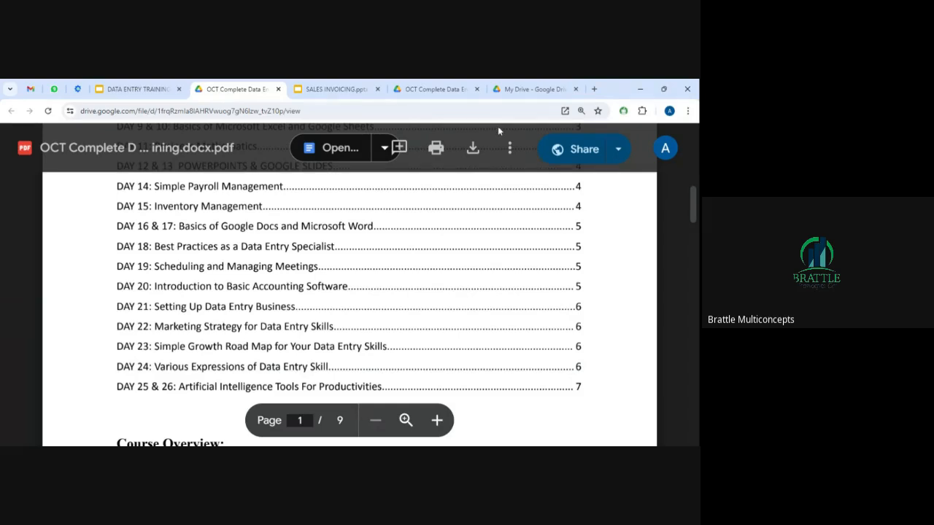
# Present the DATA ENTRY TRAINING deck's Payment Details slide full-screen.
pyautogui.click(335, 89)
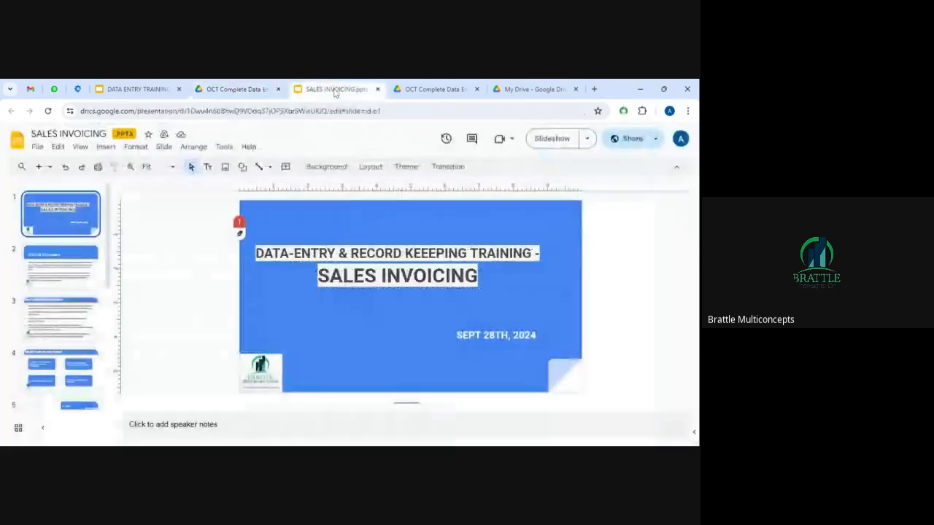
pyautogui.click(208, 86)
pyautogui.click(113, 91)
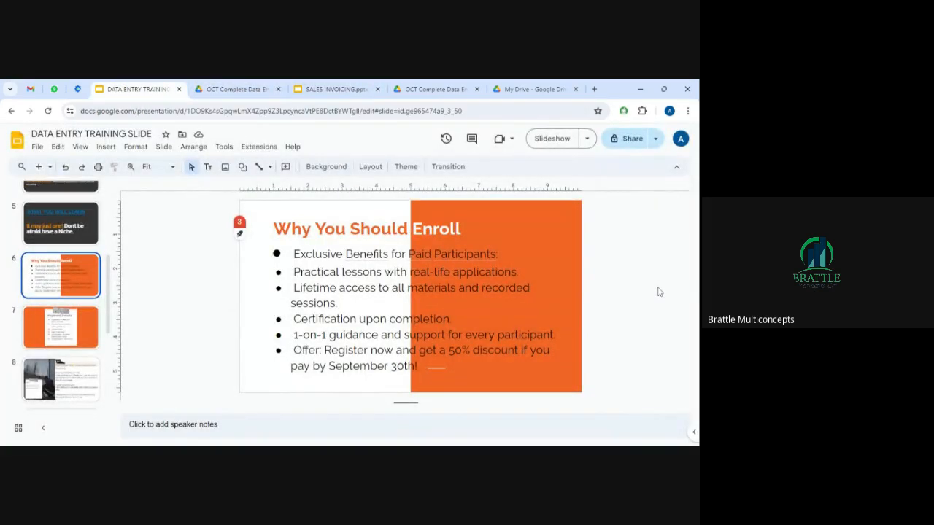
pyautogui.press('Down')
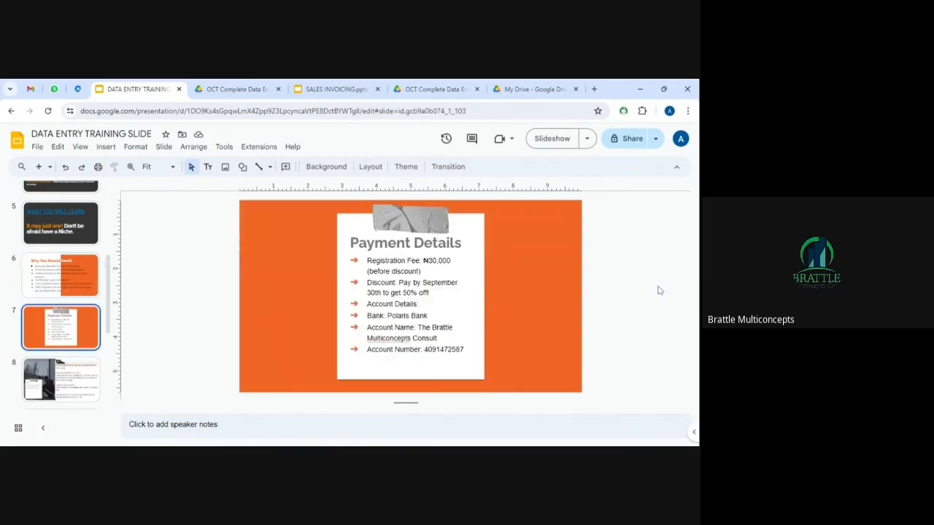
pyautogui.click(552, 138)
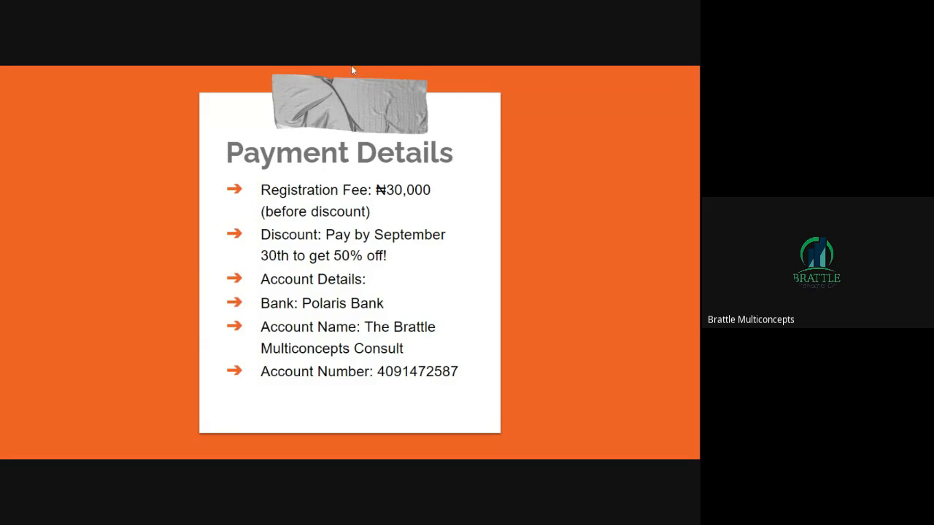
# Exit the slideshow and bring up the SALES INVOICING presentation's slides.
pyautogui.press('Escape')
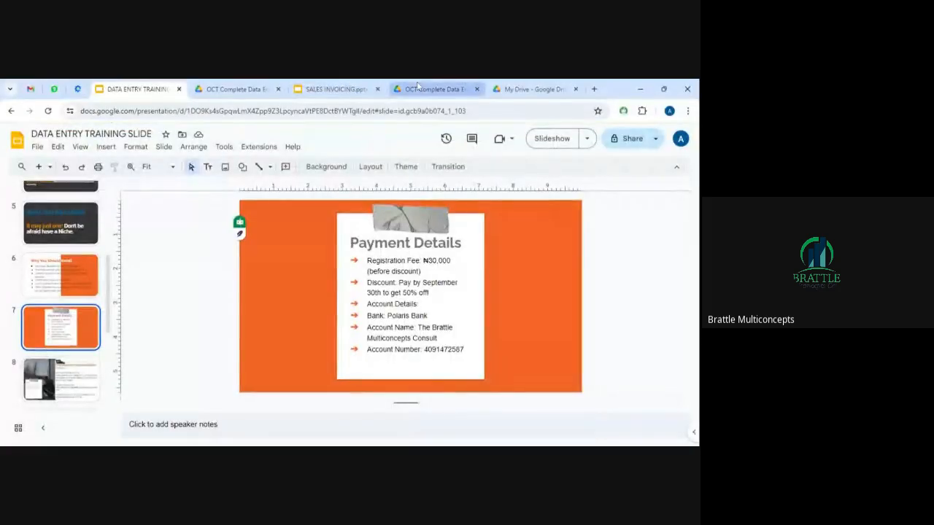
pyautogui.click(336, 89)
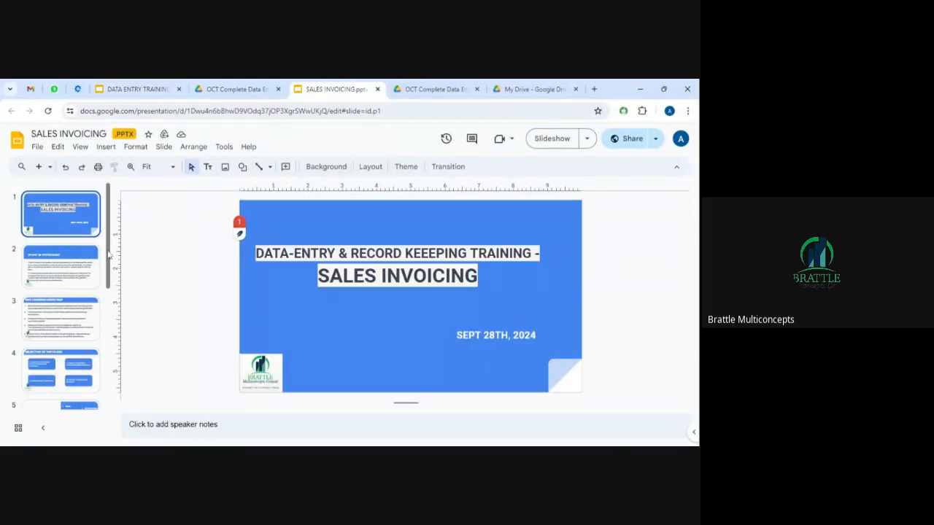
pyautogui.moveTo(109, 255); pyautogui.dragTo(105, 377)
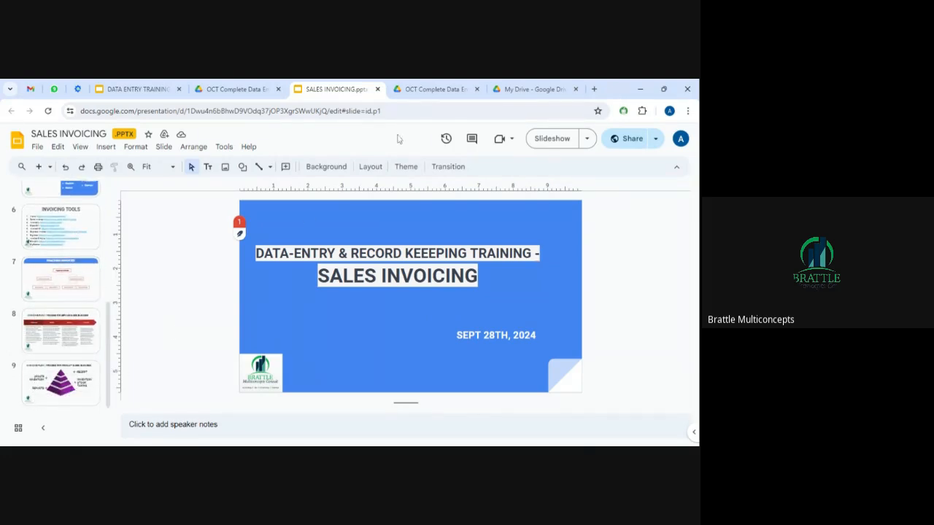
# Visit the My Drive browser tab, then close it.
pyautogui.click(532, 90)
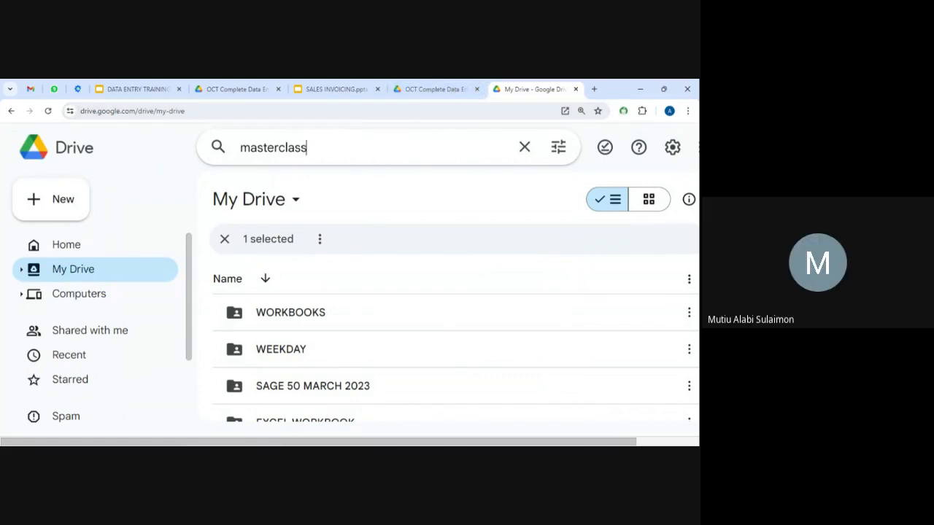
pyautogui.hotkey('alt', 'Tab')
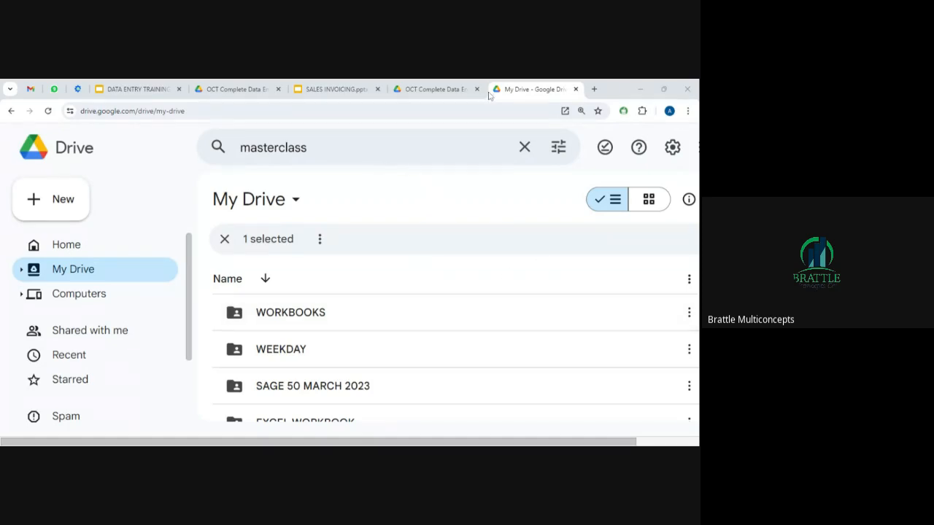
pyautogui.click(559, 90)
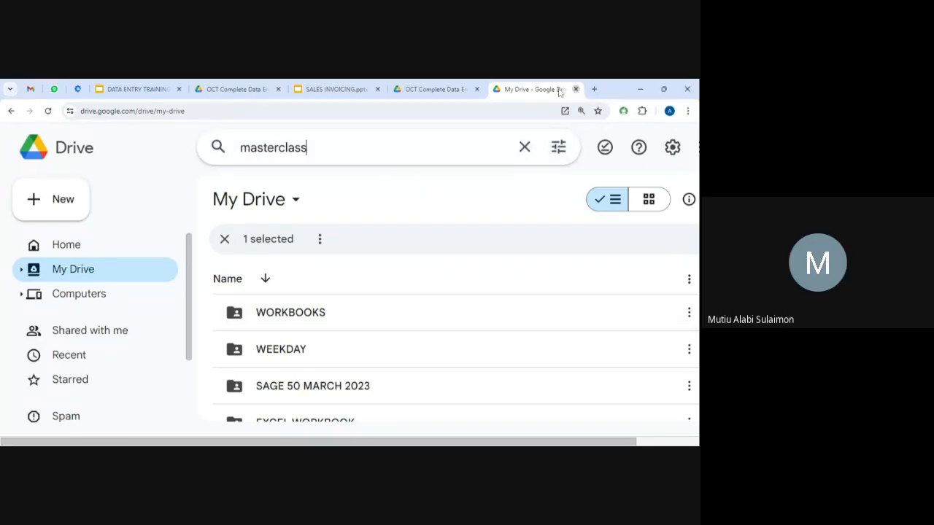
pyautogui.click(575, 89)
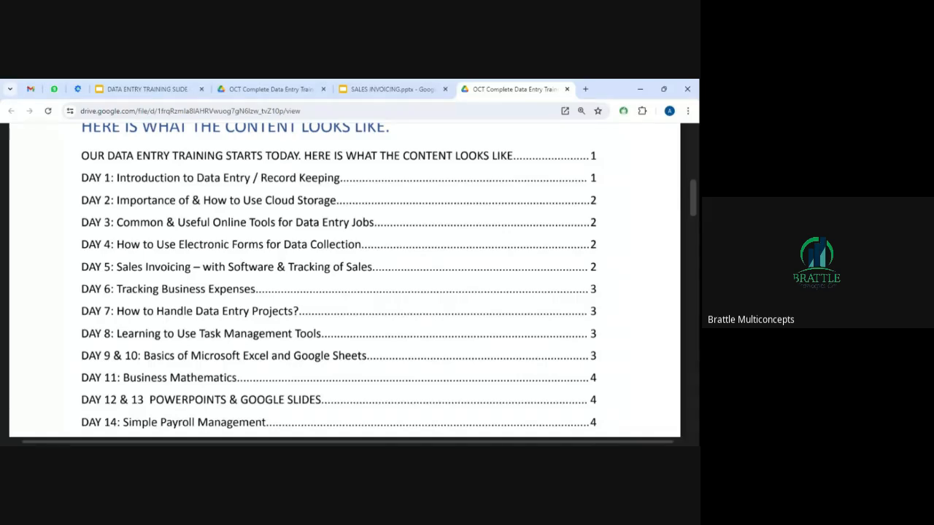
# In a new tab, search ZOHO and reach the Zoho Invoice website.
pyautogui.click(587, 89)
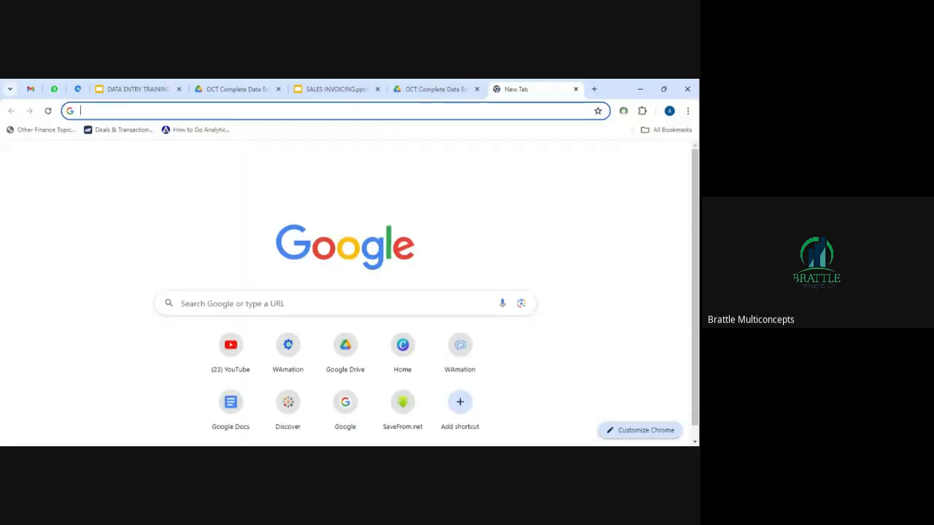
pyautogui.click(391, 111)
pyautogui.write('ZOHO')
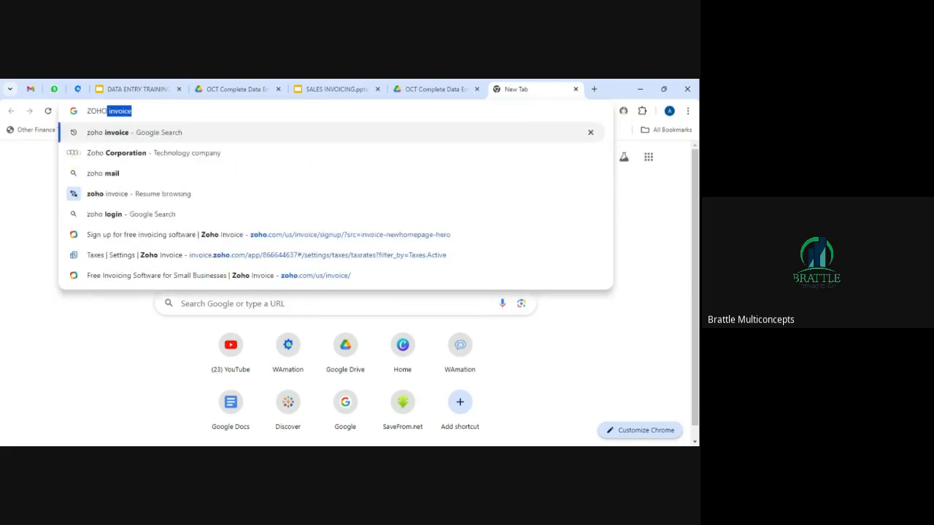
pyautogui.press('Return')
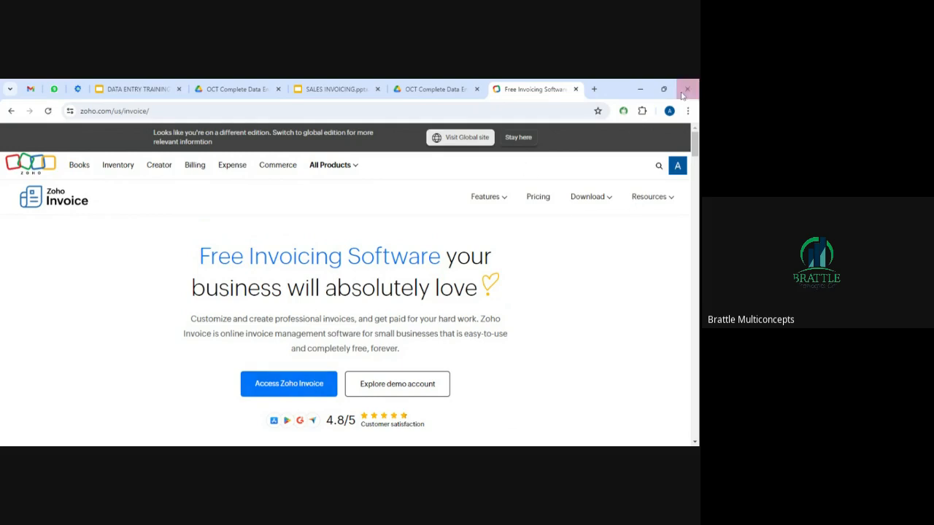
pyautogui.scroll(-2, 695, 149)
pyautogui.scroll(2, 695, 150)
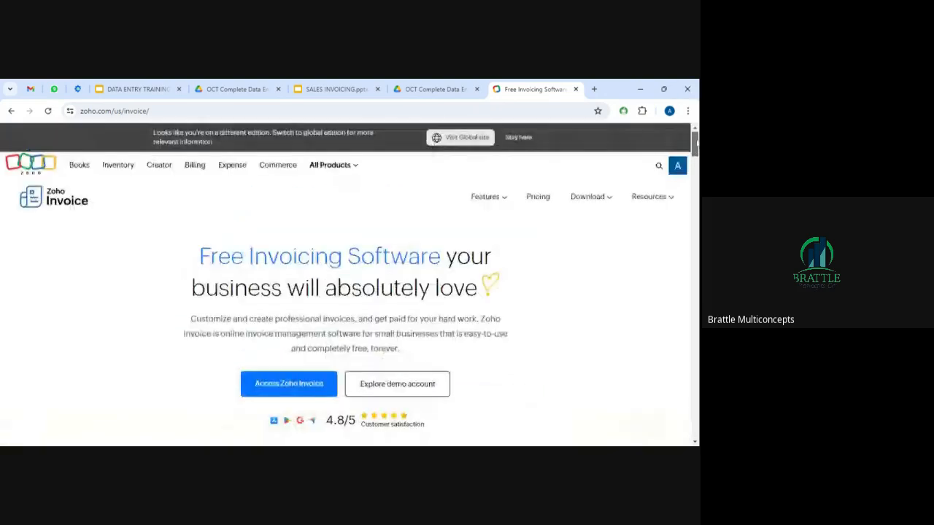
pyautogui.moveTo(633, 219)
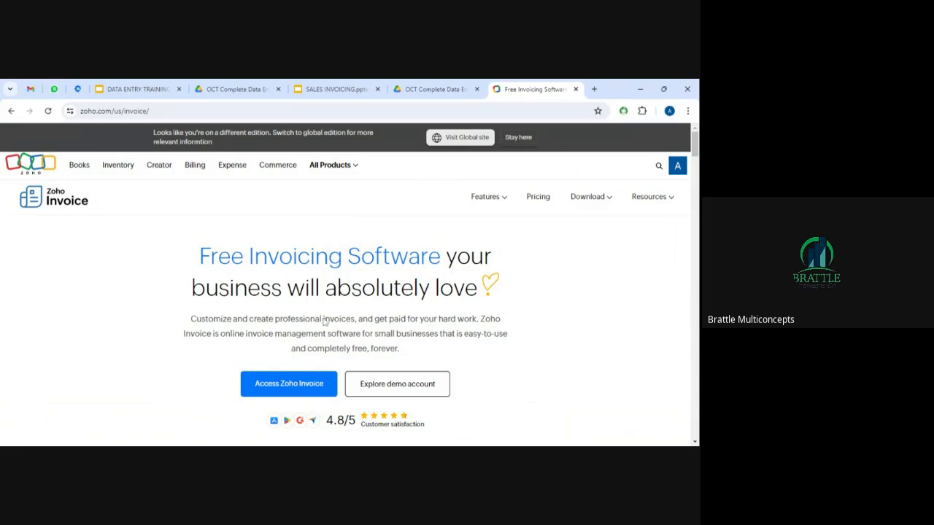
pyautogui.click(297, 387)
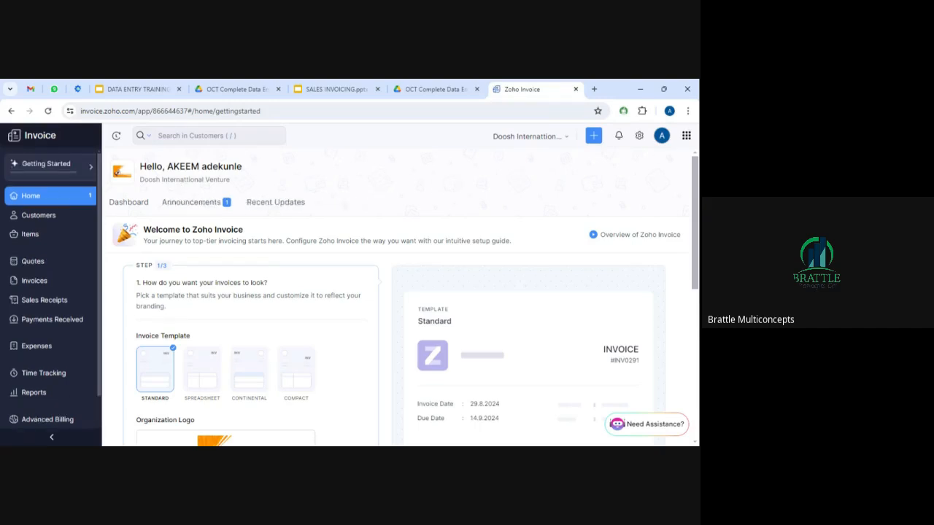
pyautogui.moveTo(138, 180); pyautogui.dragTo(239, 183)
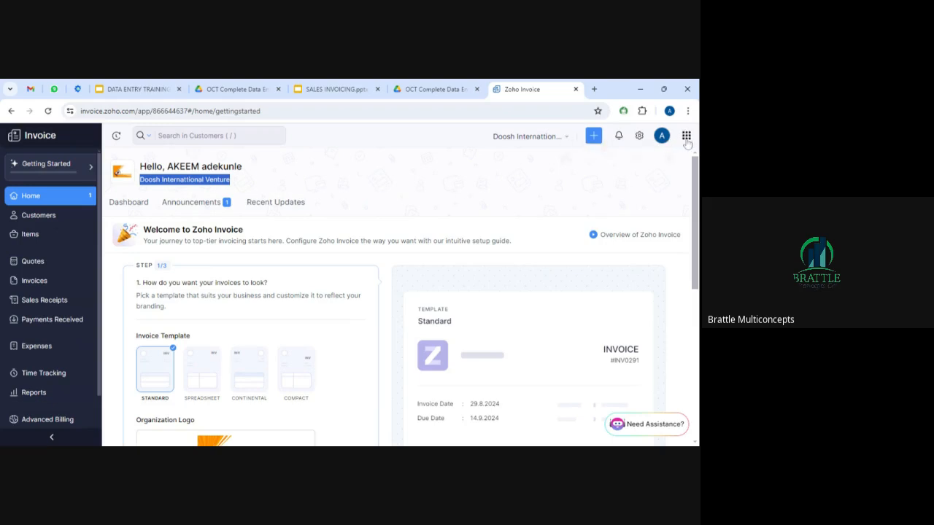
pyautogui.click(640, 137)
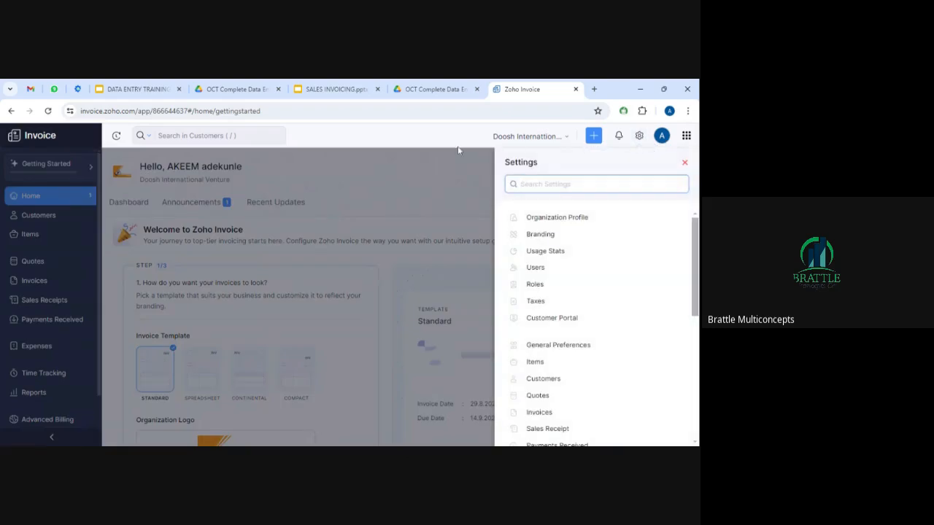
pyautogui.click(468, 171)
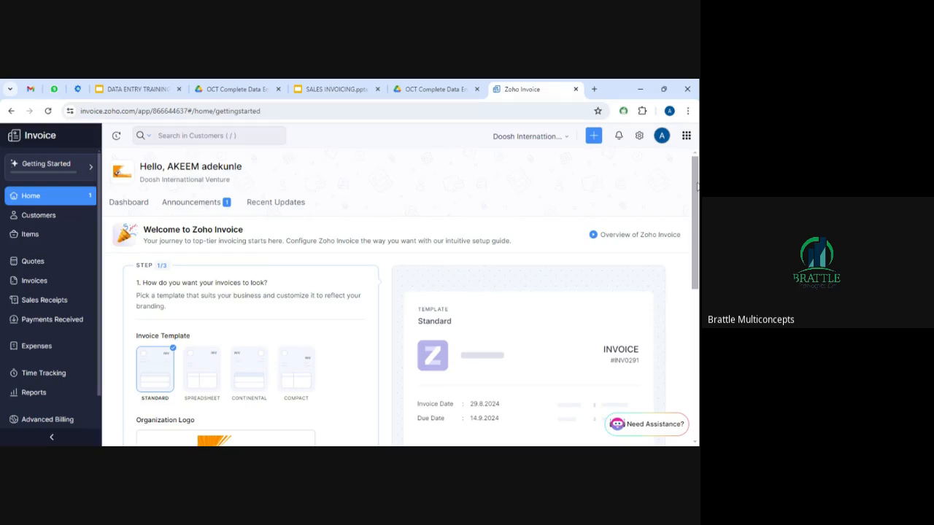
pyautogui.moveTo(697, 186); pyautogui.dragTo(697, 188)
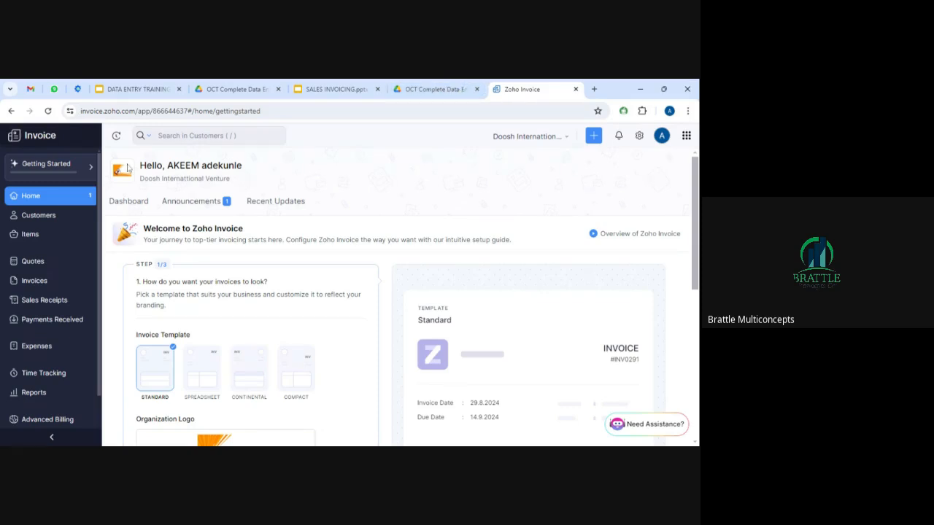
pyautogui.click(11, 110)
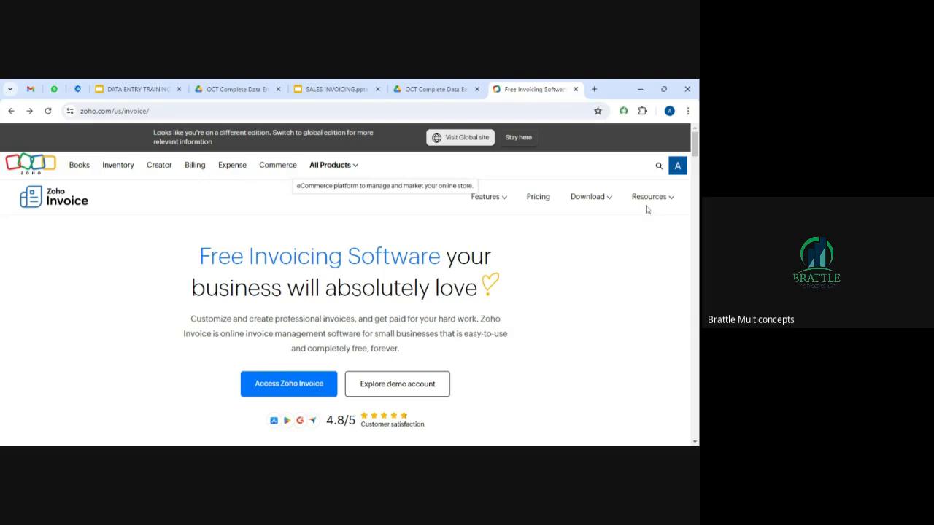
# Browse the All Products menu, then re-enter the Zoho Invoice app's Welcome setup guide.
pyautogui.click(359, 170)
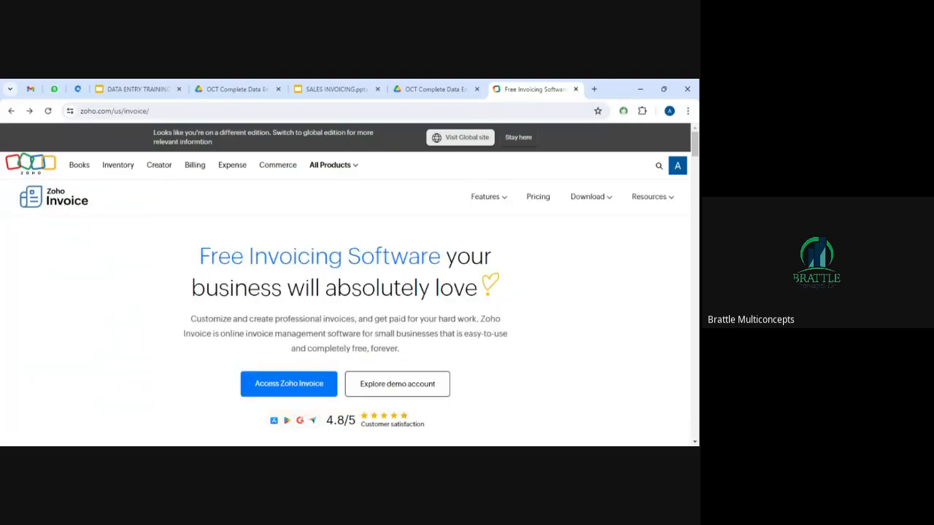
pyautogui.moveTo(695, 364); pyautogui.dragTo(695, 155)
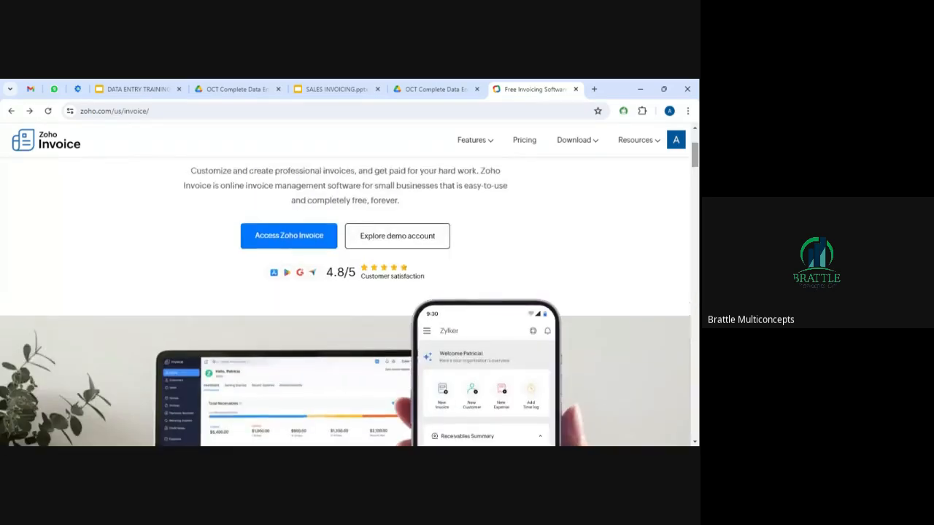
pyautogui.click(290, 235)
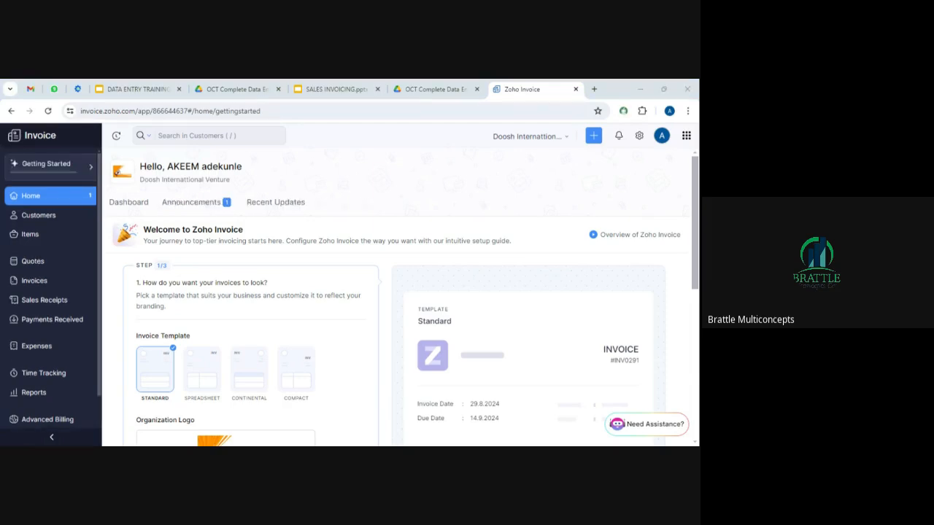
# Start a new invoice from the Invoices list, then abandon it for the All Customers list.
pyautogui.click(37, 287)
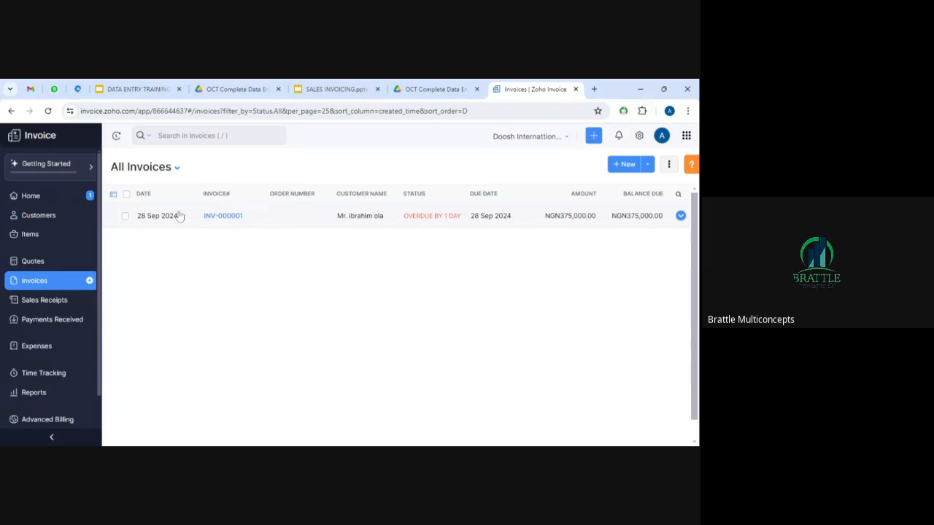
pyautogui.click(631, 167)
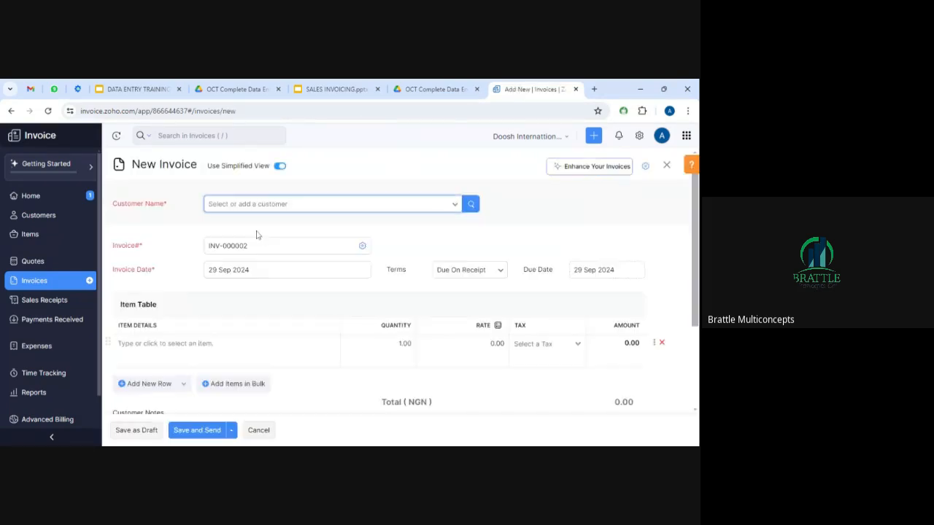
pyautogui.click(340, 207)
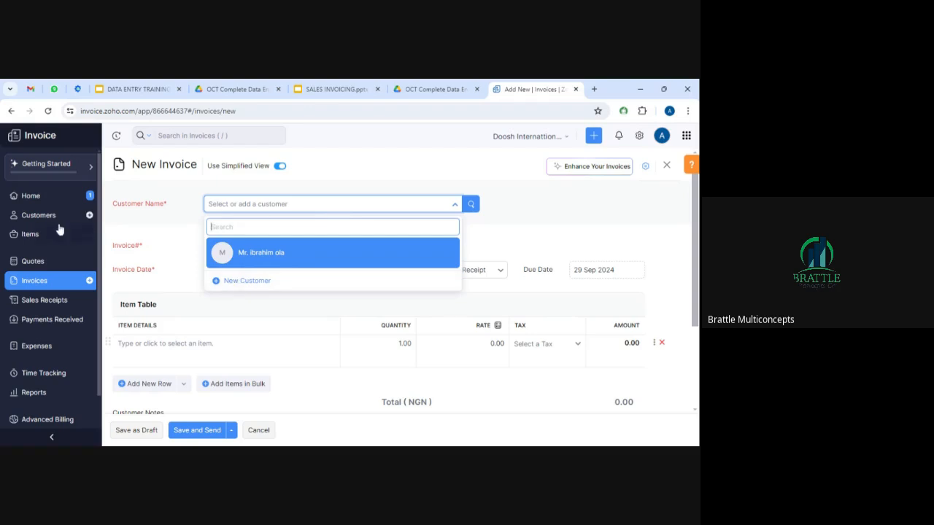
pyautogui.click(38, 216)
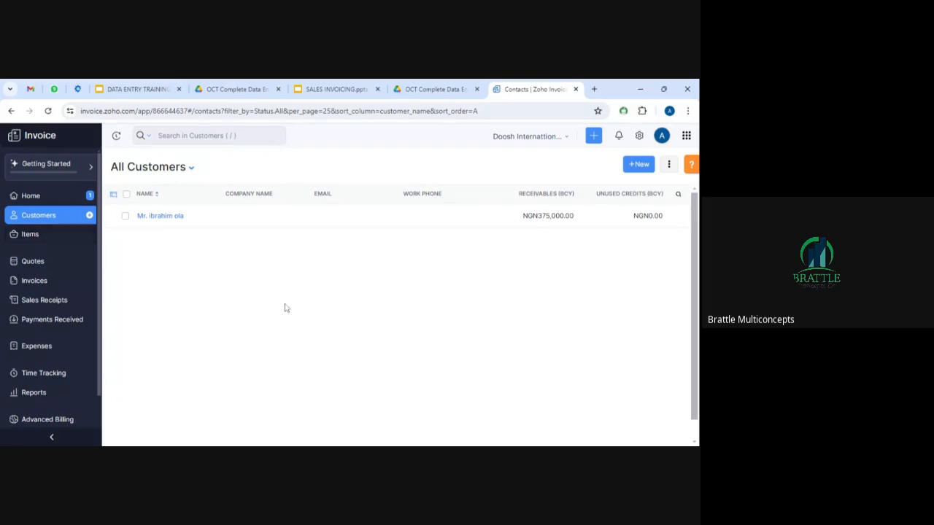
# View the empty Items list, then the empty All Quotes page.
pyautogui.click(33, 235)
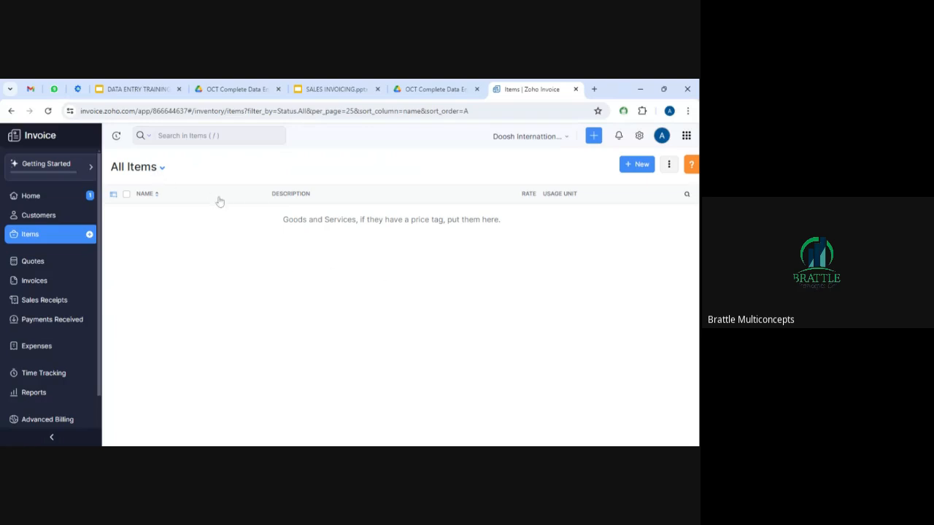
pyautogui.click(32, 262)
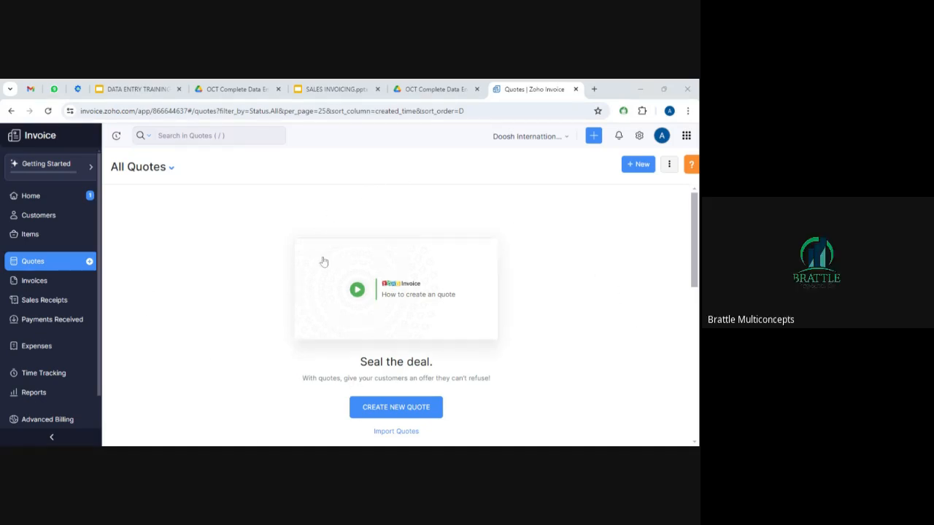
# Return from All Quotes to the All Customers list.
pyautogui.click(41, 217)
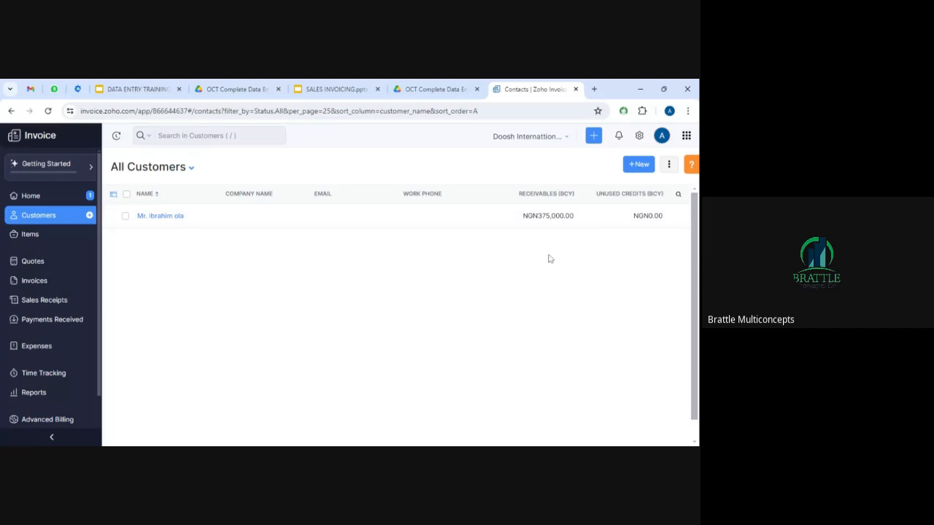
# Open a blank New Customer form with Business type and NGN currency.
pyautogui.moveTo(349, 239); pyautogui.dragTo(447, 283)
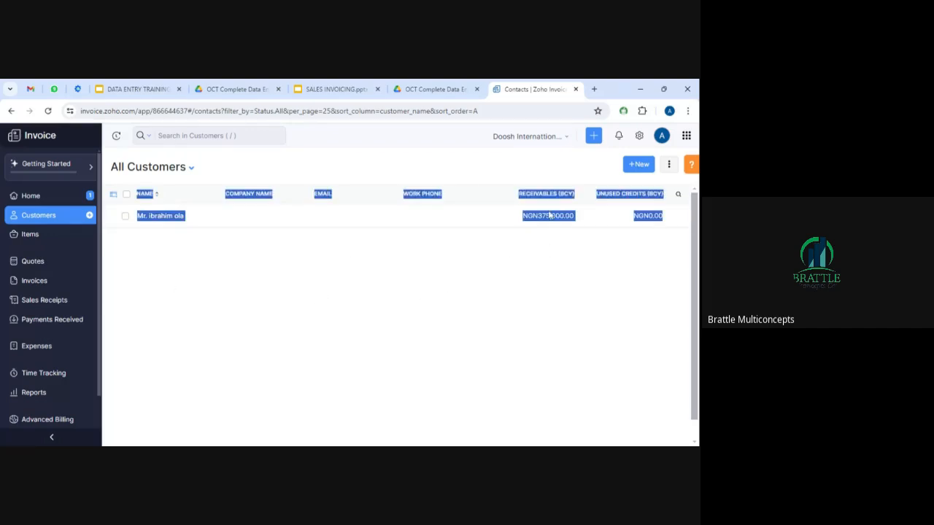
pyautogui.click(485, 294)
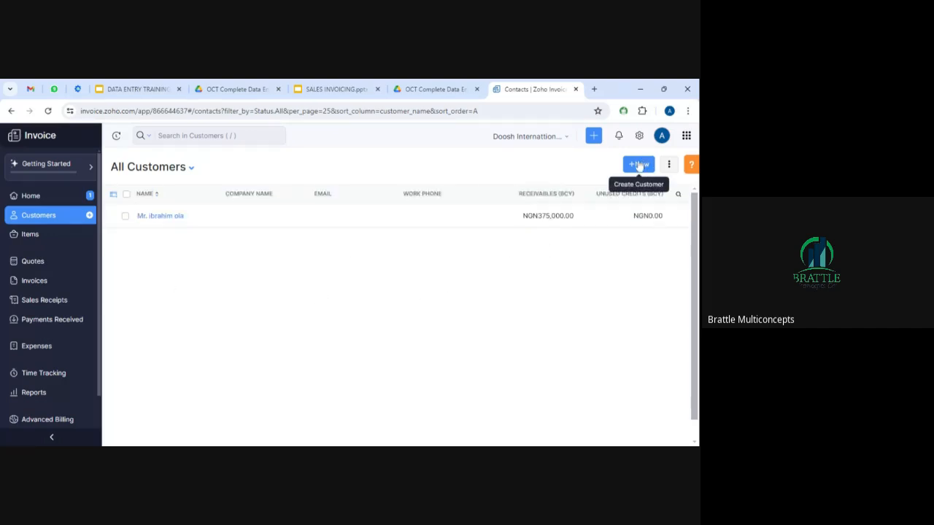
pyautogui.click(640, 165)
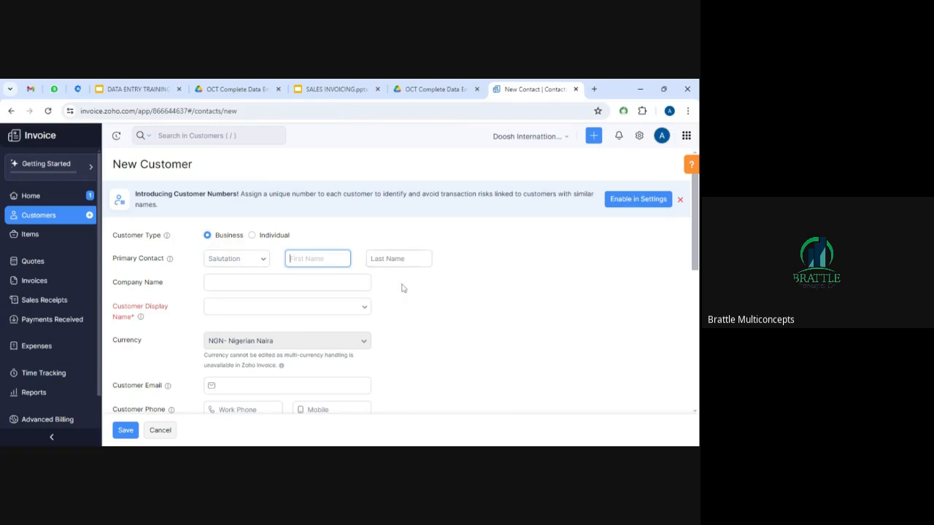
# Keep the customer type as Business and choose Mr. as the salutation.
pyautogui.click(265, 235)
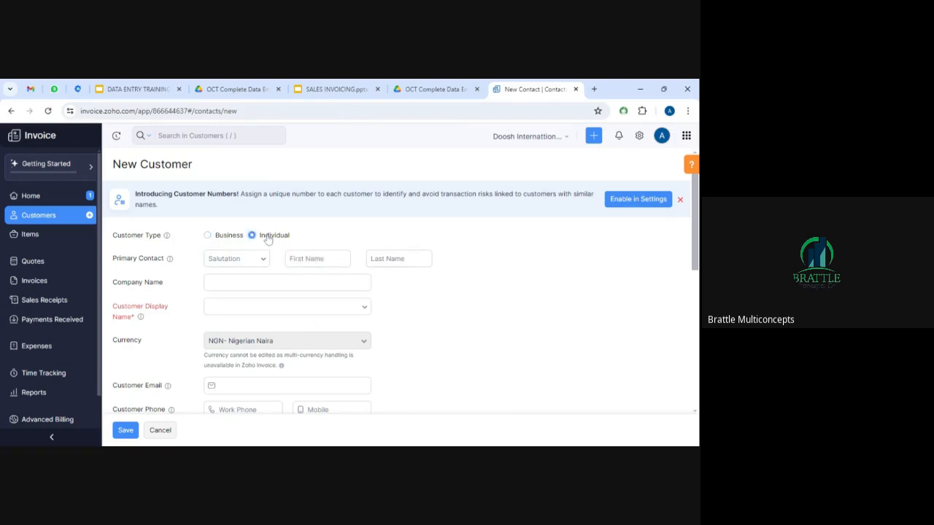
pyautogui.click(231, 235)
pyautogui.press('Tab')
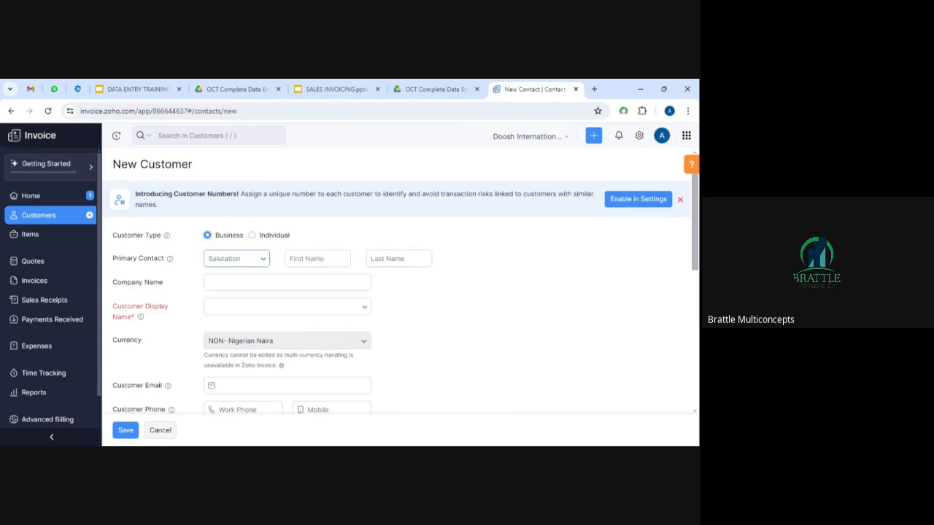
pyautogui.click(264, 261)
pyautogui.click(227, 283)
pyautogui.press('Tab')
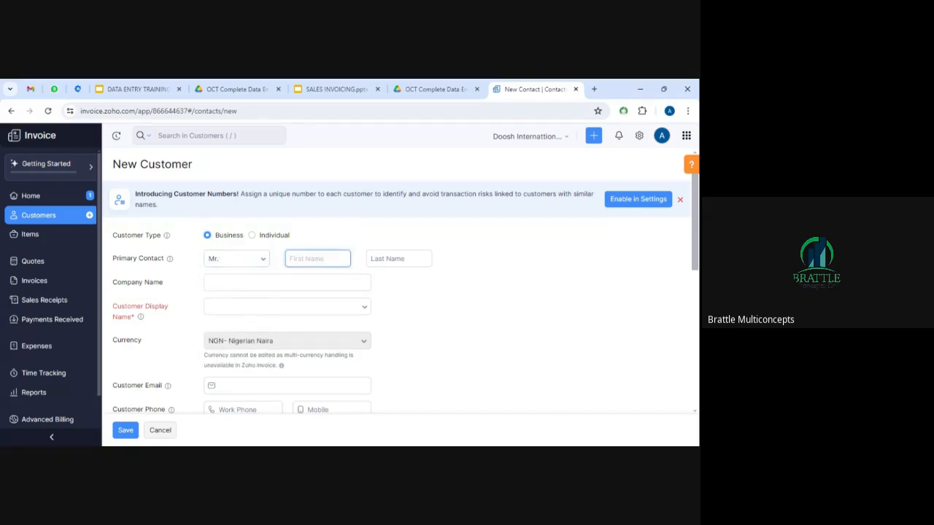
# Enter the contact's first and last name, company MICHOLAS FOODS, and make it the display name.
pyautogui.press('Tab')
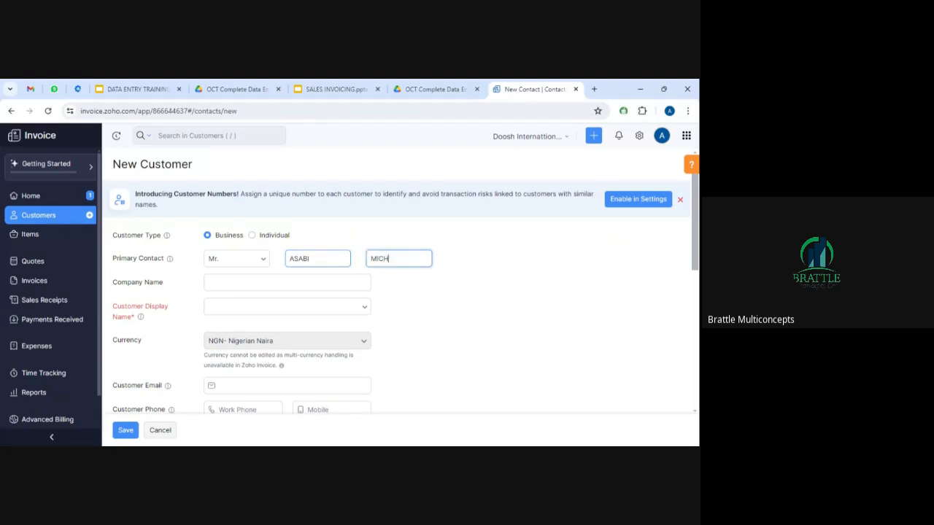
pyautogui.press('Tab')
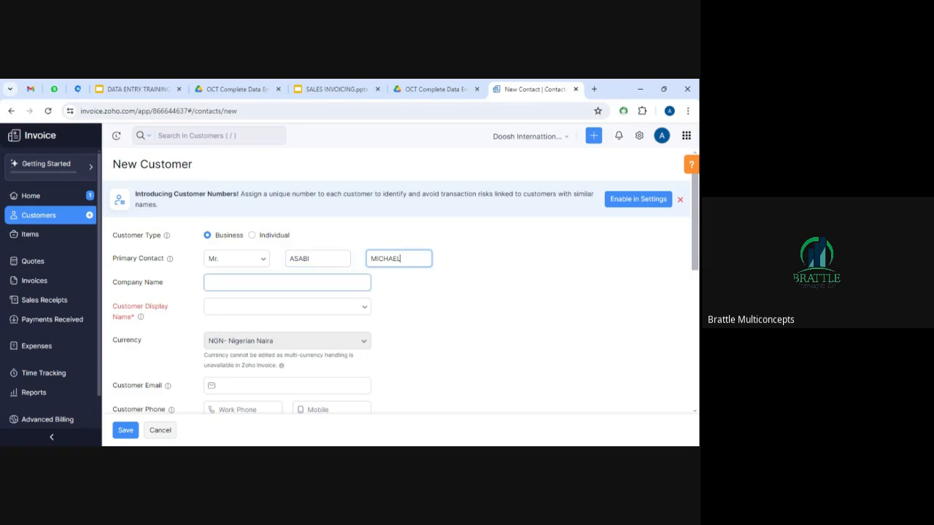
pyautogui.write('M')
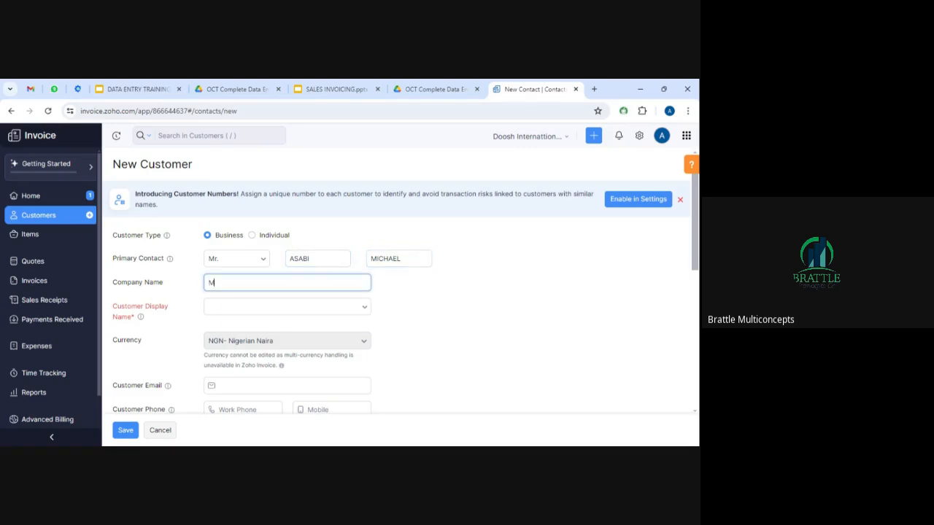
pyautogui.write('ICHOLAS')
pyautogui.write(' IN')
pyautogui.write('DS')
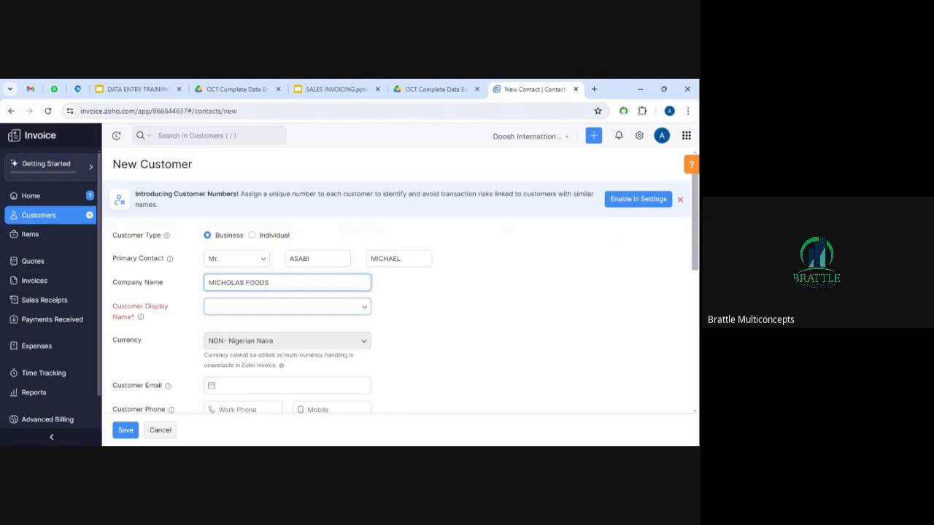
pyautogui.click(287, 306)
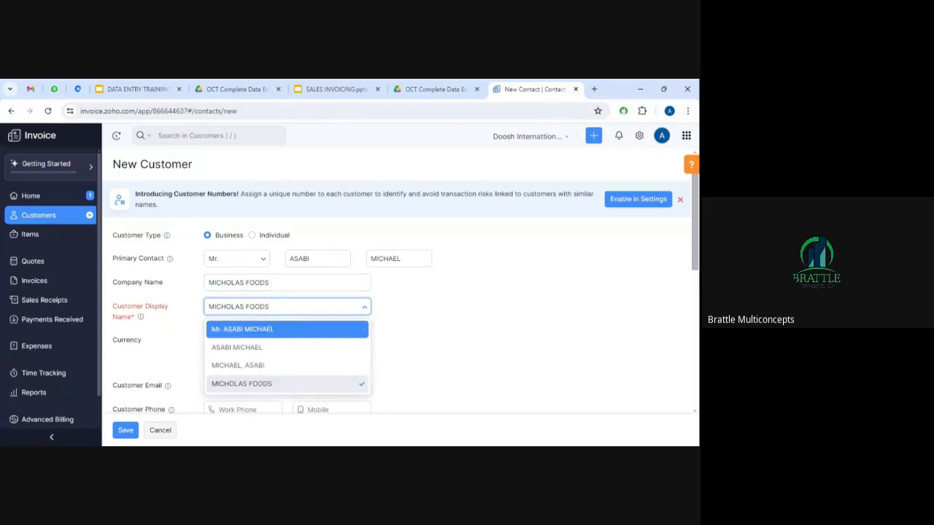
pyautogui.moveTo(270, 307)
pyautogui.mouseDown()
pyautogui.moveTo(175, 311)
pyautogui.moveTo(269, 307)
pyautogui.mouseUp()
pyautogui.click(269, 307)
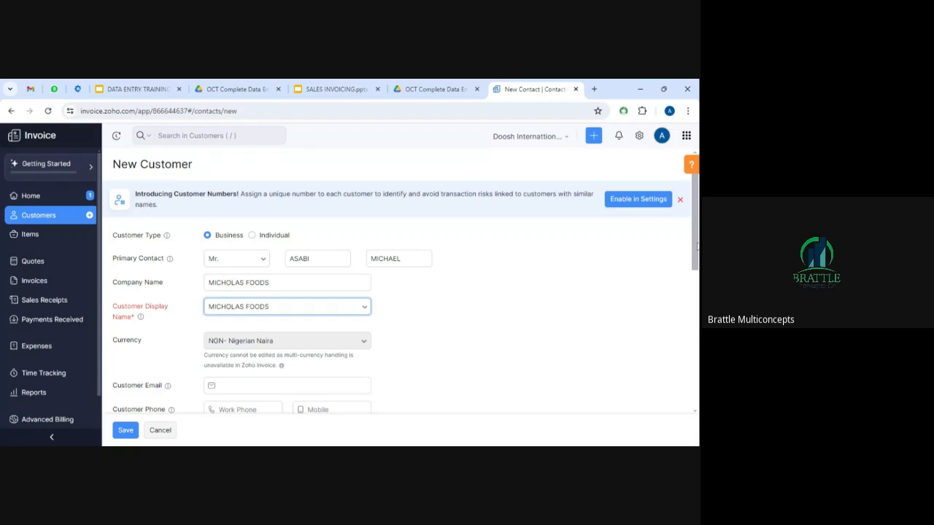
pyautogui.moveTo(697, 246); pyautogui.dragTo(697, 346)
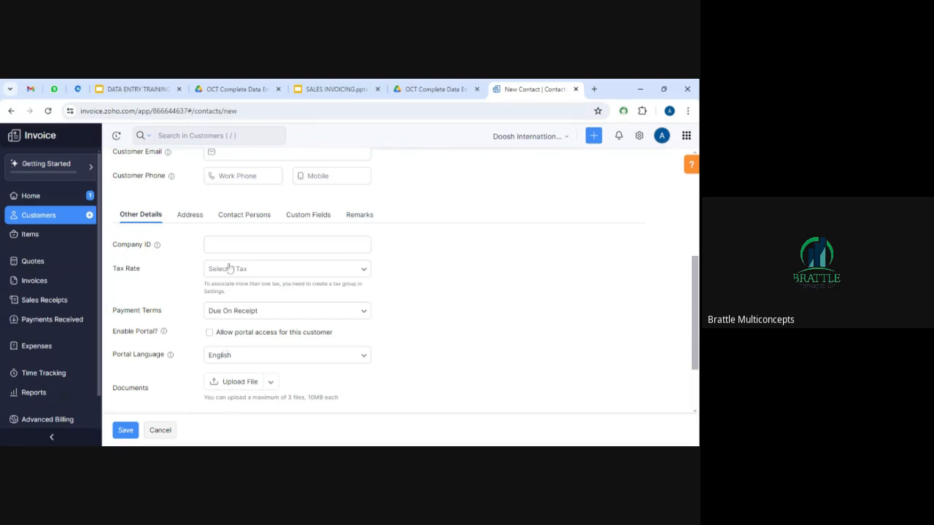
# Review the Address and Custom Fields tabs, then save the MICHOLAS FOODS customer.
pyautogui.click(190, 214)
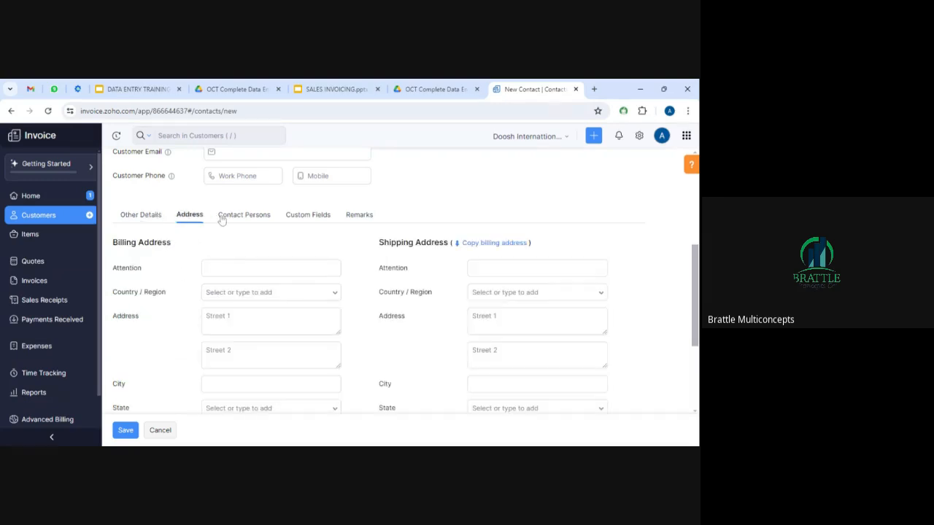
pyautogui.click(317, 216)
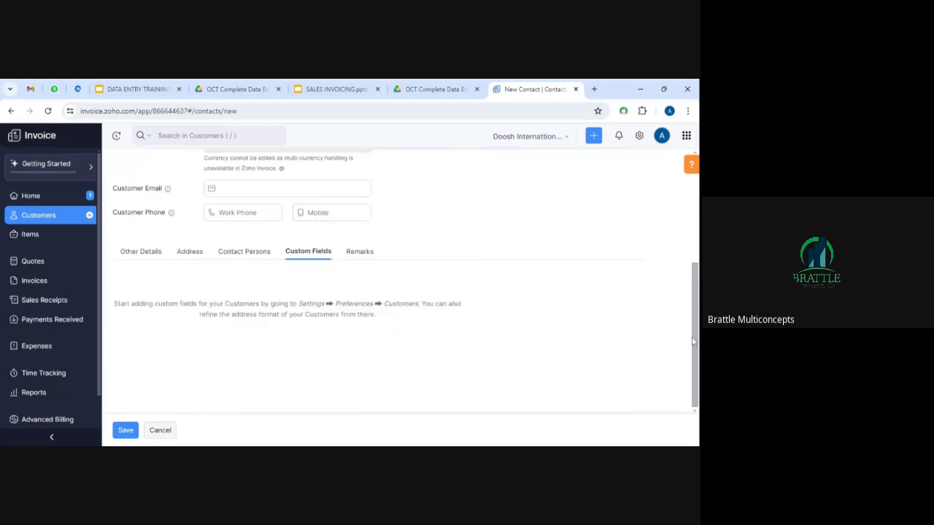
pyautogui.click(126, 430)
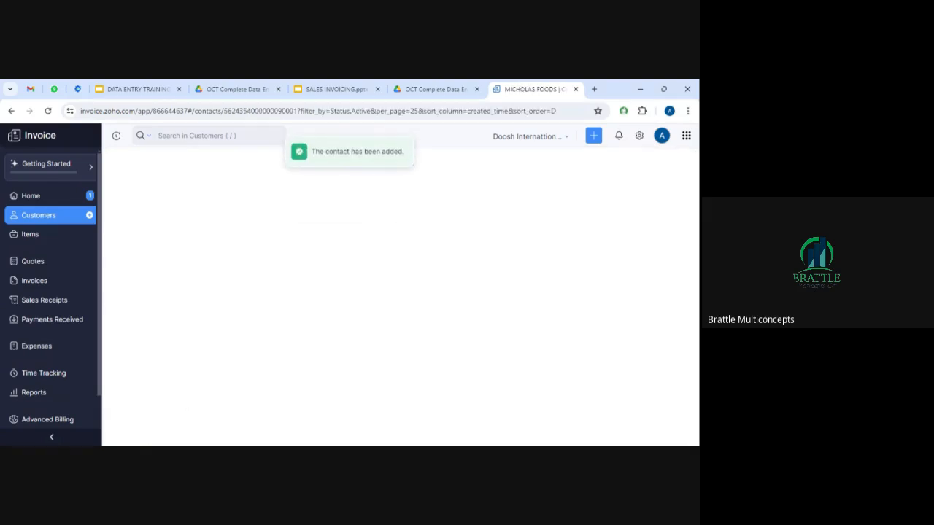
# Open the ⋮ menu beside the Active Customers header to reveal the import and export actions.
pyautogui.scroll(-1, 697, 272)
pyautogui.scroll(1, 698, 271)
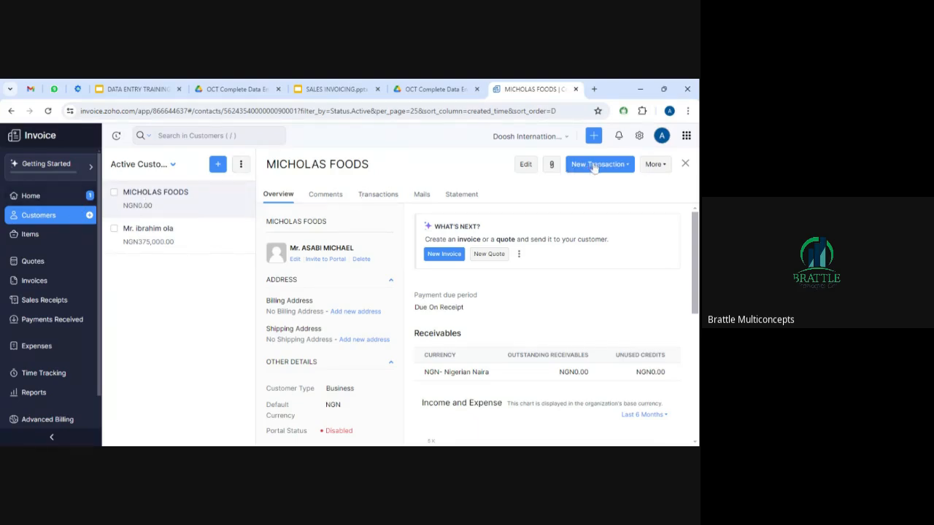
pyautogui.click(242, 165)
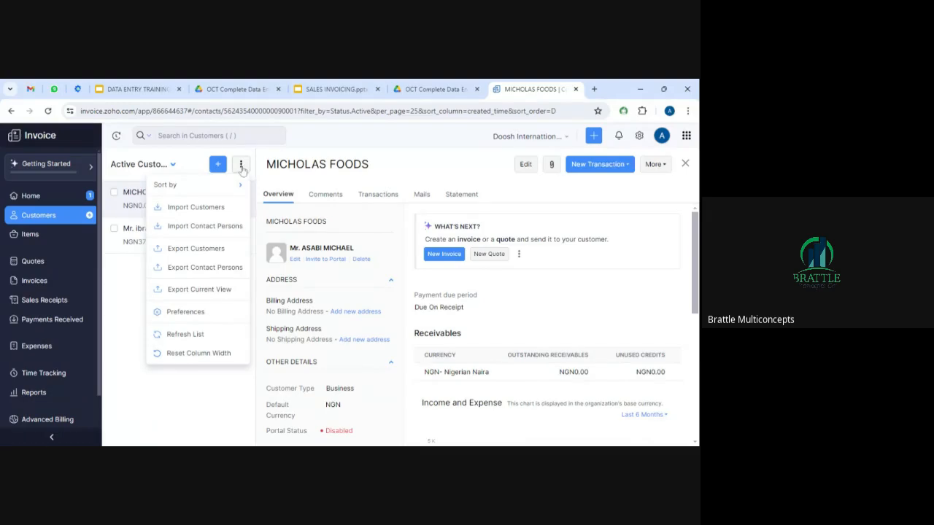
pyautogui.click(204, 395)
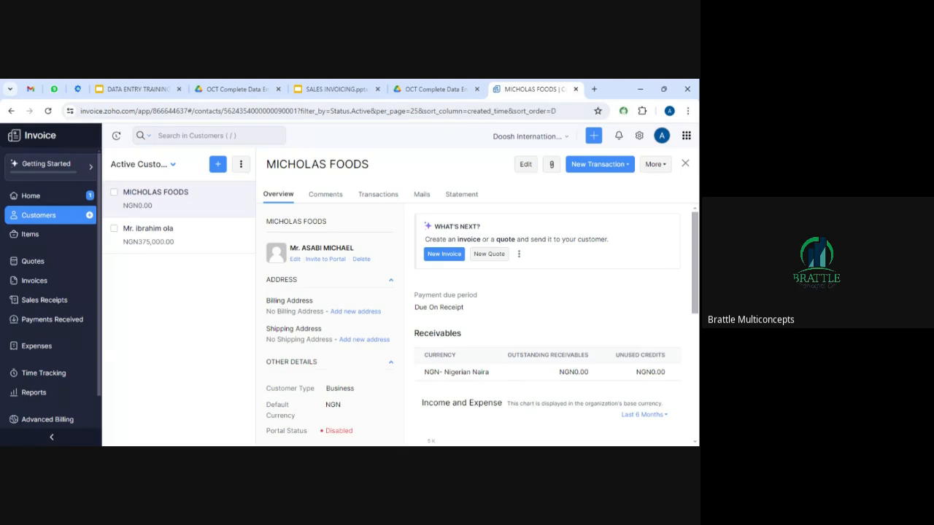
pyautogui.click(241, 167)
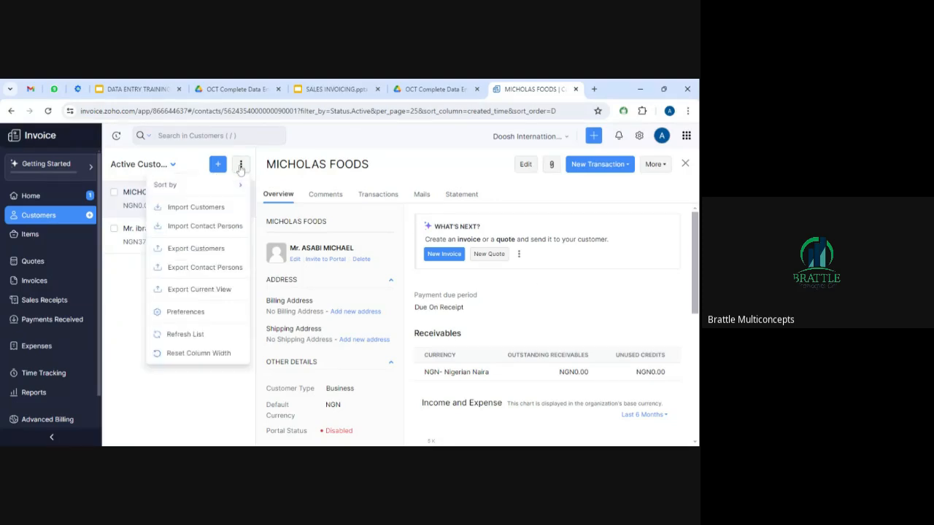
# Choose Import Customers and download the sample CSV contacts template.
pyautogui.click(197, 212)
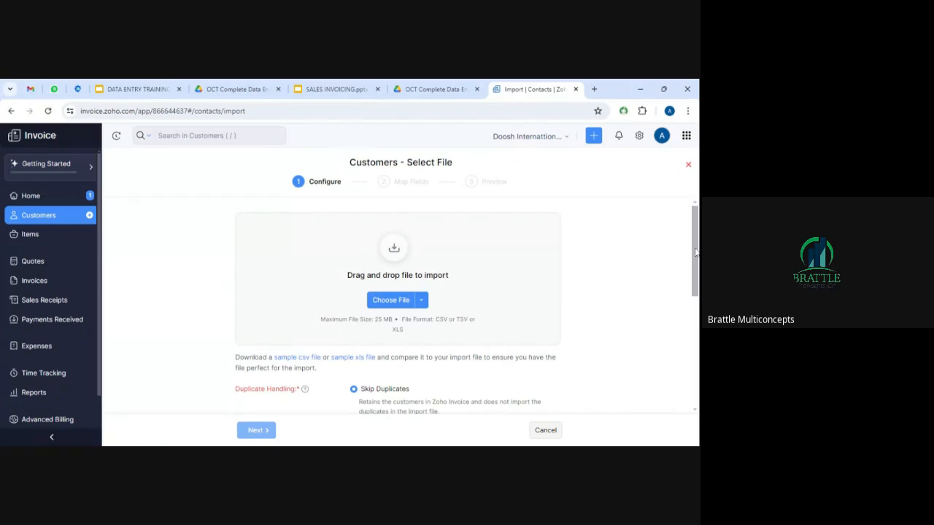
pyautogui.scroll(-1, 695, 252)
pyautogui.scroll(1, 696, 251)
pyautogui.click(306, 361)
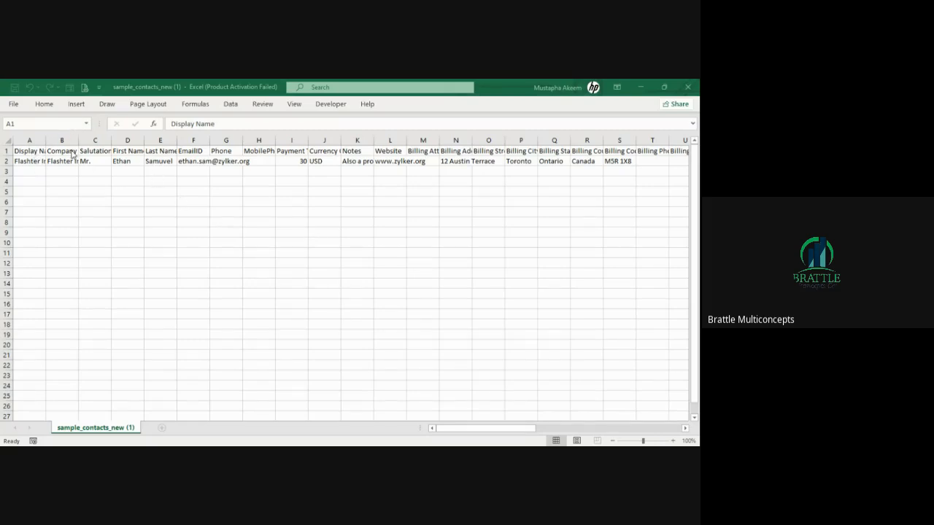
# Inspect the header row of sample_contacts_new (1), from Display Name through Company Name to First Name.
pyautogui.click(44, 141)
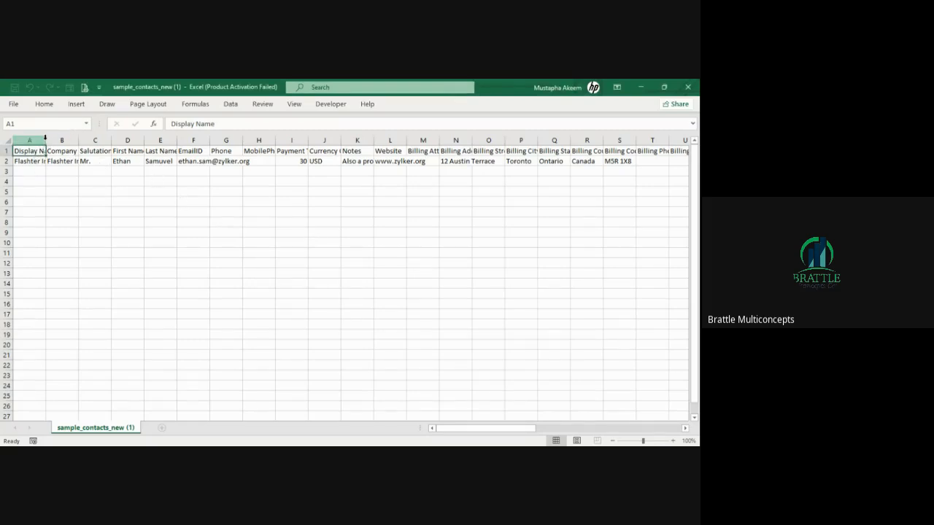
pyautogui.click(46, 139)
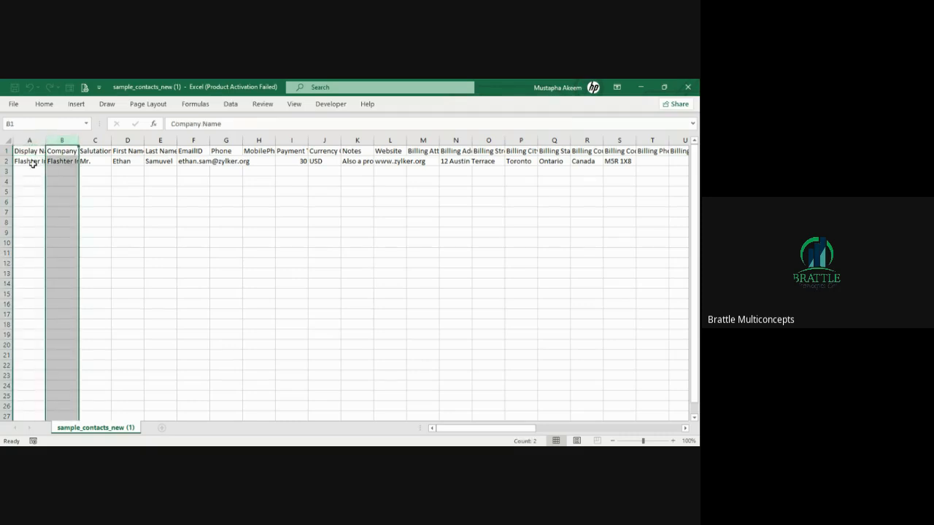
pyautogui.click(34, 163)
pyautogui.click(46, 140)
pyautogui.click(35, 153)
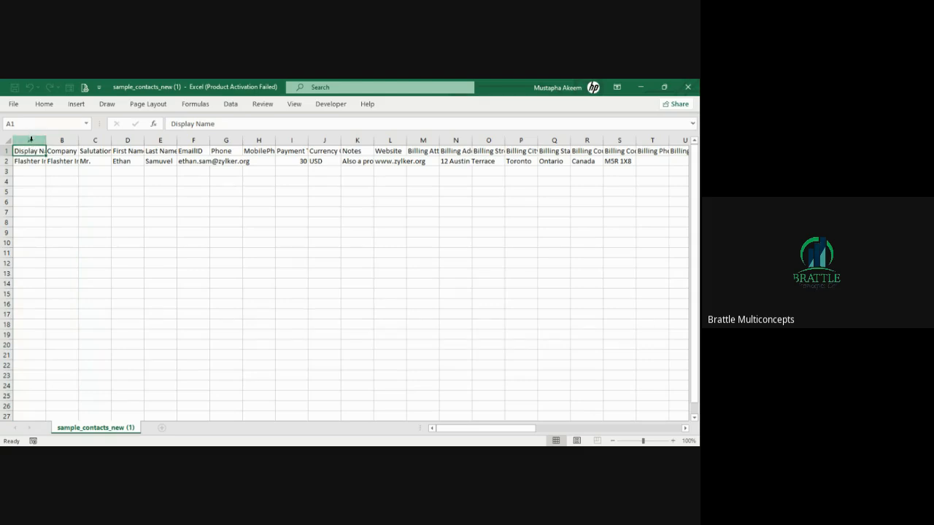
pyautogui.click(30, 139)
pyautogui.hotkey('ctrl', 'shift', 'Right')
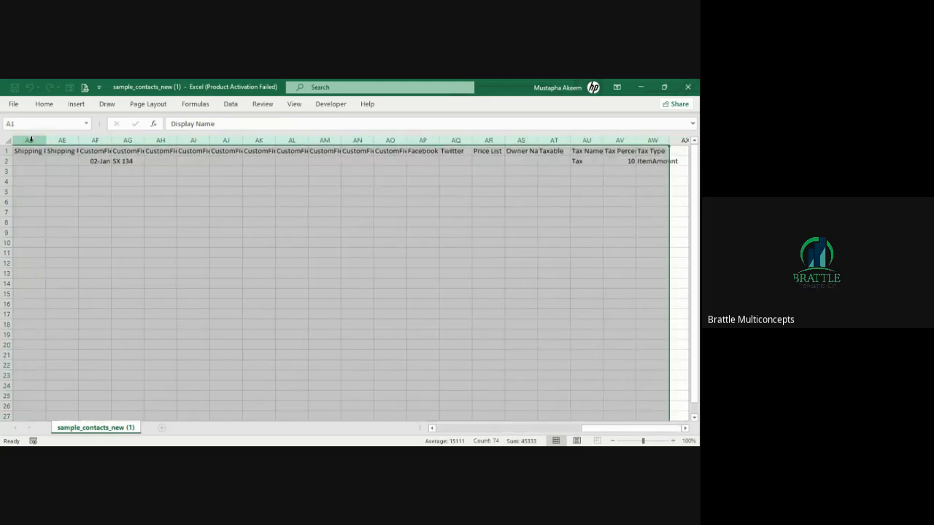
pyautogui.hotkey('ctrl', 'Home')
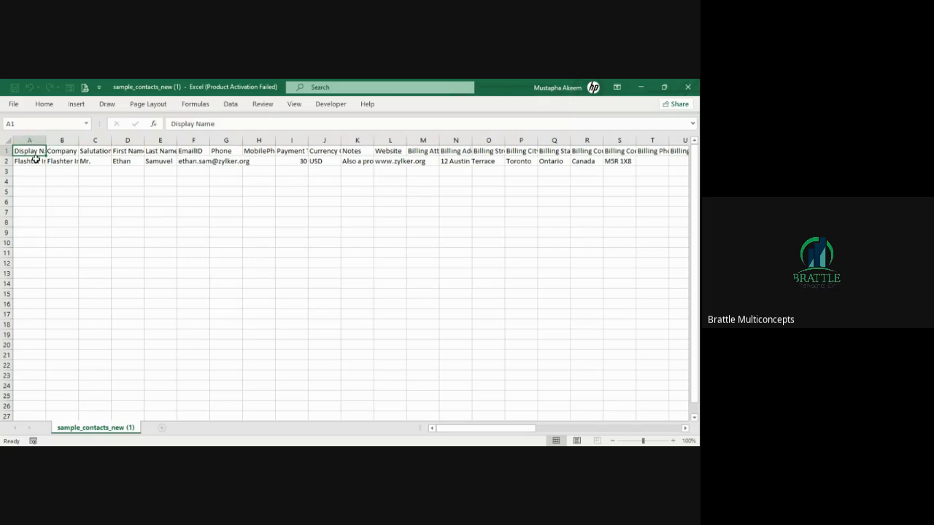
pyautogui.press('Right')
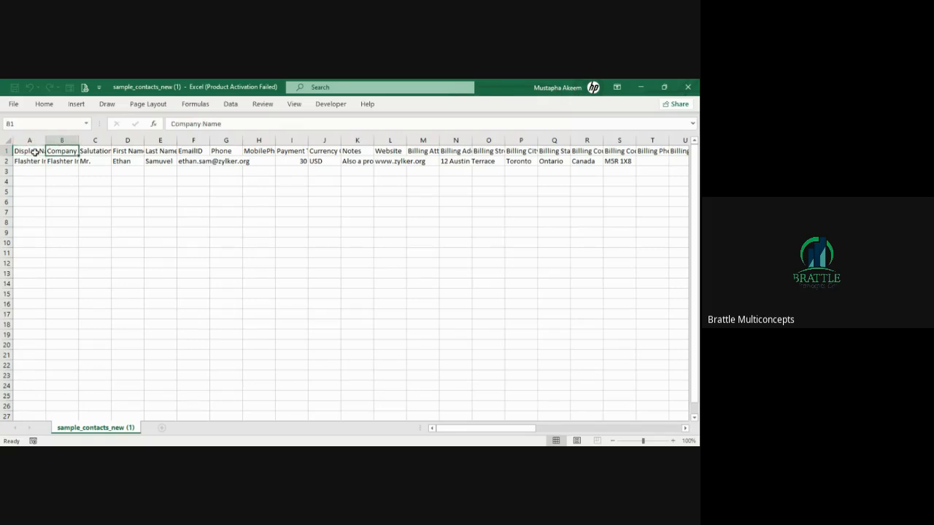
pyautogui.press('Right')
pyautogui.press('Right')
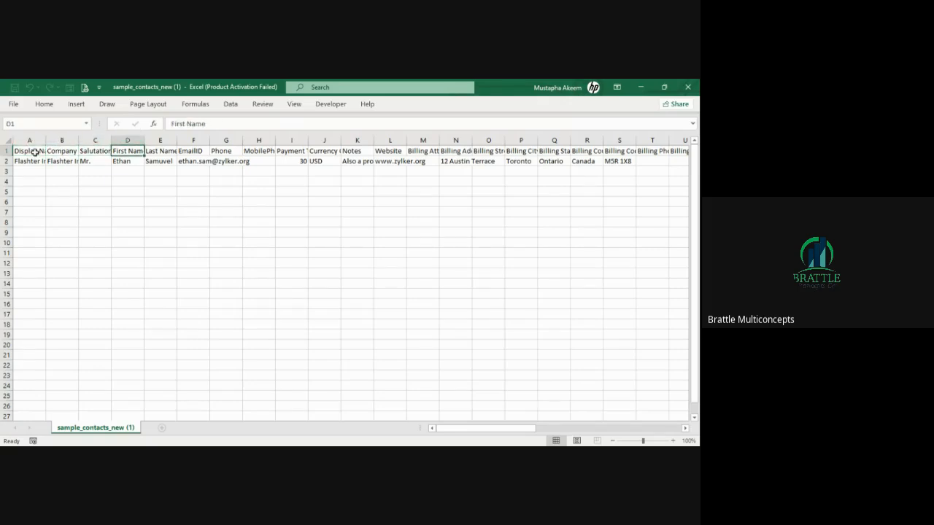
pyautogui.press('Right')
pyautogui.press('Right')
pyautogui.press('Right')
pyautogui.press('Right')
pyautogui.press('Right')
pyautogui.press('Right')
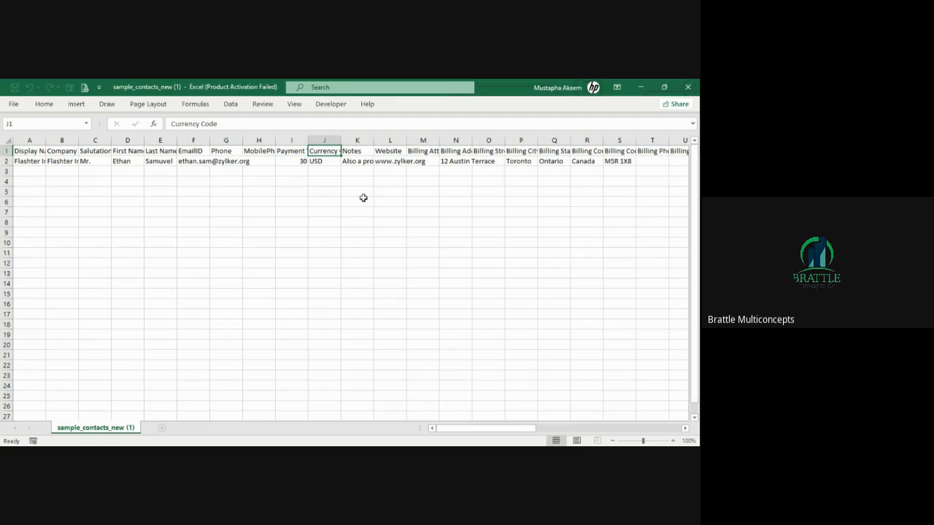
# Check the sample contact's fields in row 2, then close Excel.
pyautogui.click(29, 170)
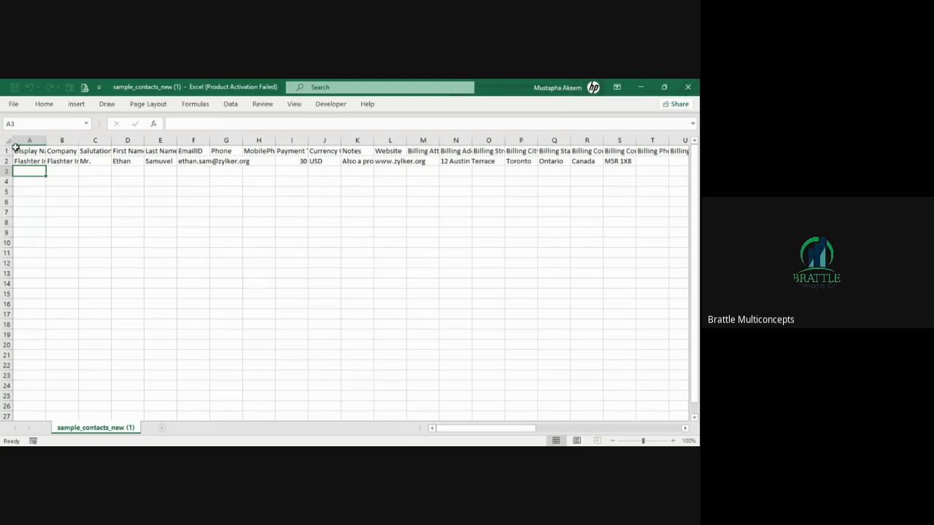
pyautogui.moveTo(27, 140); pyautogui.dragTo(134, 163)
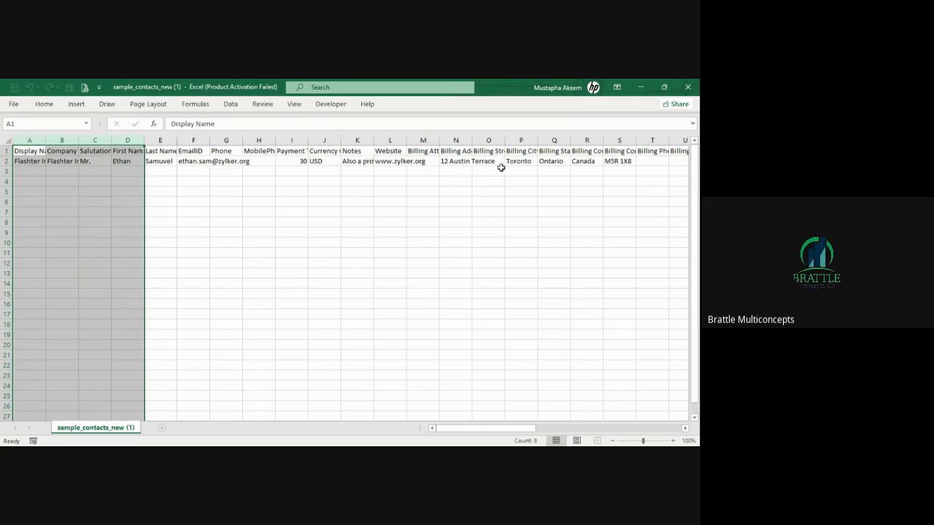
pyautogui.click(386, 162)
pyautogui.press('Right')
pyautogui.press('Right')
pyautogui.press('Right')
pyautogui.press('Right')
pyautogui.press('Right')
pyautogui.press('Right')
pyautogui.press('Right')
pyautogui.press('Right')
pyautogui.press('Right')
pyautogui.press('Right')
pyautogui.press('Right')
pyautogui.press('Right')
pyautogui.press('Right')
pyautogui.press('Right')
pyautogui.press('Right')
pyautogui.press('Right')
pyautogui.press('Right')
pyautogui.press('Right')
pyautogui.press('Right')
pyautogui.press('Right')
pyautogui.press('Right')
pyautogui.press('Right')
pyautogui.press('Right')
pyautogui.press('Right')
pyautogui.press('Right')
pyautogui.press('Right')
pyautogui.press('Right')
pyautogui.press('Right')
pyautogui.press('Right')
pyautogui.press('Right')
pyautogui.press('Right')
pyautogui.press('Right')
pyautogui.press('Right')
pyautogui.press('Right')
pyautogui.press('Right')
pyautogui.press('Right')
pyautogui.press('Right')
pyautogui.press('Right')
pyautogui.press('Right')
pyautogui.press('Left')
pyautogui.press('Left')
pyautogui.press('Left')
pyautogui.press('Left')
pyautogui.press('Left')
pyautogui.press('Left')
pyautogui.press('Left')
pyautogui.press('Left')
pyautogui.press('Left')
pyautogui.press('Left')
pyautogui.press('Left')
pyautogui.press('Left')
pyautogui.press('Left')
pyautogui.press('Left')
pyautogui.press('Left')
pyautogui.press('Left')
pyautogui.press('Left')
pyautogui.press('Left')
pyautogui.press('Left')
pyautogui.press('Left')
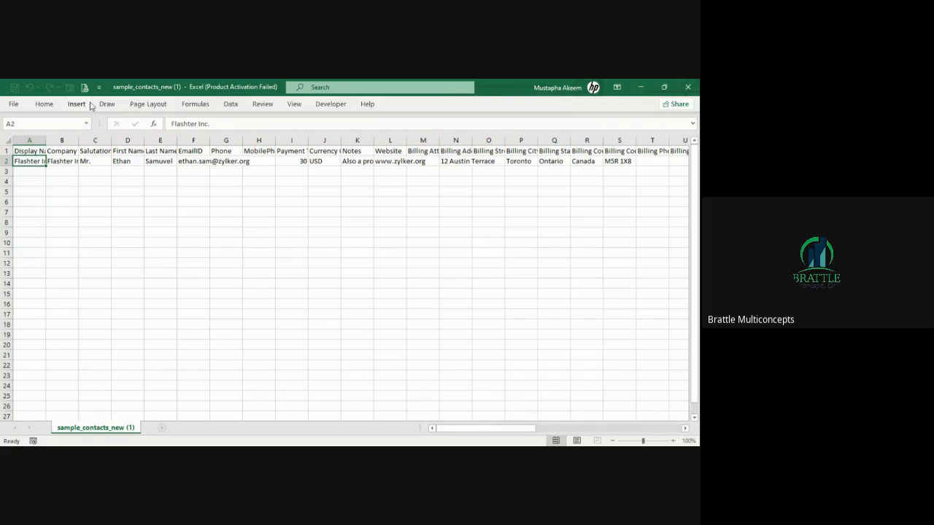
pyautogui.moveTo(6, 161); pyautogui.dragTo(6, 213)
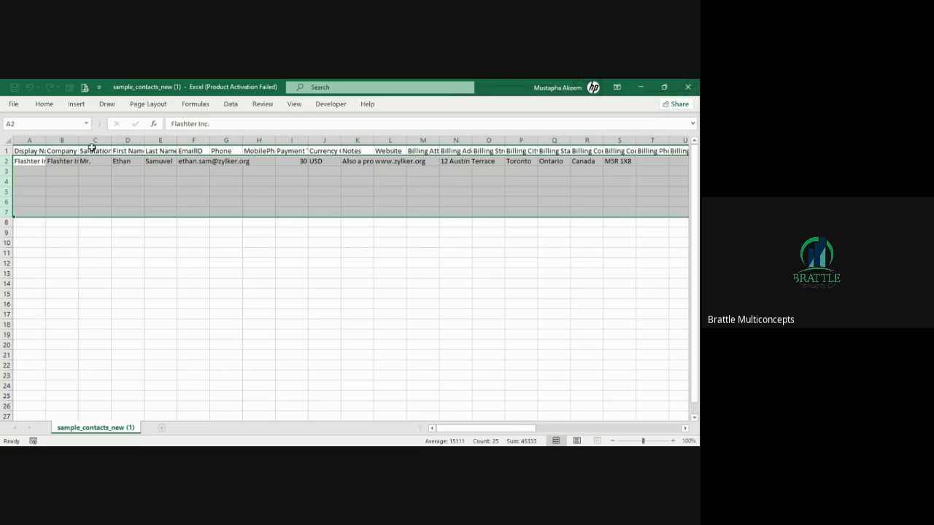
pyautogui.click(41, 162)
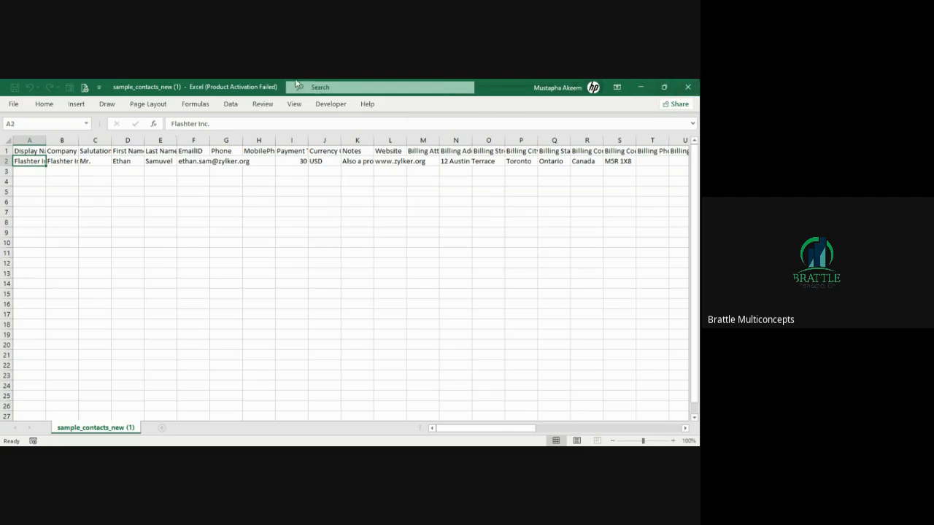
pyautogui.click(685, 87)
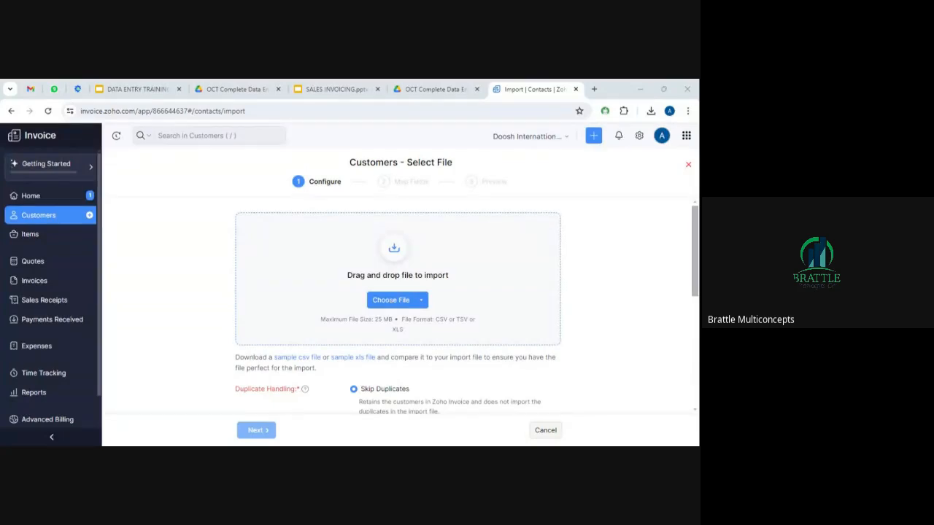
# Attach sample_contacts_new (1).csv and proceed to the Map Fields step.
pyautogui.click(400, 334)
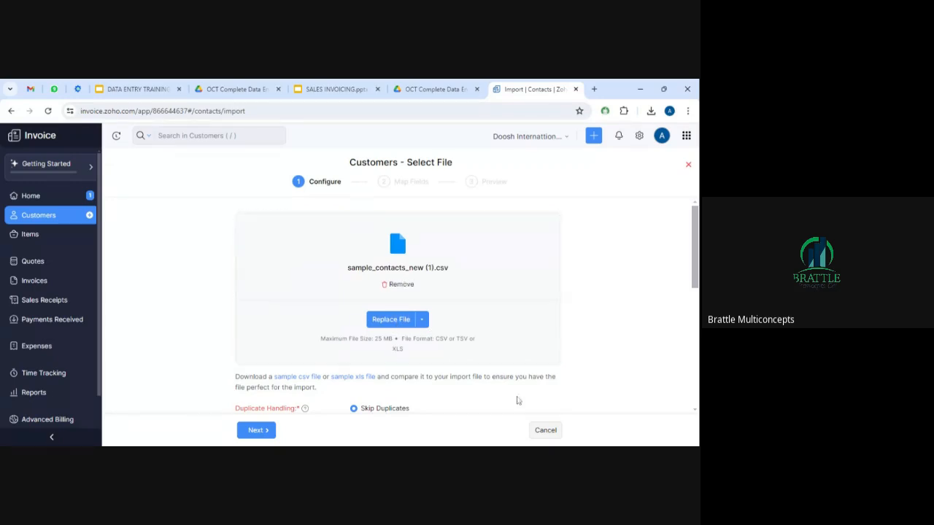
pyautogui.click(252, 432)
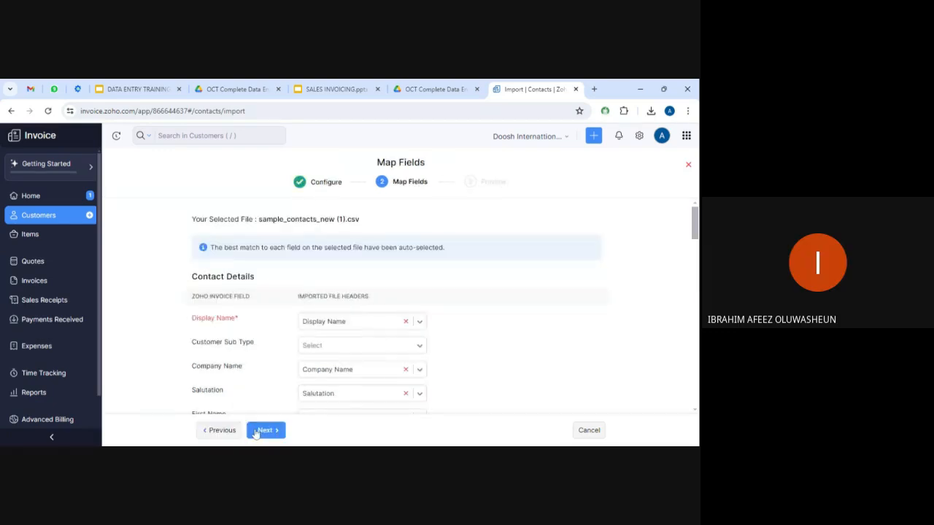
# Review the auto-matched field mappings and continue to the import Preview.
pyautogui.moveTo(697, 224); pyautogui.dragTo(697, 250)
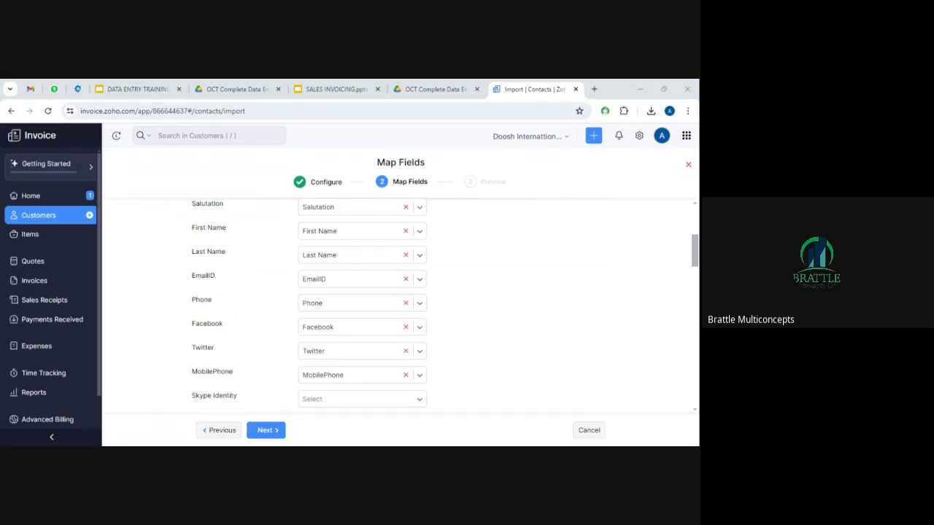
pyautogui.scroll(-7, 445, 304)
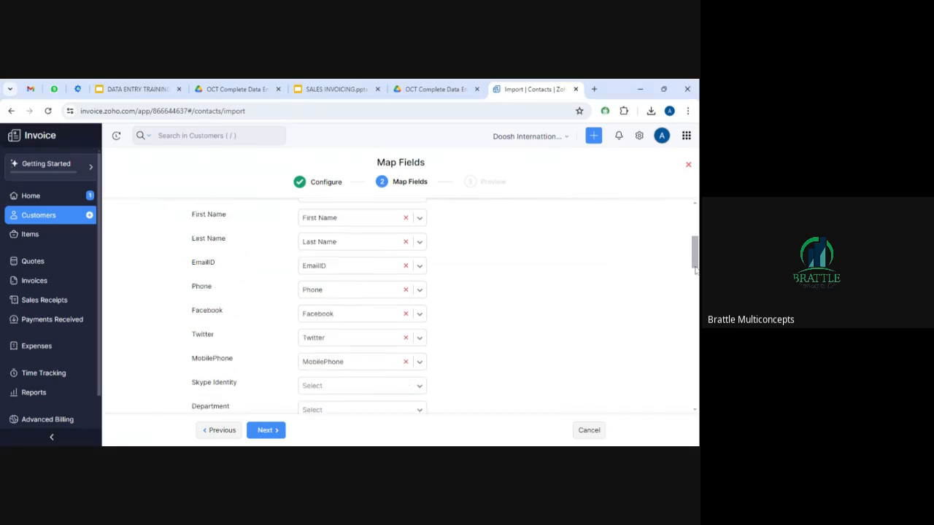
pyautogui.scroll(-7, 445, 304)
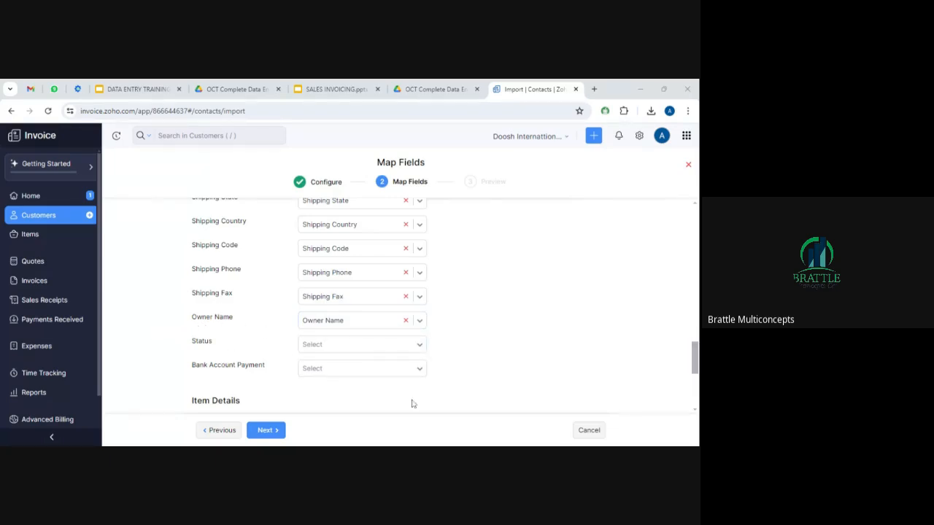
pyautogui.click(268, 432)
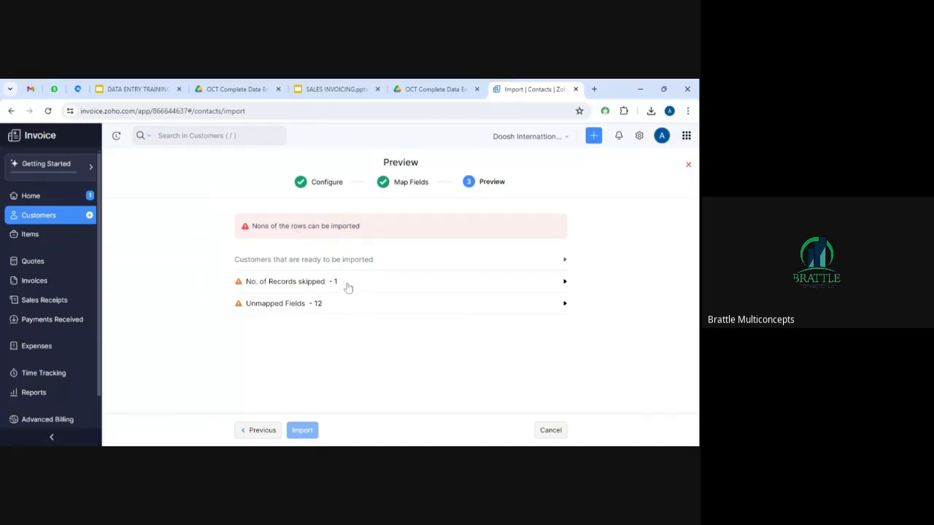
# Read the currency error that skipped the Flashter Inc. record, then cancel the import.
pyautogui.click(564, 282)
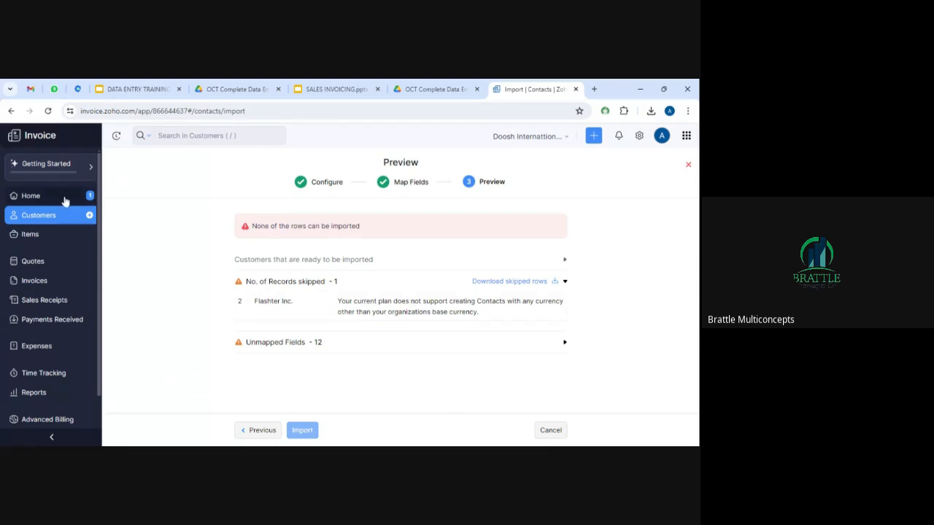
pyautogui.click(48, 217)
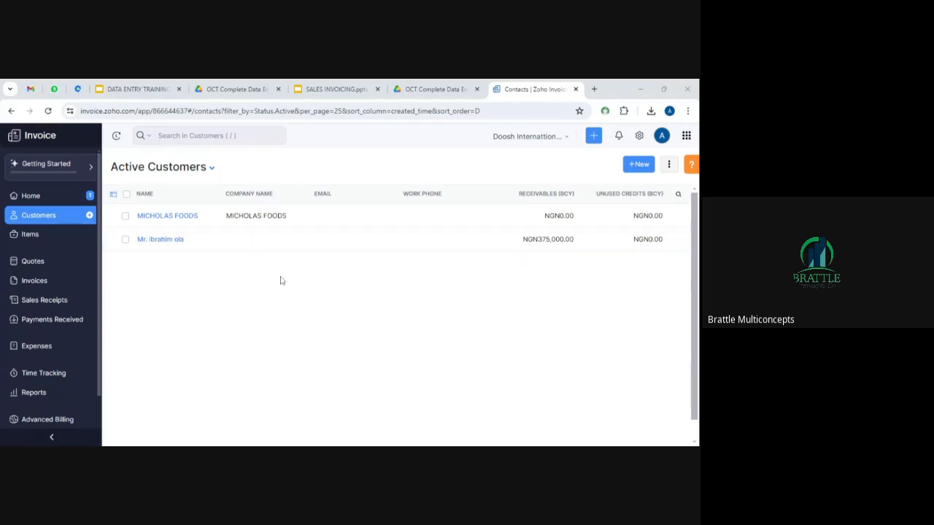
# Go to the Items list and start a new item.
pyautogui.click(30, 234)
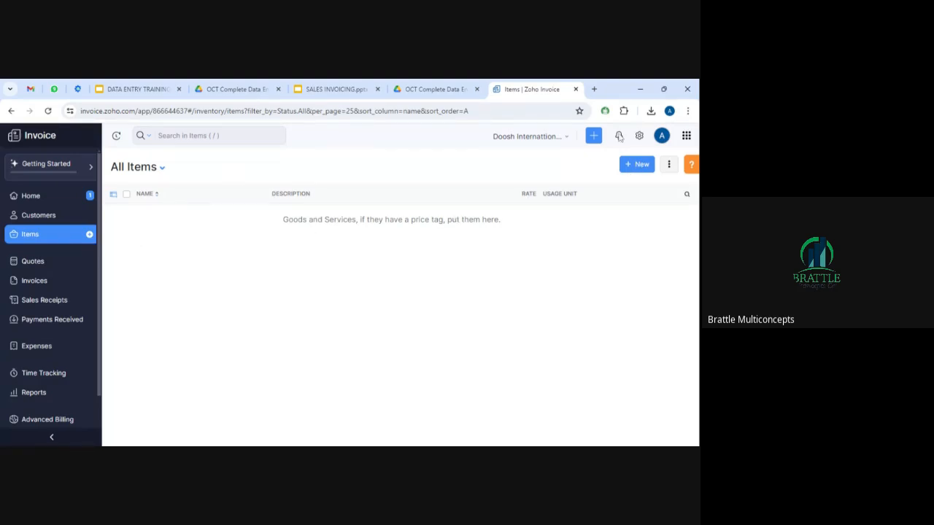
pyautogui.click(637, 167)
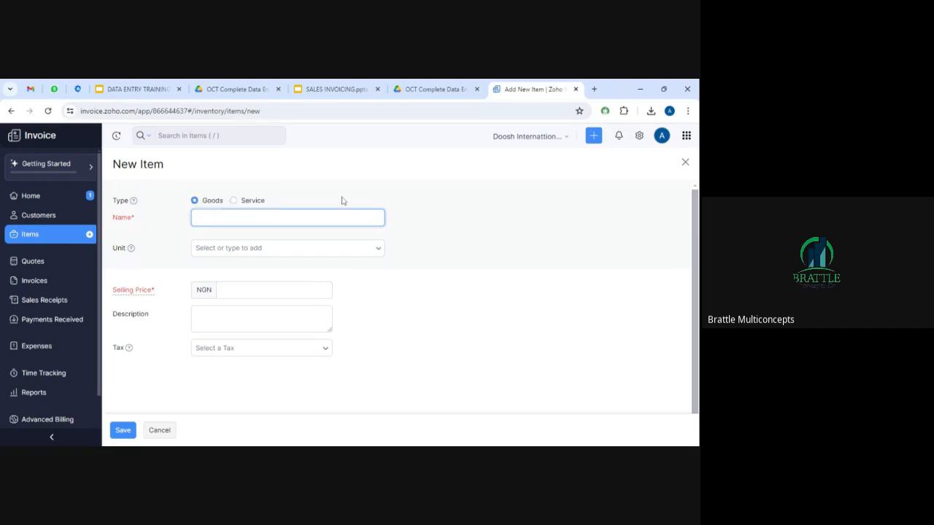
# Keep the item type as Goods and name the item Jollof Rice.
pyautogui.click(241, 201)
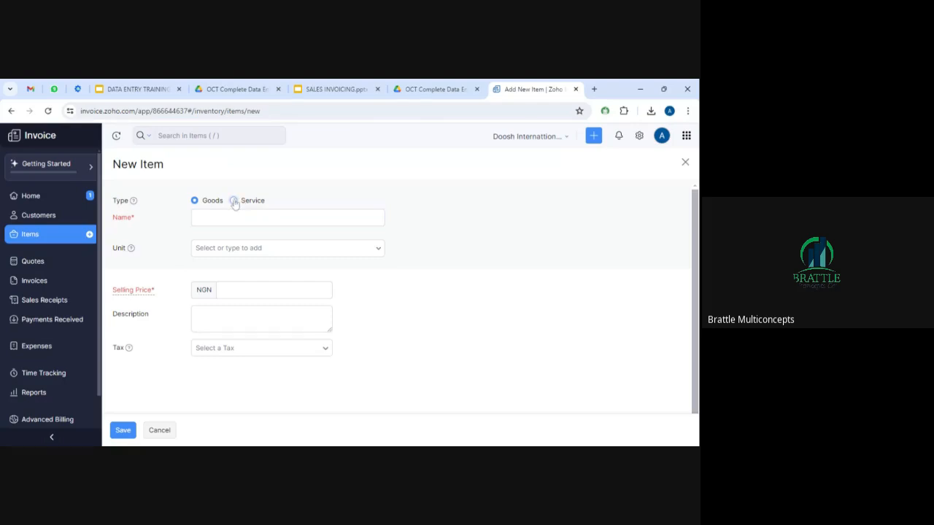
pyautogui.click(233, 201)
pyautogui.click(195, 200)
pyautogui.click(233, 201)
pyautogui.moveTo(698, 233)
pyautogui.mouseDown()
pyautogui.moveTo(697, 262)
pyautogui.moveTo(694, 225)
pyautogui.mouseUp()
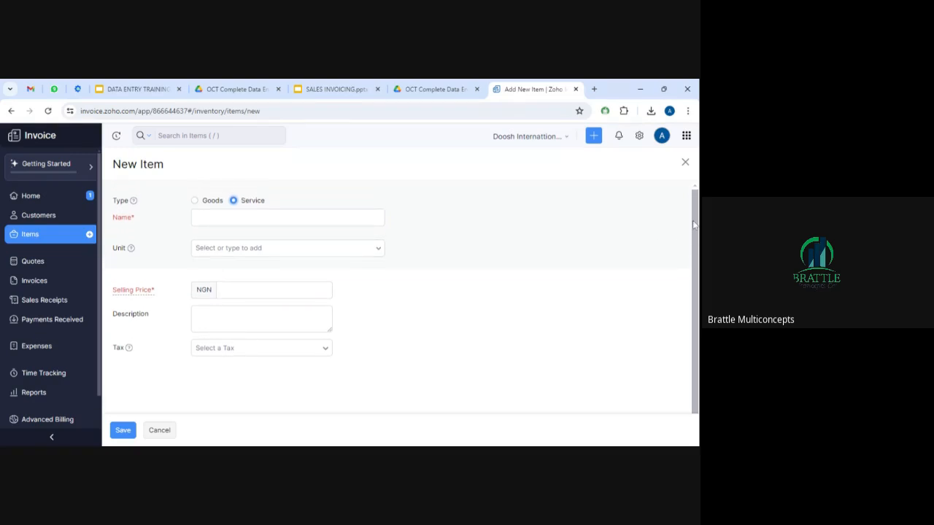
pyautogui.click(194, 201)
pyautogui.click(274, 218)
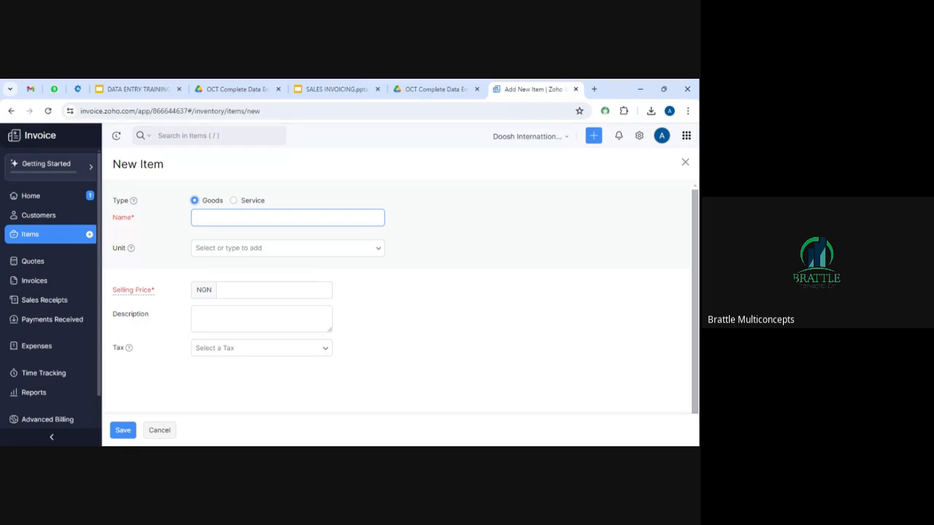
pyautogui.click(287, 217)
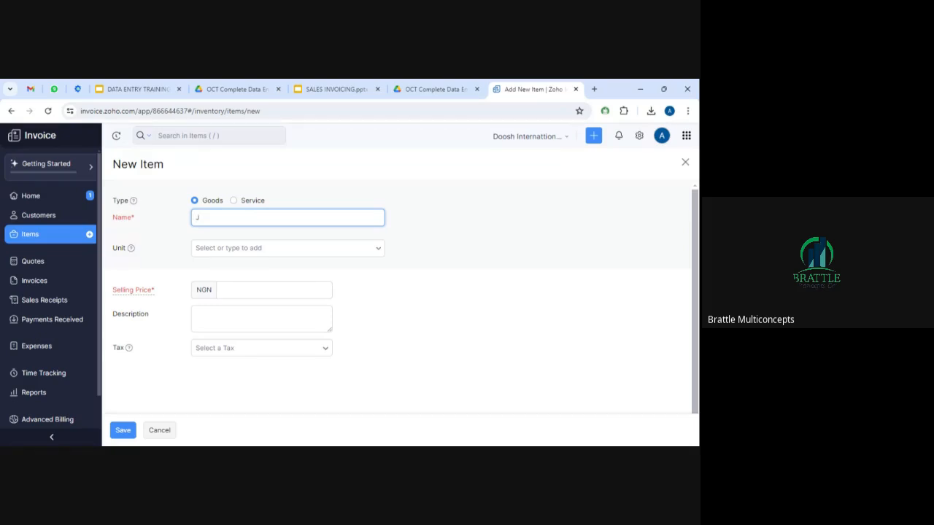
pyautogui.write('ollof Rice')
# Give Jollof Rice unit plate, selling price 2500 and Consumption Tax [5%], then save.
pyautogui.click(313, 291)
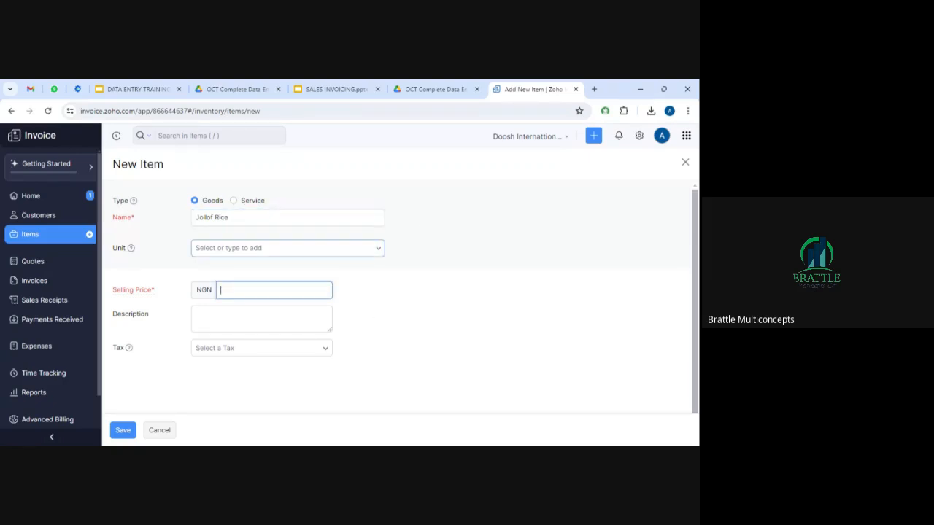
pyautogui.click(281, 248)
pyautogui.moveTo(379, 299); pyautogui.dragTo(382, 358)
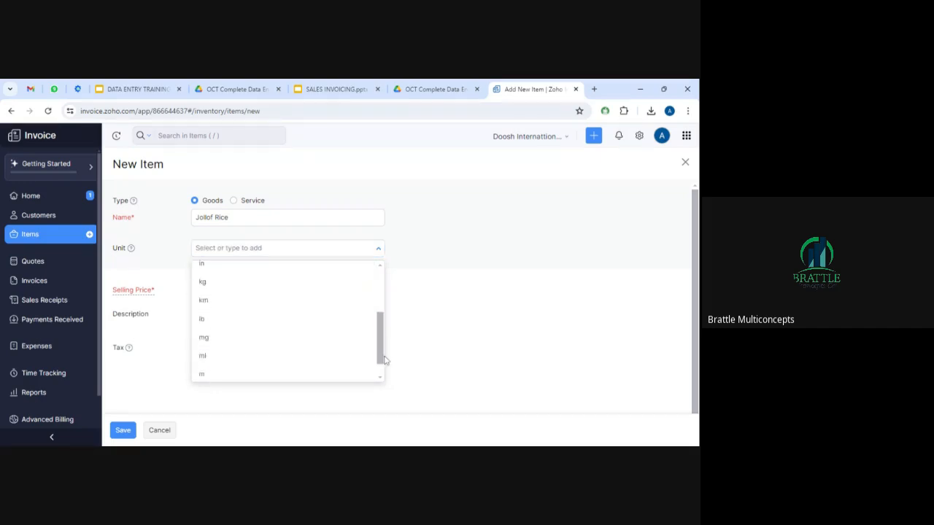
pyautogui.click(293, 249)
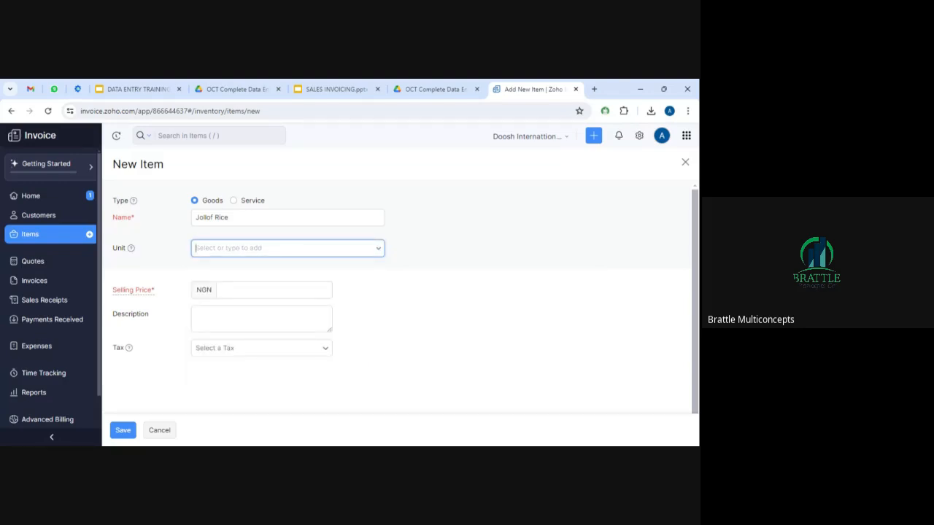
pyautogui.write('plate')
pyautogui.click(277, 289)
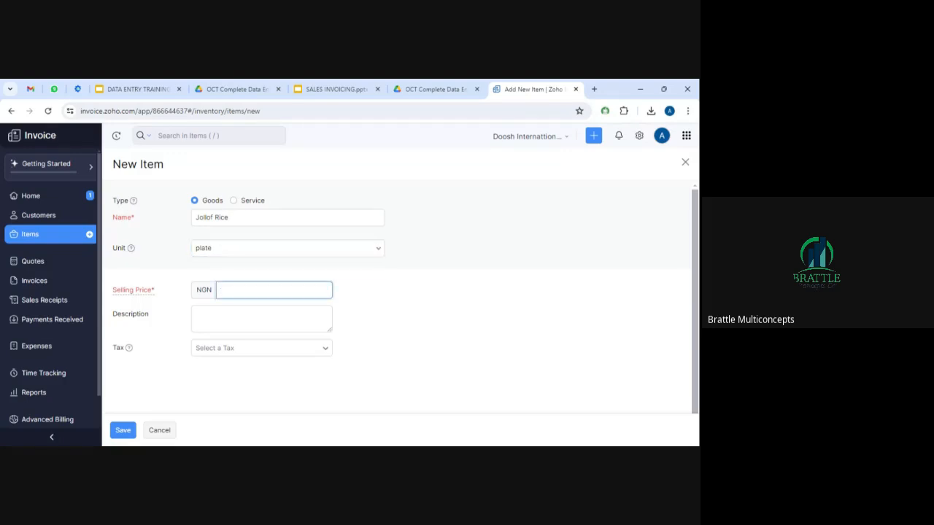
pyautogui.write('2500')
pyautogui.click(323, 356)
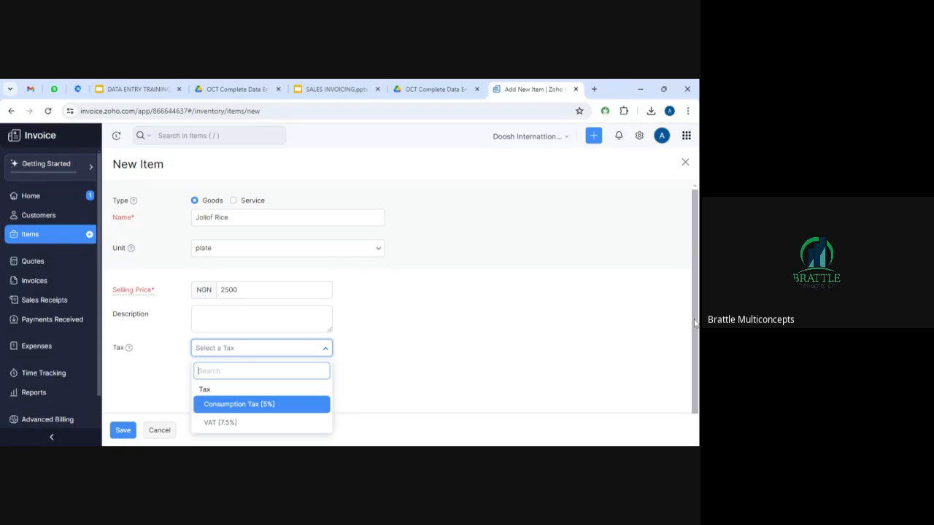
pyautogui.scroll(-1, 696, 343)
pyautogui.click(268, 391)
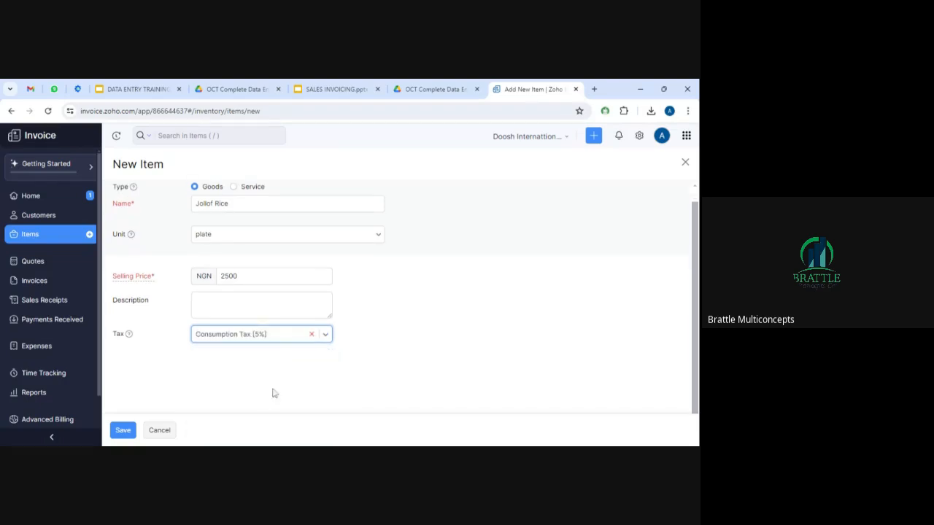
pyautogui.click(122, 436)
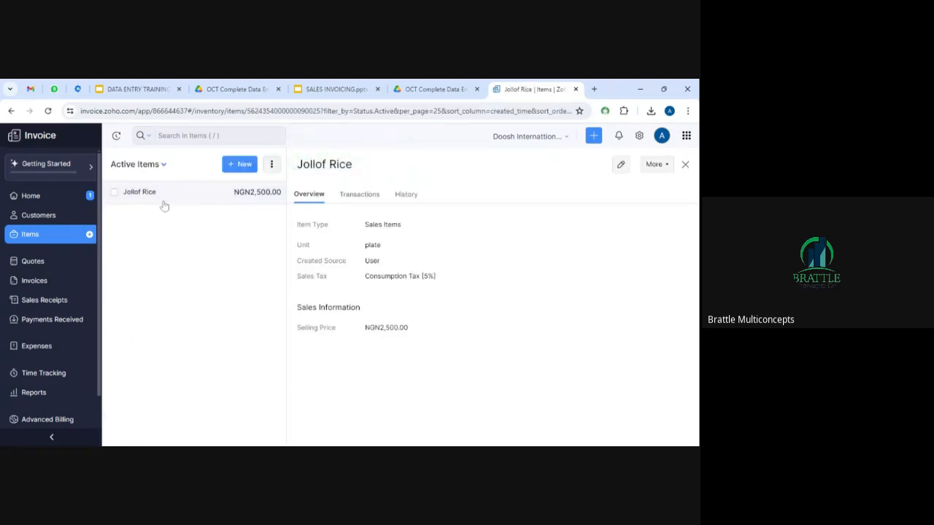
# Start a new item named BIG cola with pcs as its unit.
pyautogui.click(235, 166)
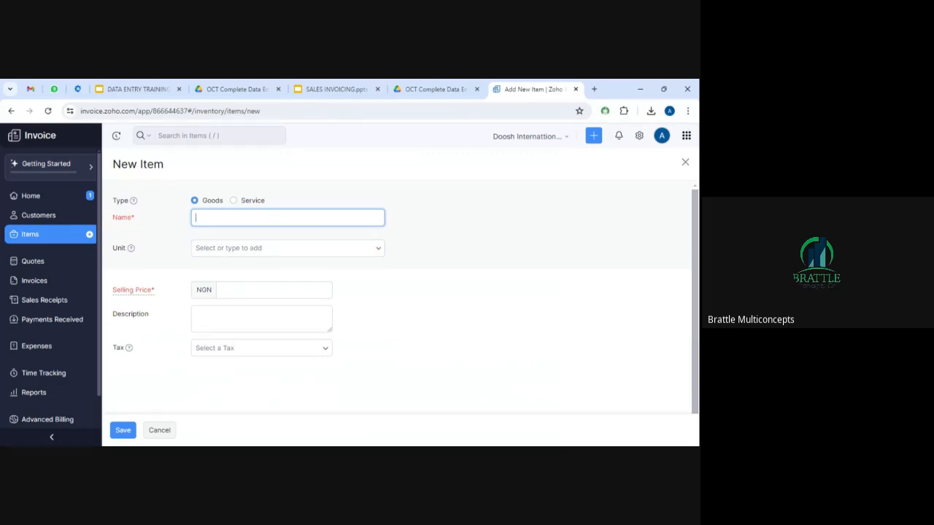
pyautogui.write('BIG cols')
pyautogui.press('BackSpace')
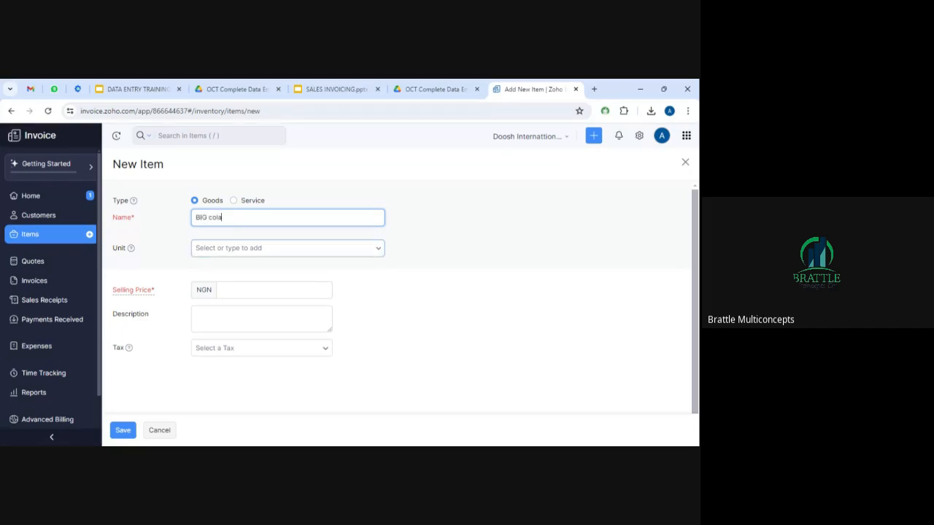
pyautogui.click(287, 248)
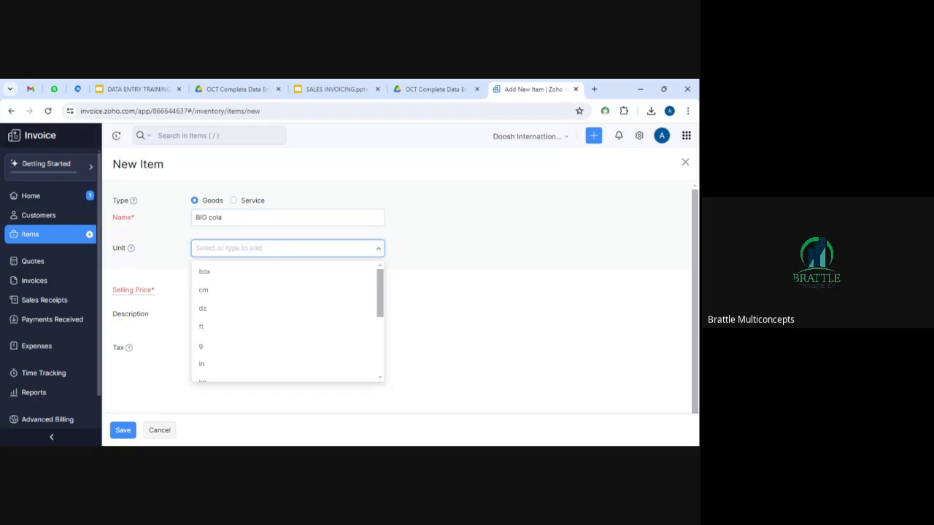
pyautogui.moveTo(379, 295); pyautogui.dragTo(381, 356)
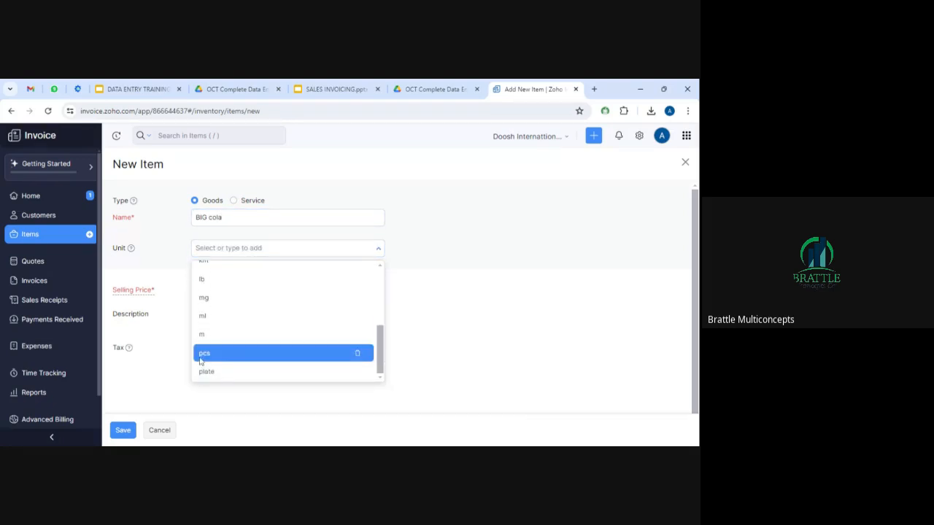
pyautogui.click(198, 356)
# Price BIG cola at 500 with Consumption Tax [5%] and save it.
pyautogui.click(236, 294)
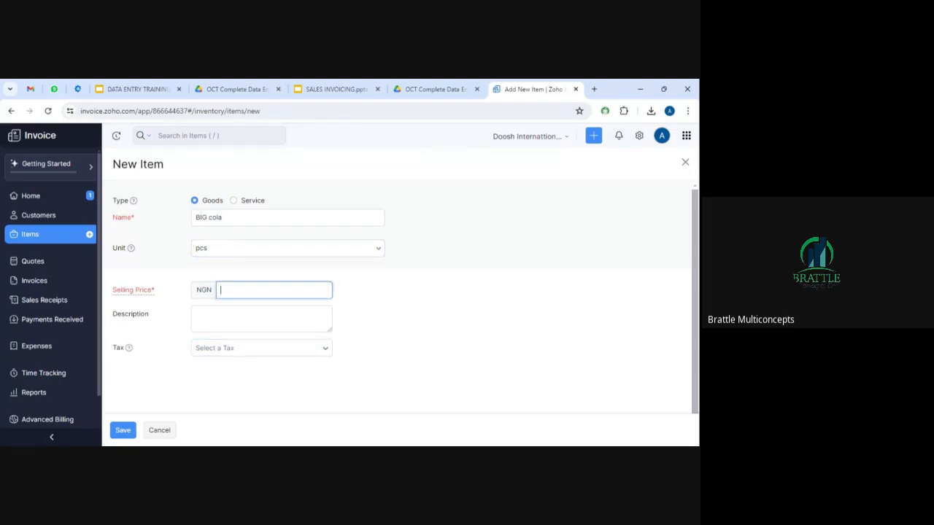
pyautogui.write('3')
pyautogui.write('50')
pyautogui.press('BackSpace')
pyautogui.press('BackSpace')
pyautogui.press('BackSpace')
pyautogui.write('500')
pyautogui.click(305, 350)
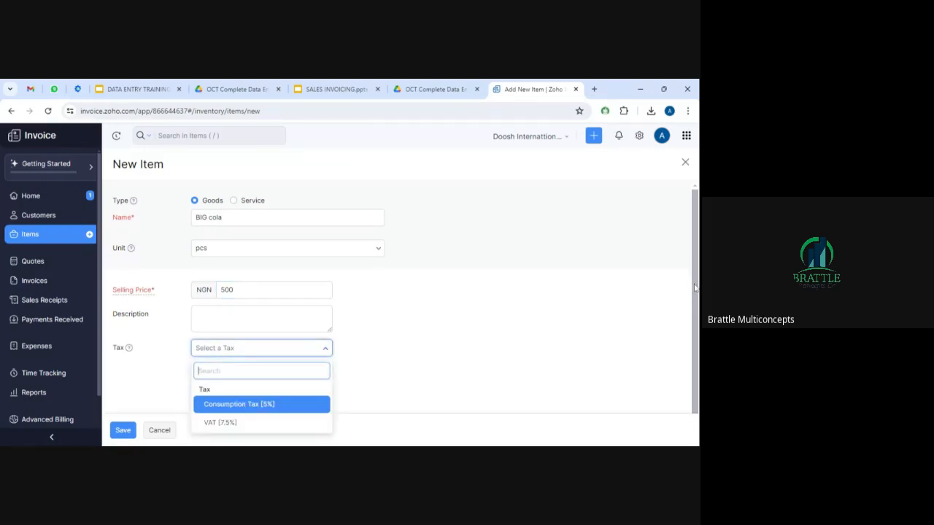
pyautogui.click(258, 405)
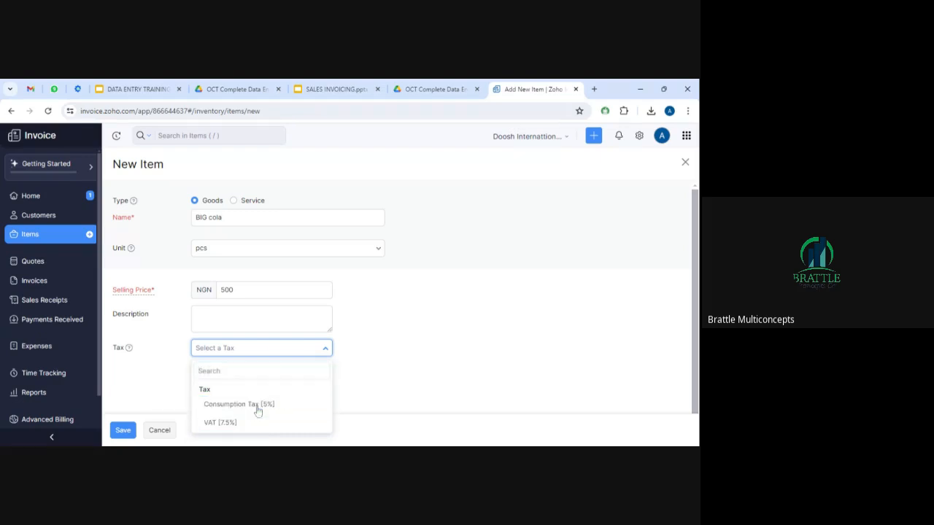
pyautogui.click(123, 432)
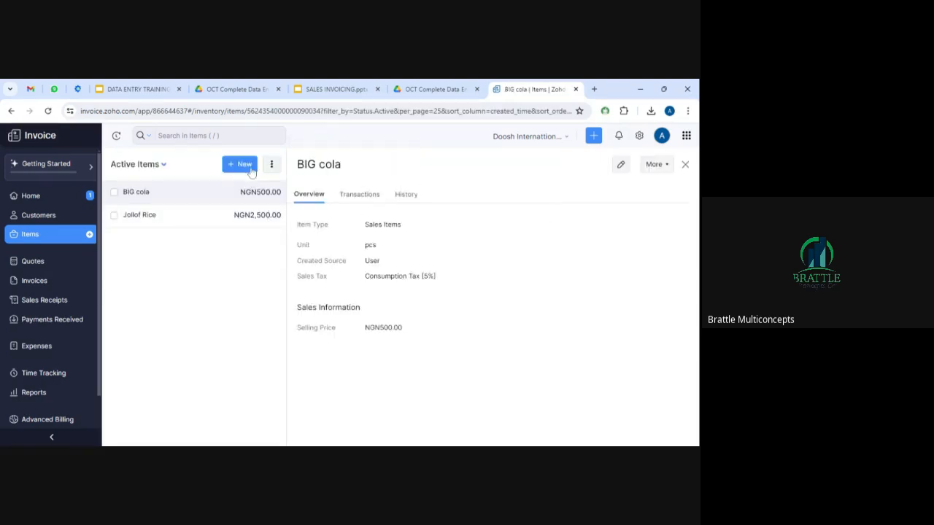
# Start a new Service item named Outdoor Cooking, leaving the unit empty.
pyautogui.click(240, 167)
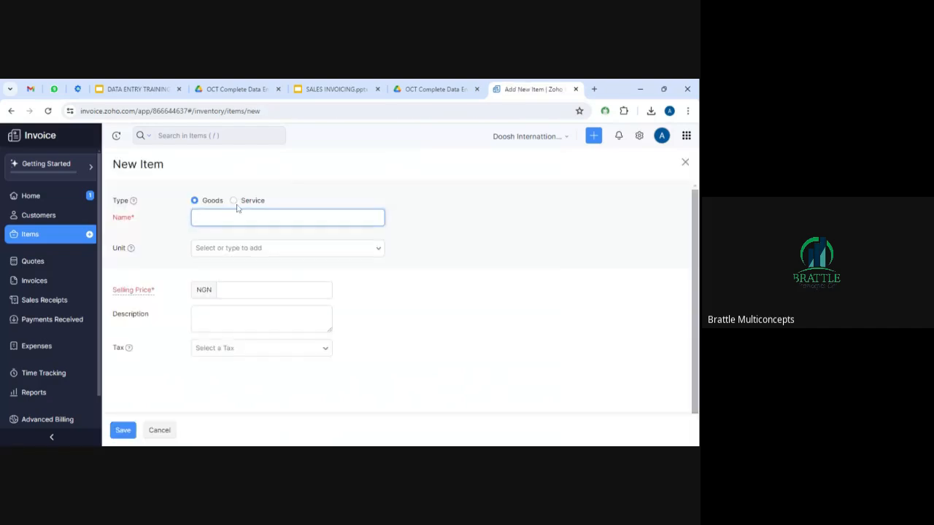
pyautogui.click(233, 201)
pyautogui.click(263, 218)
pyautogui.write('Outdoor Cooking')
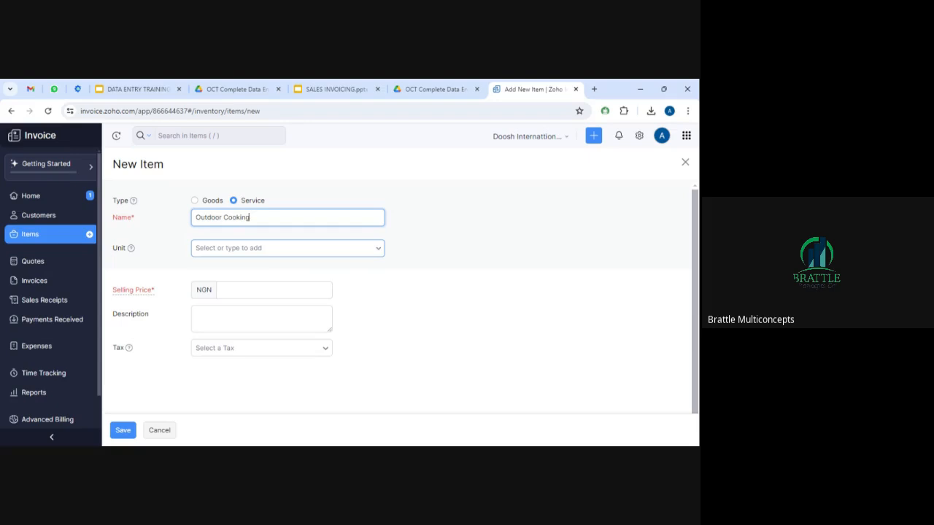
pyautogui.click(307, 249)
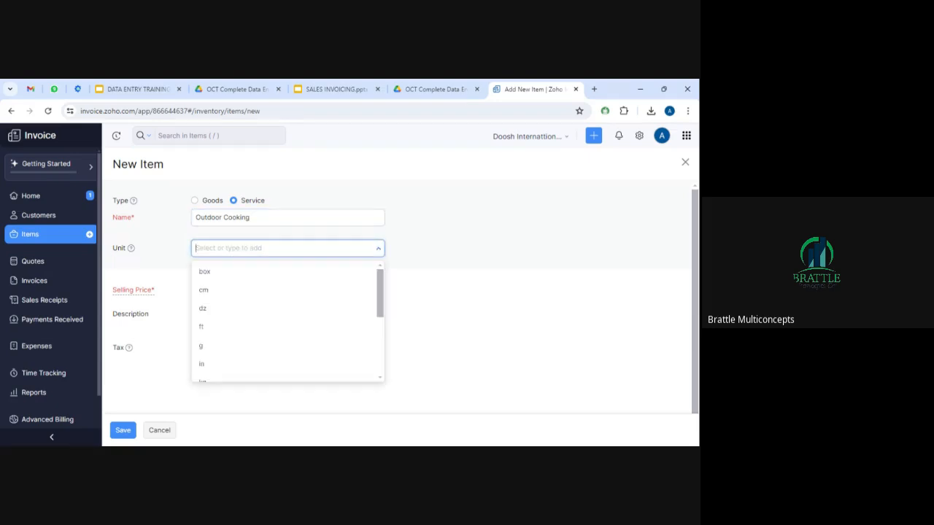
pyautogui.moveTo(380, 293); pyautogui.dragTo(385, 355)
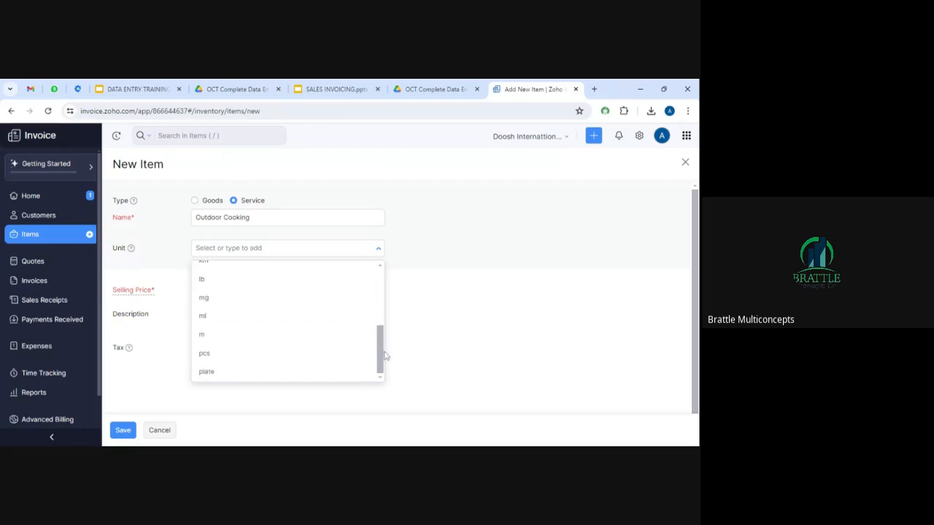
pyautogui.click(455, 345)
# Set Outdoor Cooking's selling price to 100000 with VAT [7.5%] and save.
pyautogui.click(274, 291)
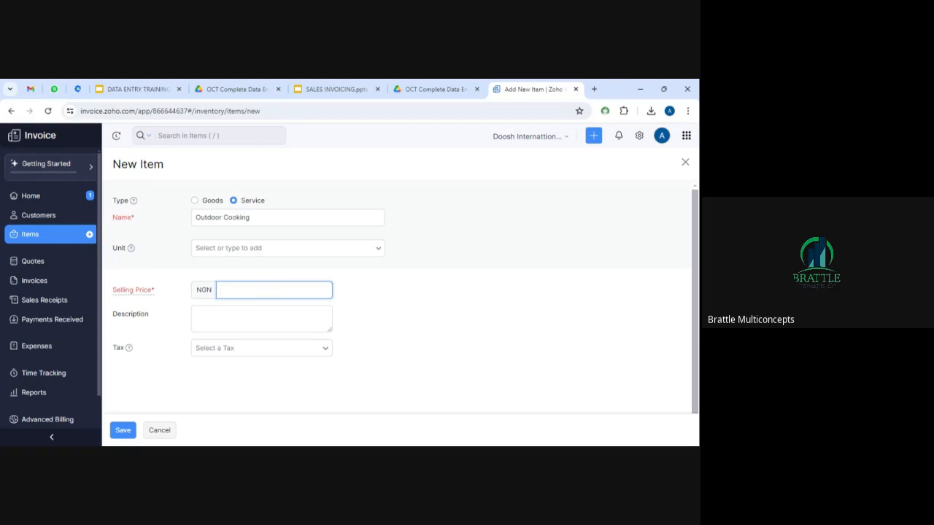
pyautogui.write('100000')
pyautogui.click(407, 334)
pyautogui.click(313, 354)
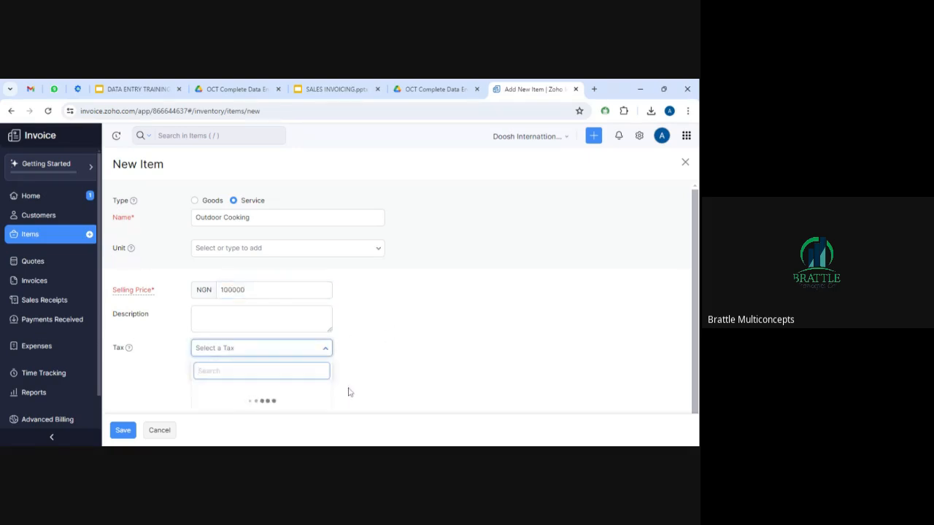
pyautogui.click(227, 422)
pyautogui.click(122, 431)
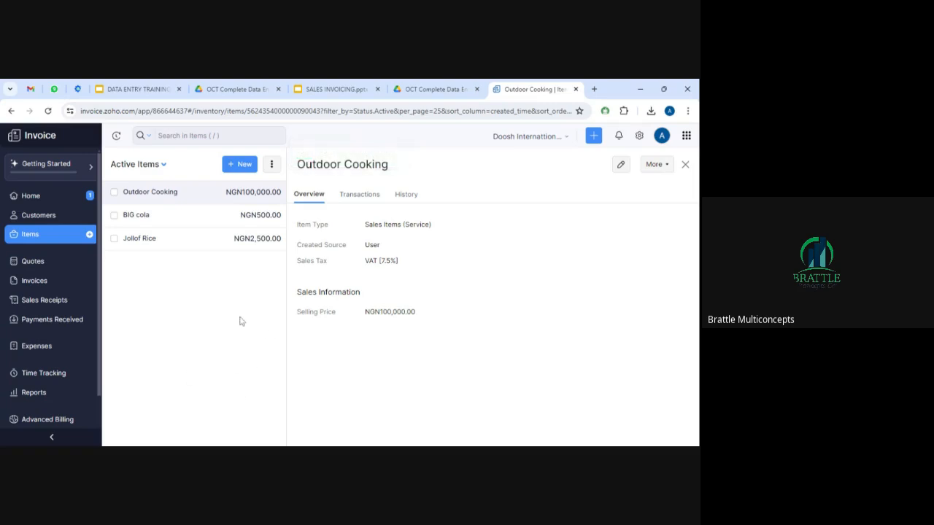
# Export all items as CSV, lengthening the file protection password to six characters after a too-short first try.
pyautogui.click(272, 166)
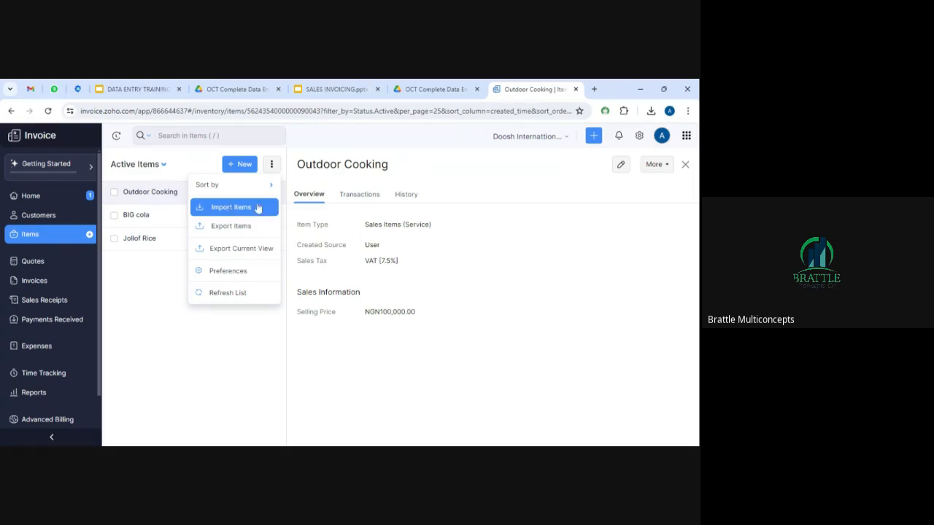
pyautogui.click(230, 227)
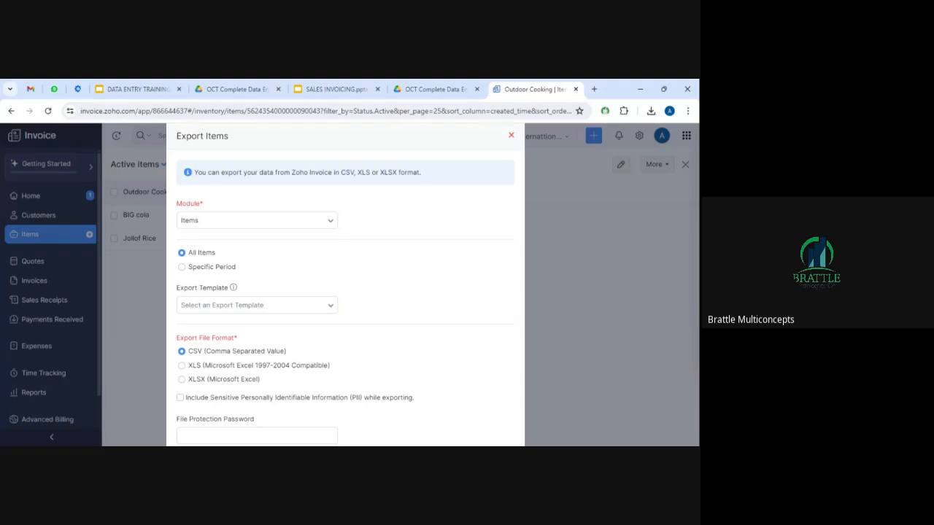
pyautogui.scroll(-2, 345, 285)
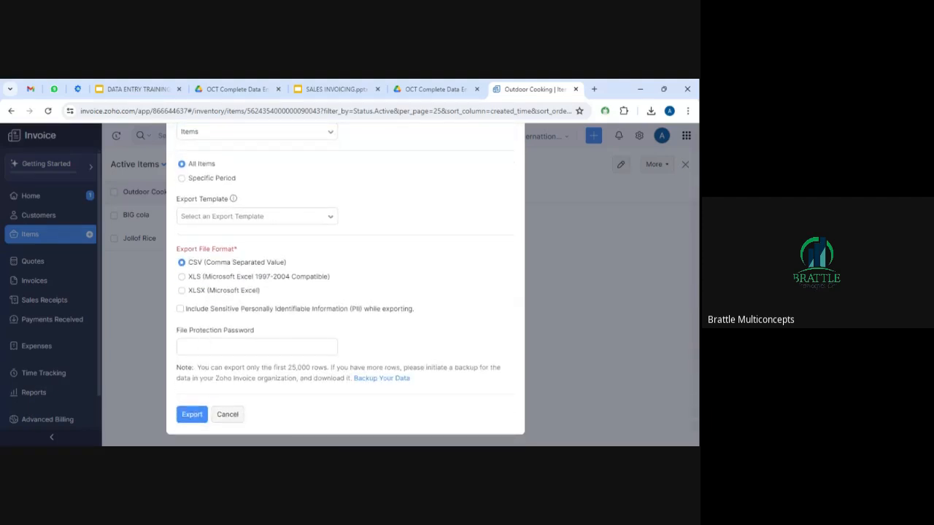
pyautogui.click(257, 347)
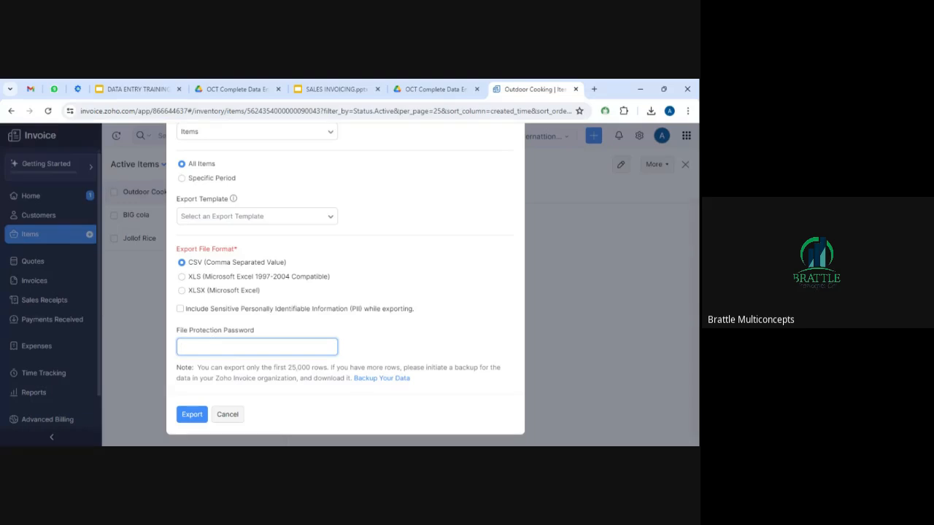
pyautogui.write('123')
pyautogui.click(194, 421)
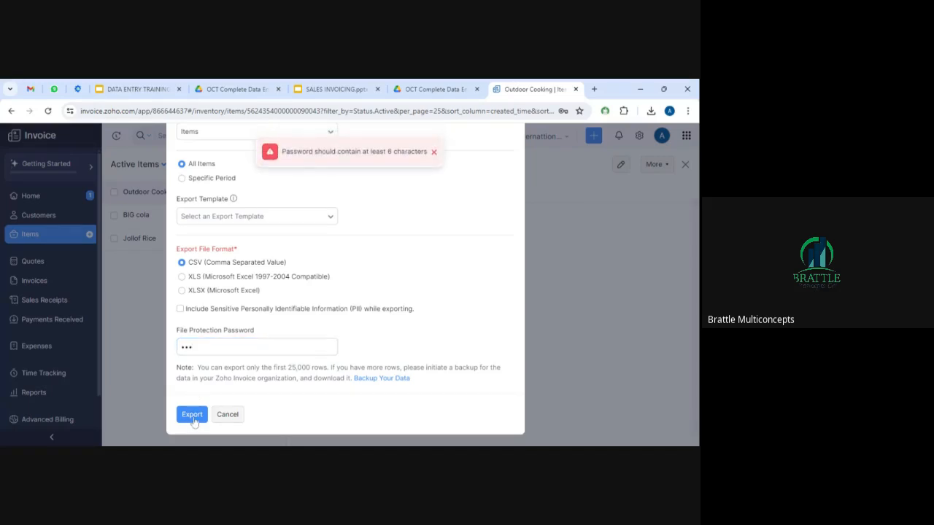
pyautogui.click(236, 347)
pyautogui.write('•••')
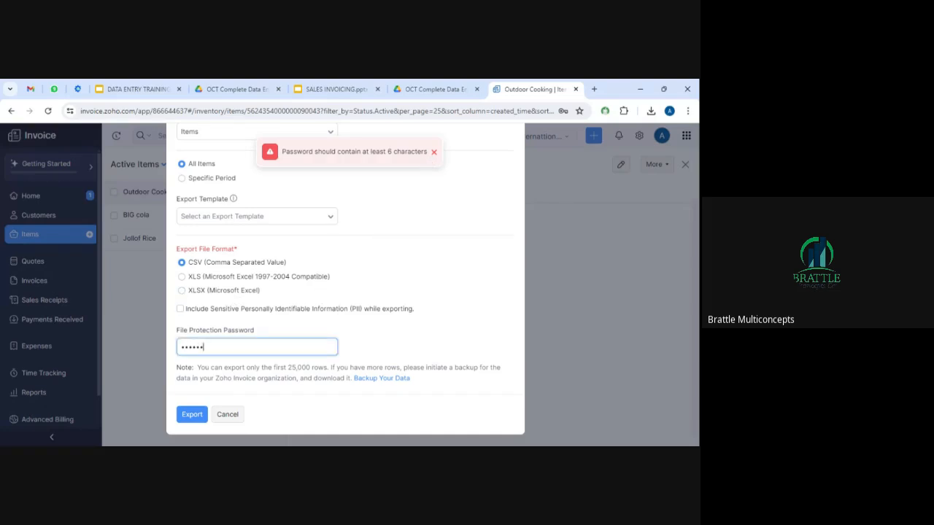
pyautogui.click(193, 415)
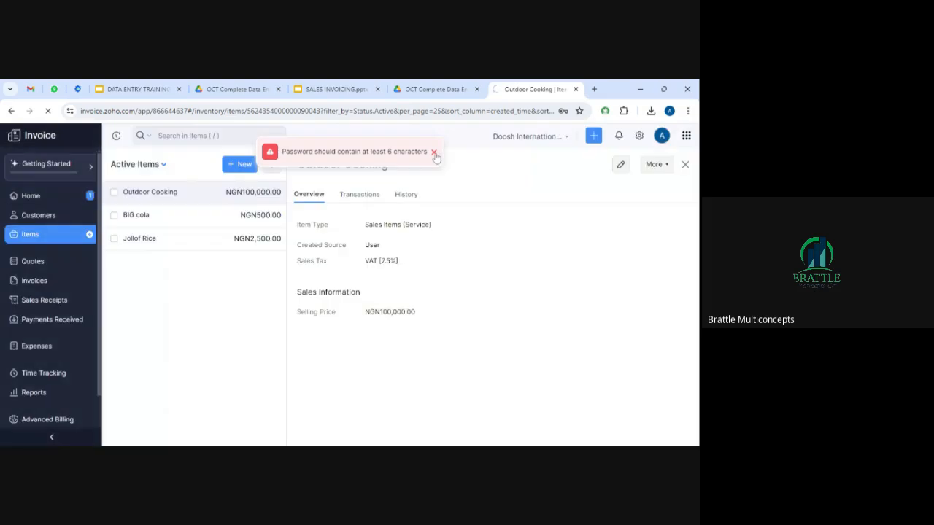
pyautogui.click(434, 152)
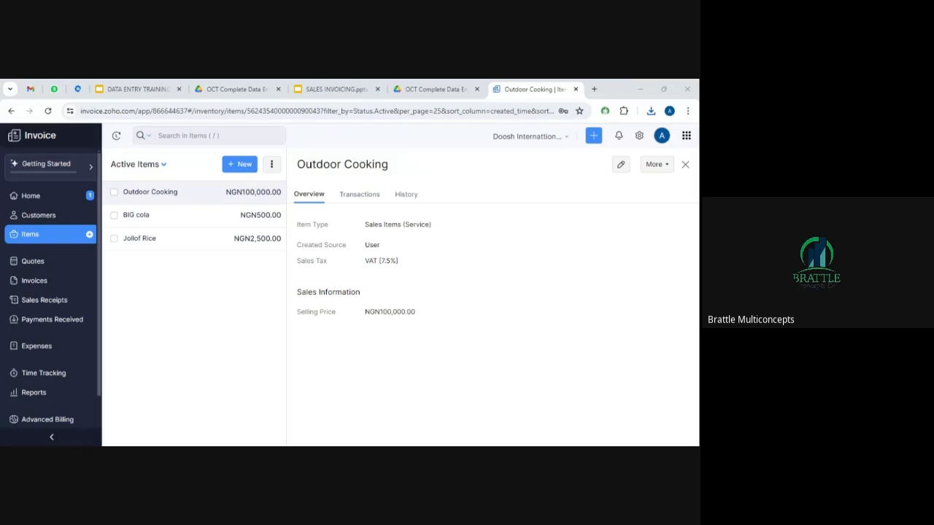
# Export all items again as a CSV file, keeping All Items and CSV selected.
pyautogui.click(271, 167)
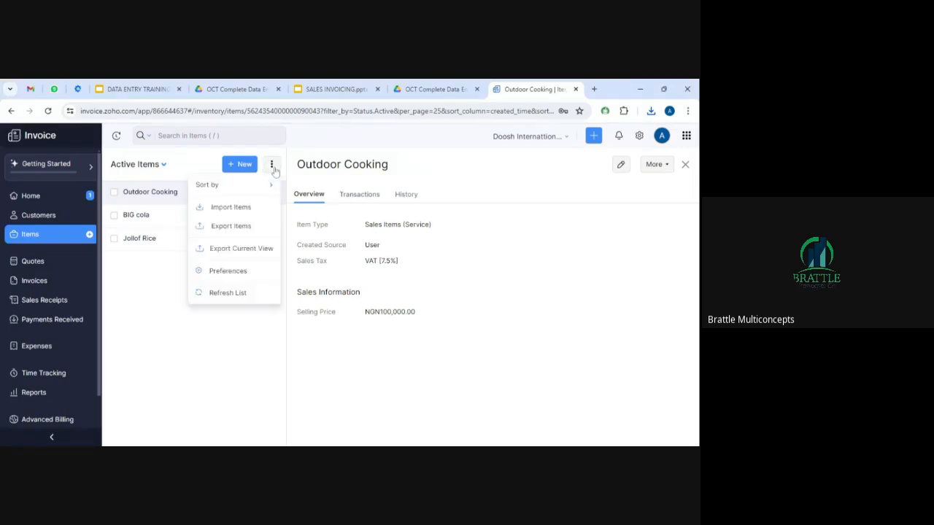
pyautogui.click(237, 228)
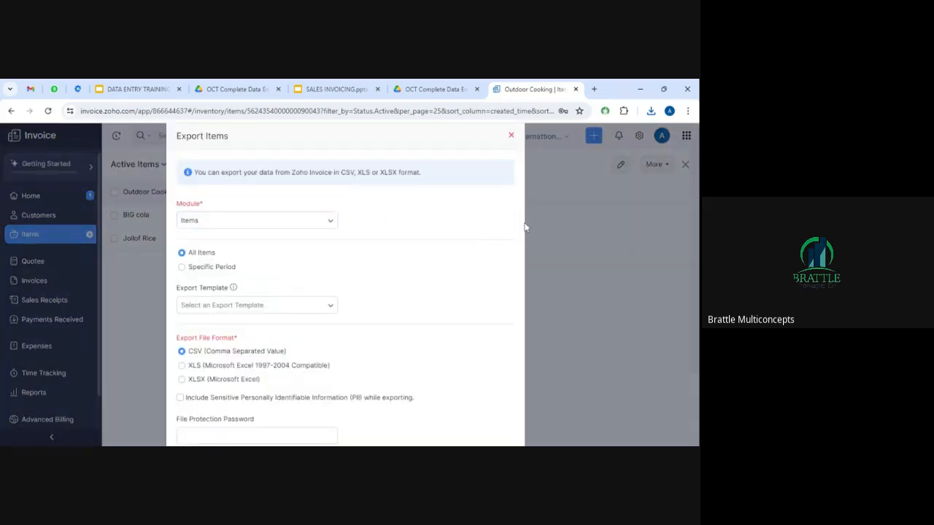
pyautogui.moveTo(516, 296); pyautogui.dragTo(697, 301)
pyautogui.scroll(-2, 496, 328)
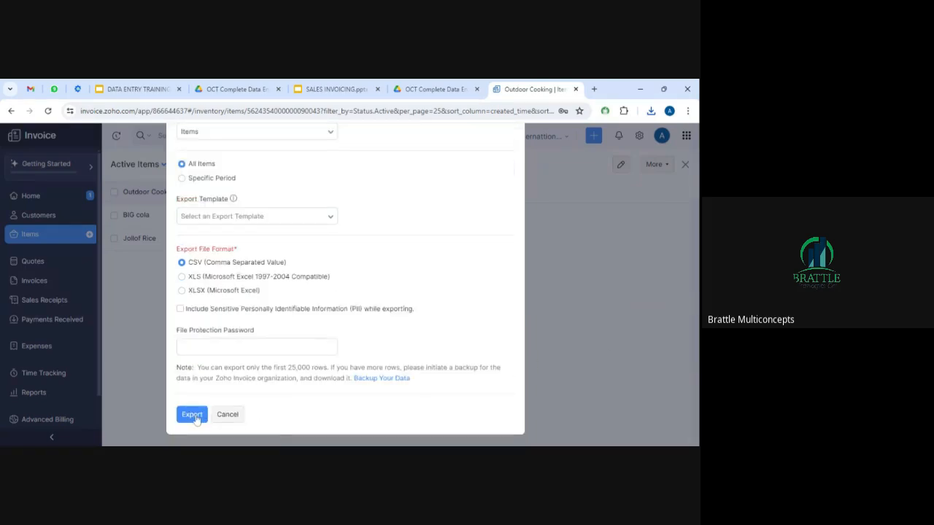
pyautogui.click(192, 415)
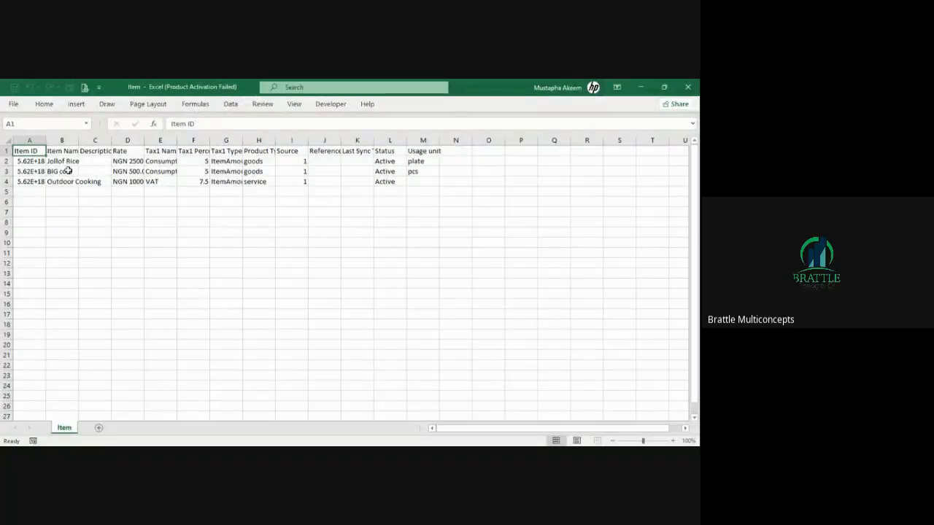
# Inspect the Item ID and Item Name columns in Excel, checking the BIG cola row.
pyautogui.click(42, 170)
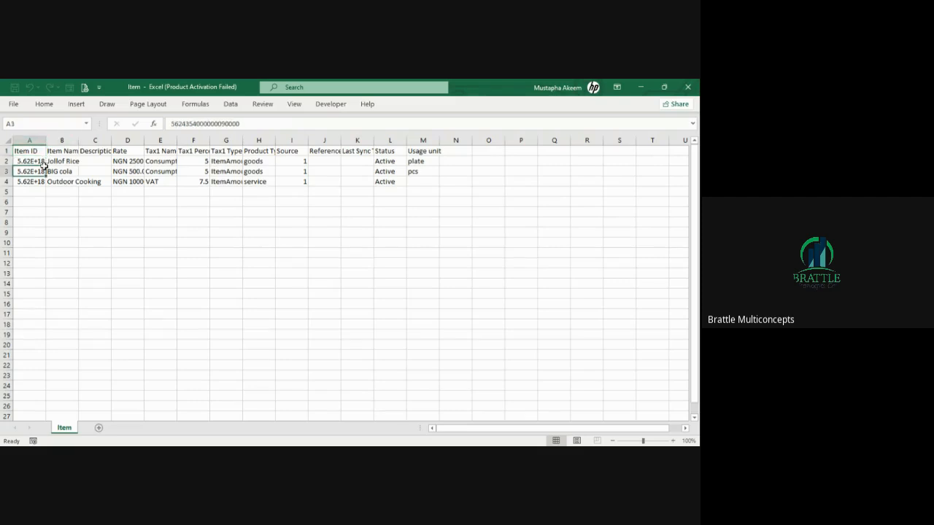
pyautogui.click(44, 141)
pyautogui.click(58, 171)
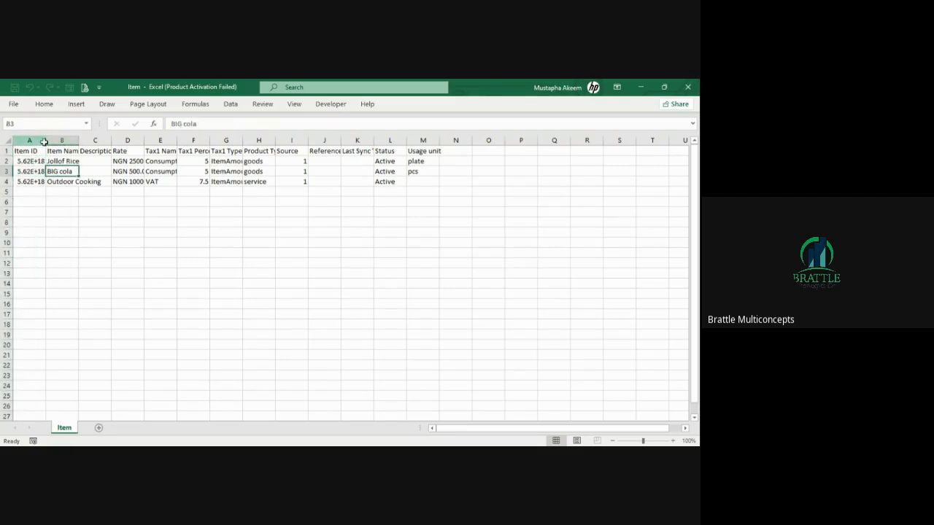
pyautogui.click(44, 140)
pyautogui.click(66, 171)
pyautogui.click(58, 151)
pyautogui.click(61, 140)
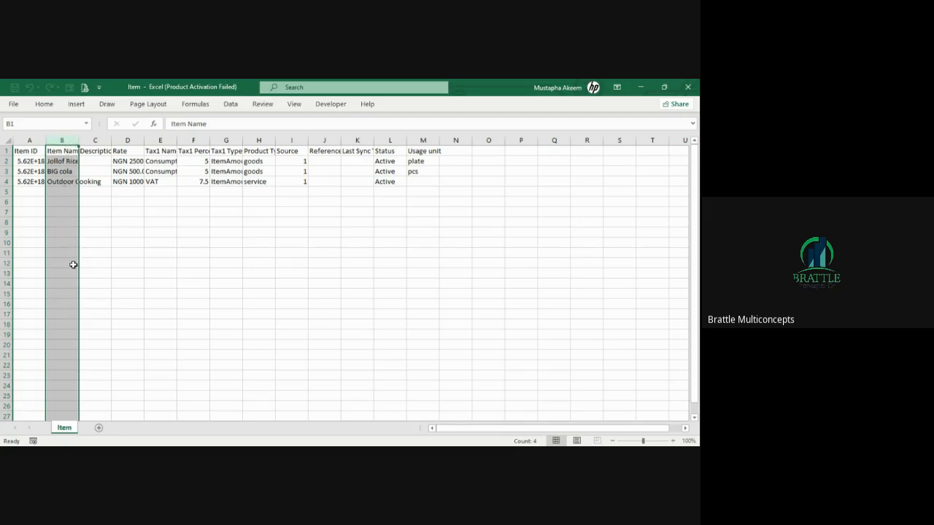
# Review the Rate, Tax1 and Source columns (BIG cola NGN 500.00, ItemAmount tax type), then close the workbook.
pyautogui.click(129, 140)
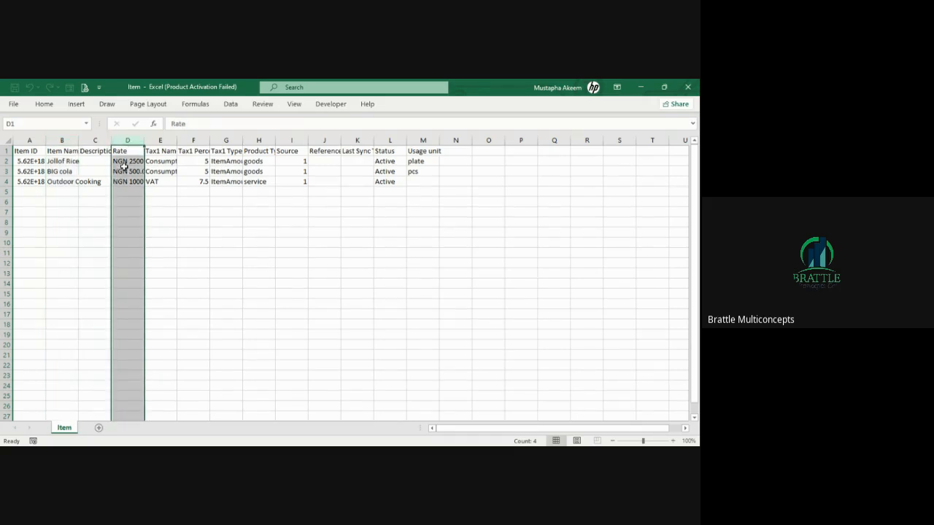
pyautogui.click(125, 169)
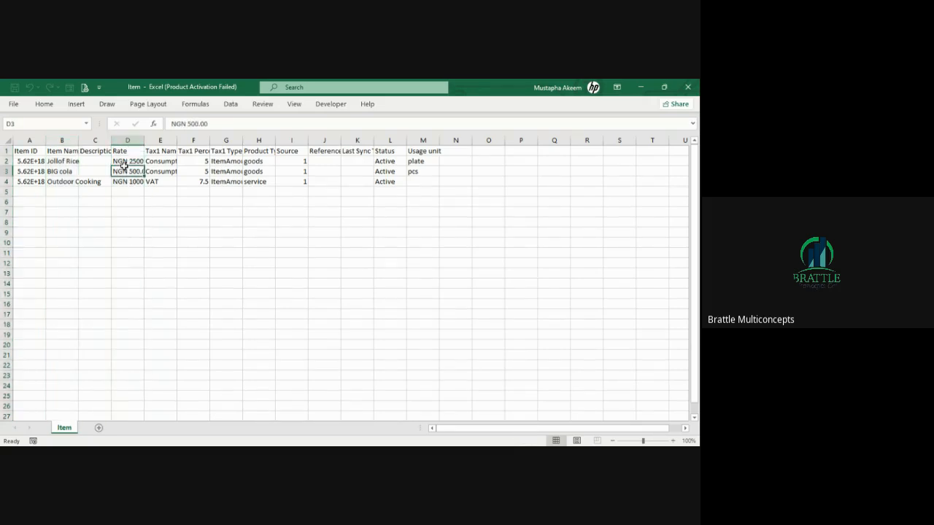
pyautogui.click(161, 140)
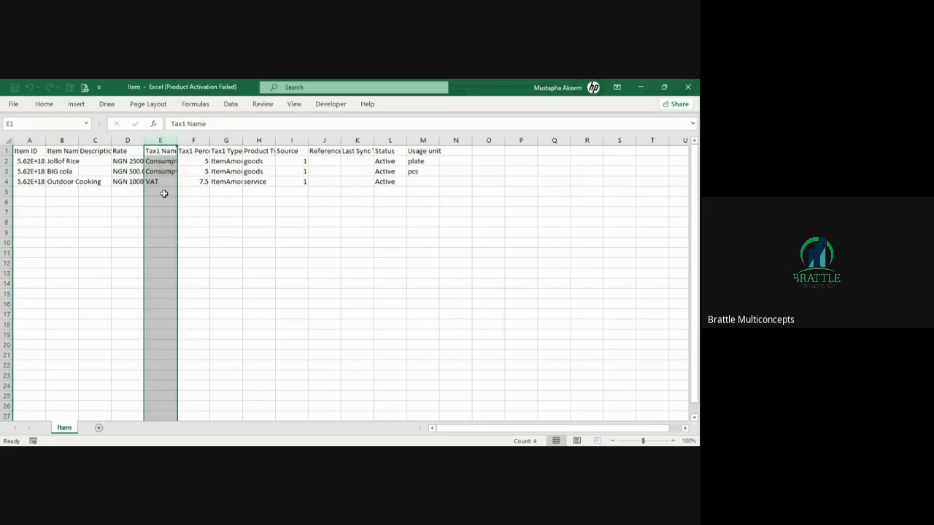
pyautogui.click(195, 141)
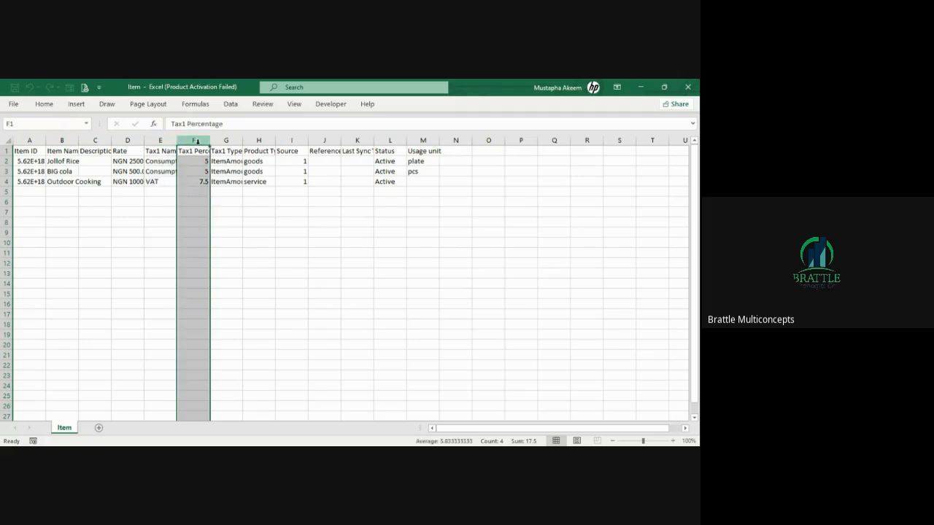
pyautogui.click(232, 141)
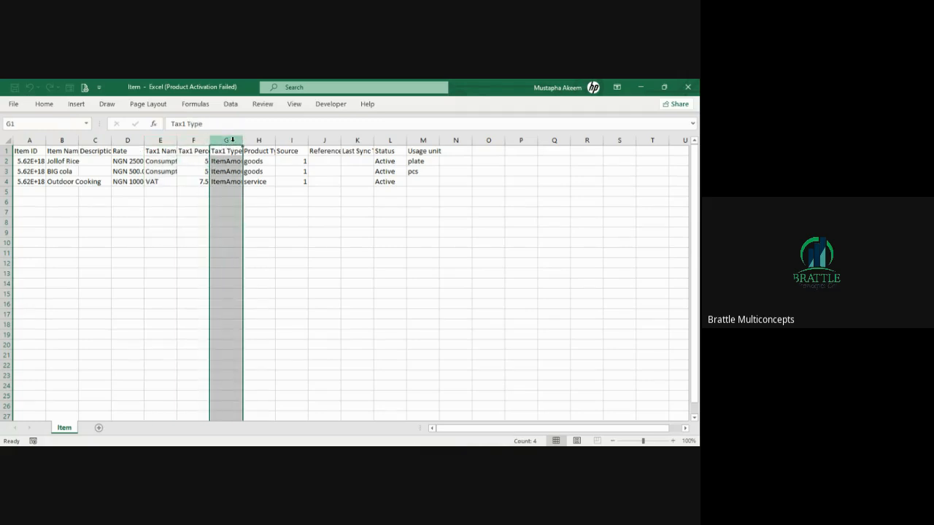
pyautogui.click(228, 161)
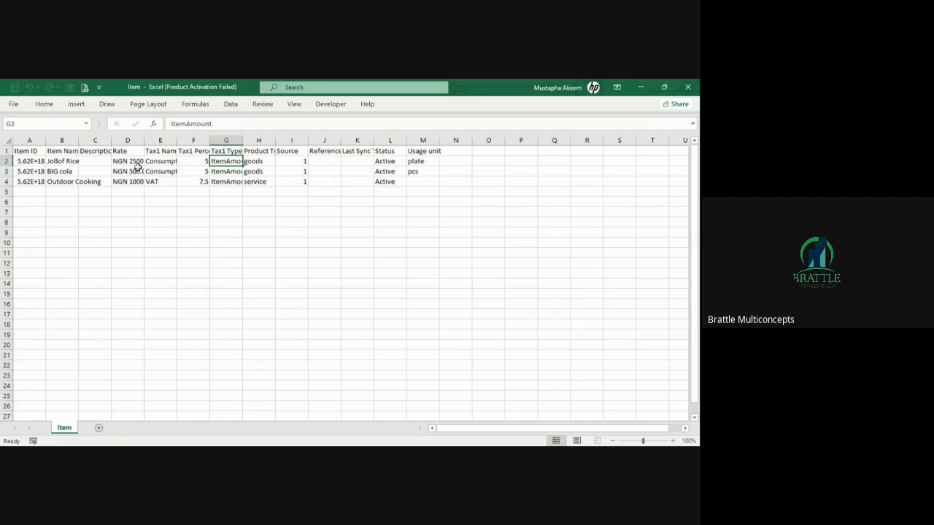
pyautogui.click(260, 161)
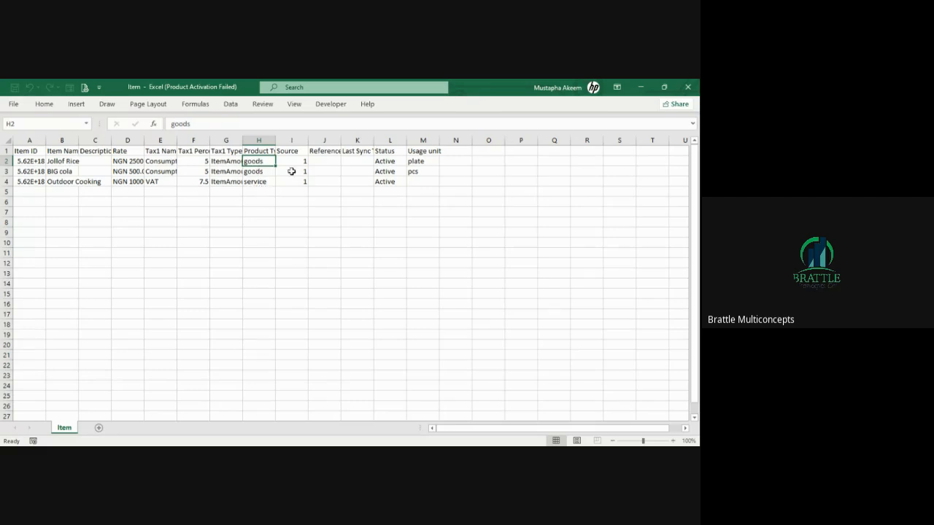
pyautogui.click(304, 138)
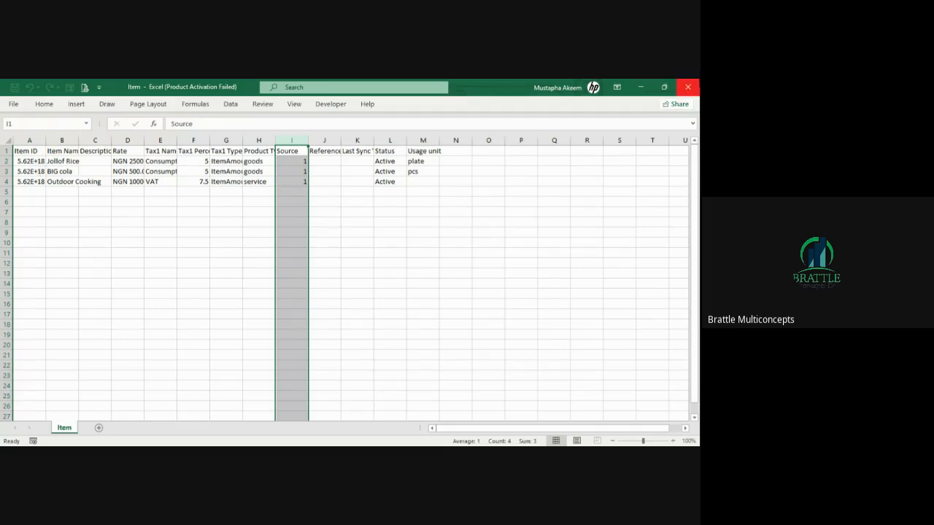
pyautogui.click(687, 86)
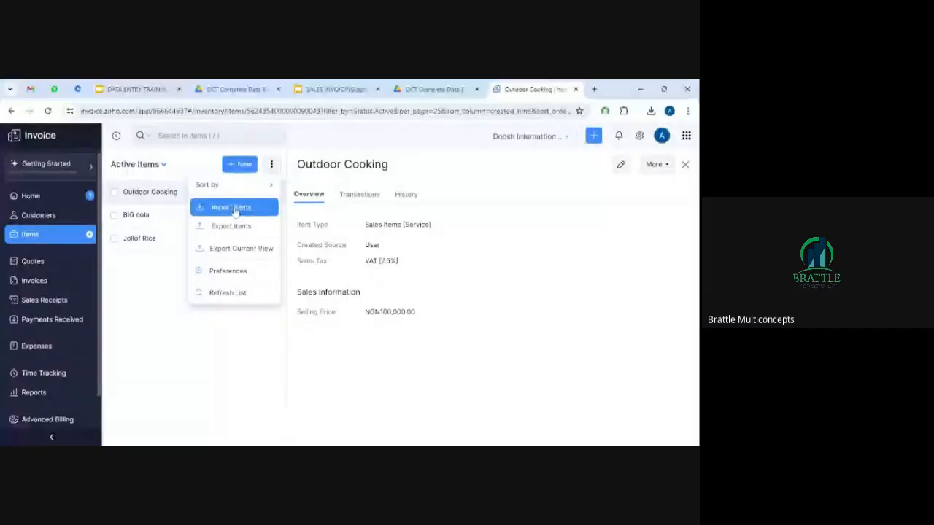
# Open the Items list's More menu to reach Import Items.
pyautogui.click(236, 209)
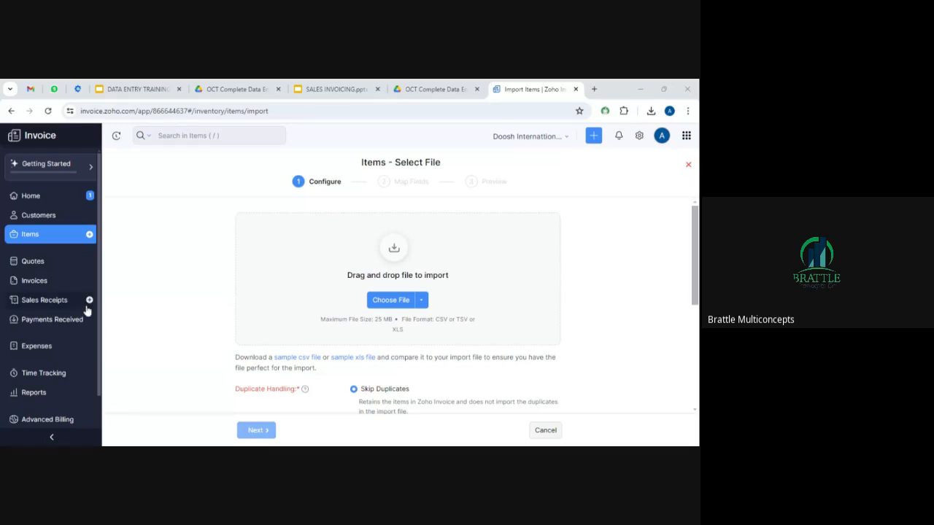
# Leave the import page and start a new quote dated 29 Sep 2024 from Quotes.
pyautogui.click(49, 221)
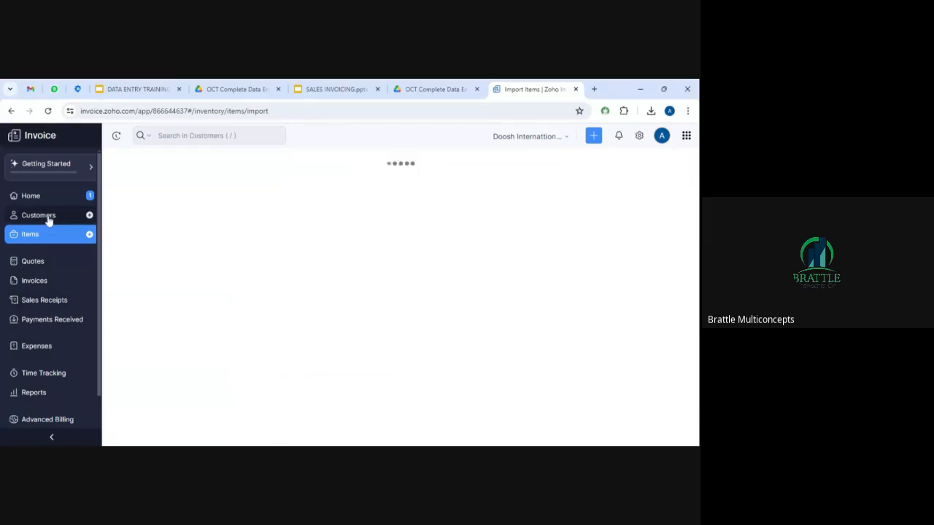
pyautogui.click(47, 236)
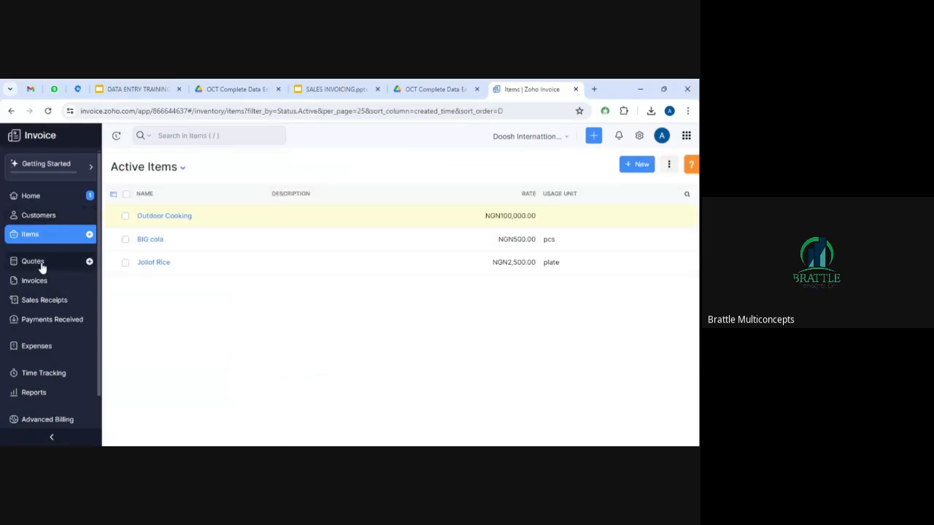
pyautogui.click(33, 261)
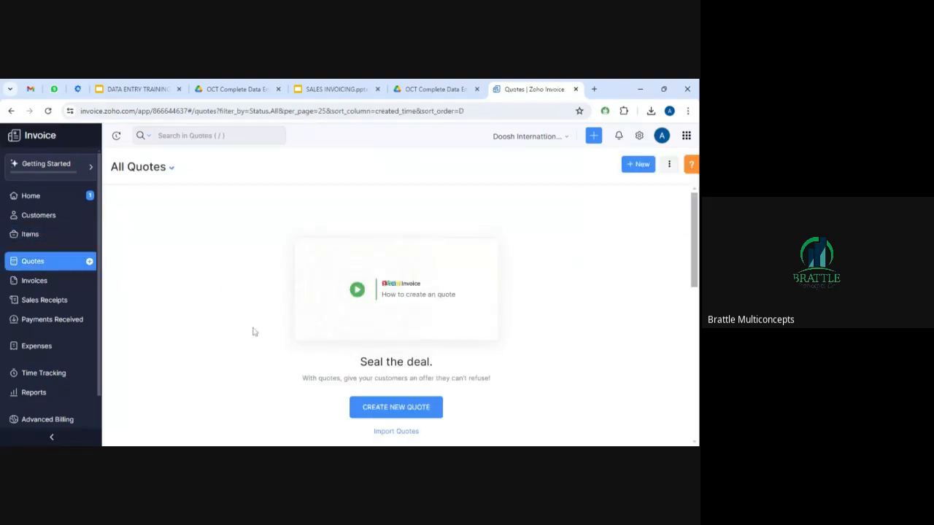
pyautogui.click(401, 411)
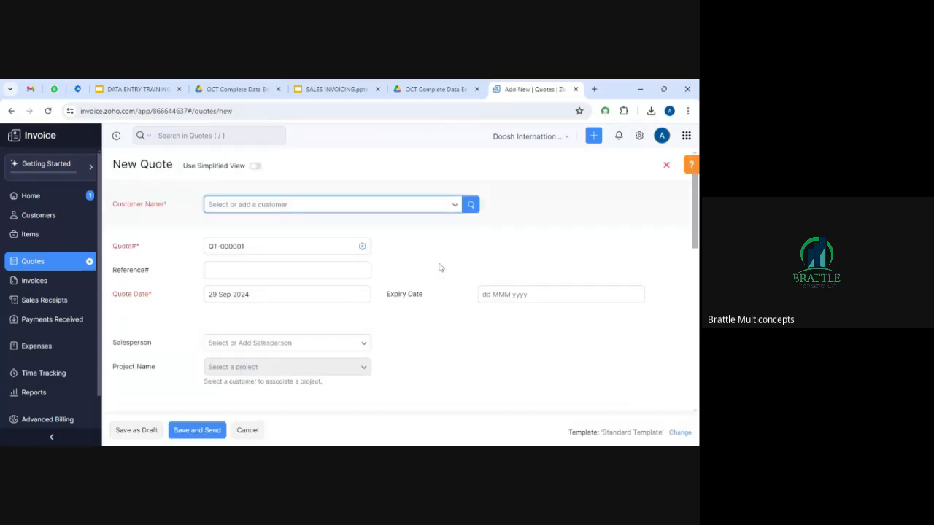
pyautogui.click(455, 207)
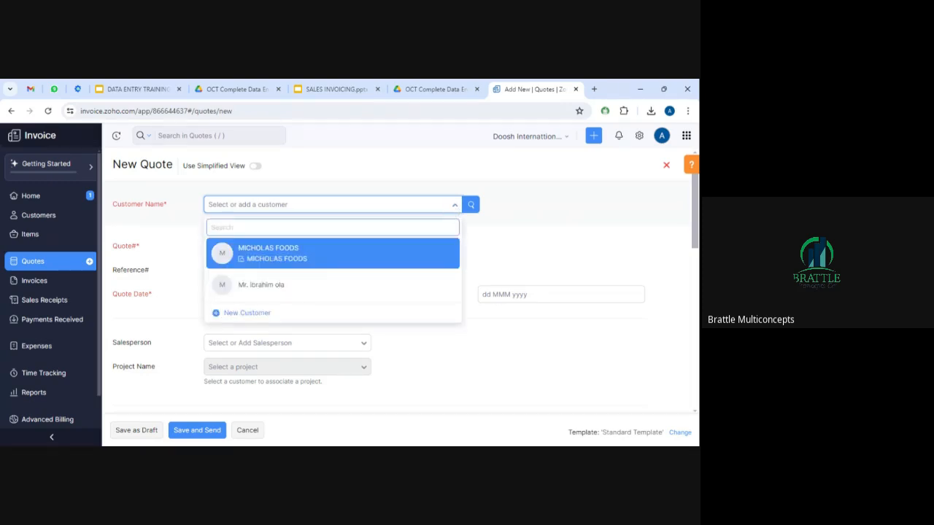
# Select MICHOLAS FOODS as the customer on quote QT-000001 and check the Project Name list.
pyautogui.click(319, 260)
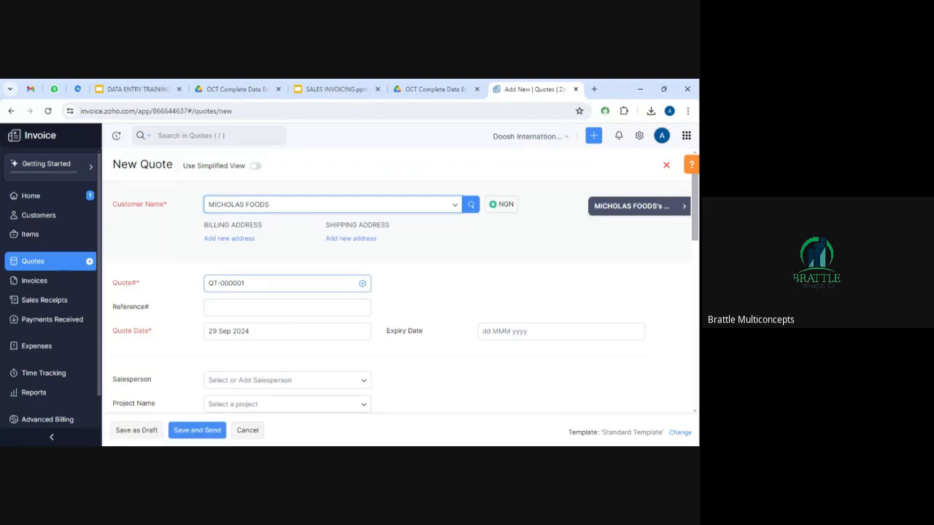
pyautogui.click(244, 283)
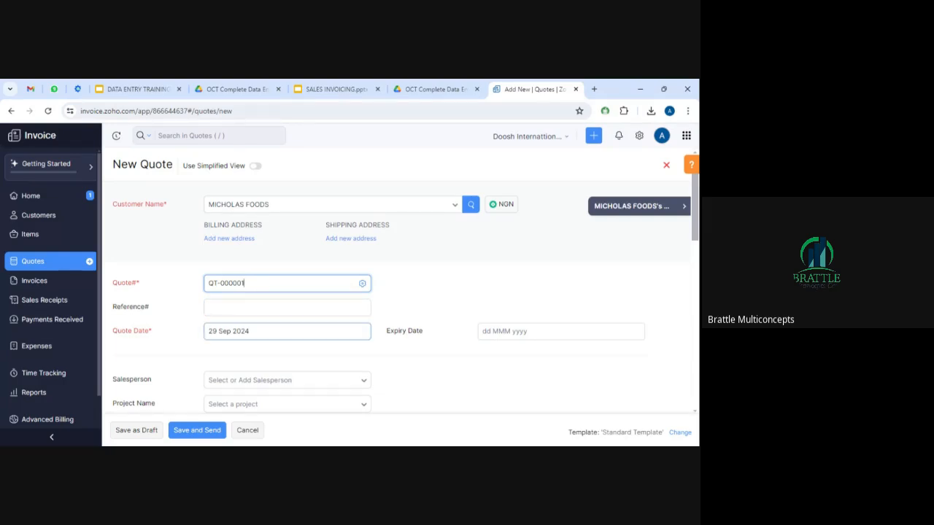
pyautogui.scroll(-3, 286, 331)
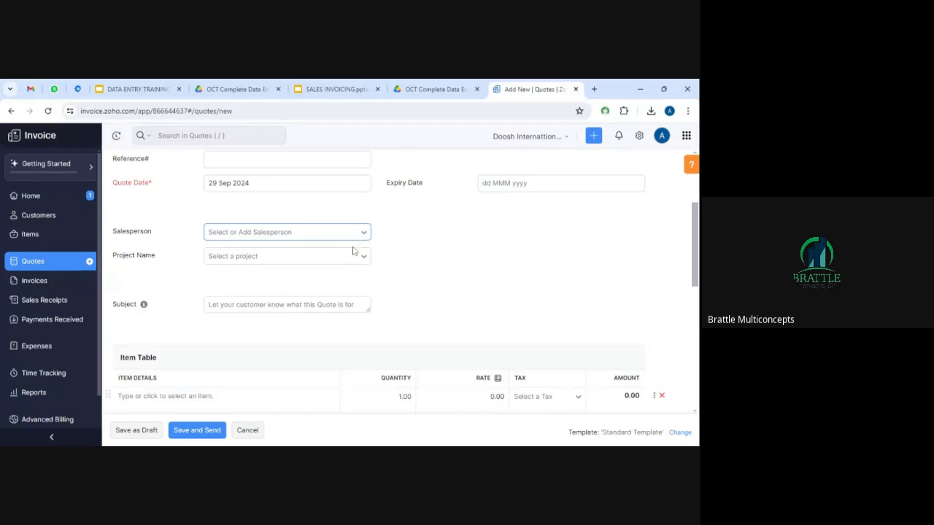
pyautogui.click(354, 255)
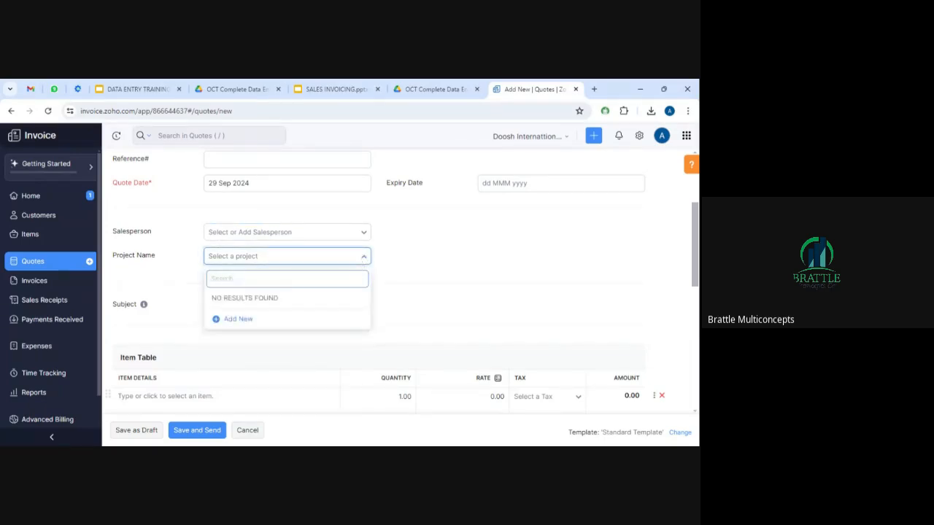
# Create a fixed-cost project '75th birthday' costing NGN 250000 and attach it to the quote.
pyautogui.click(237, 320)
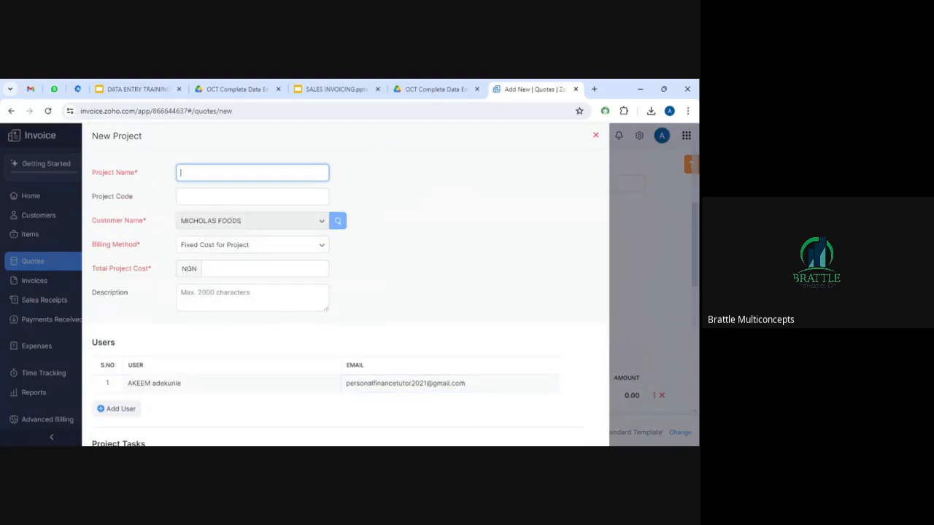
pyautogui.write('micho')
pyautogui.press('BackSpace')
pyautogui.press('BackSpace')
pyautogui.press('BackSpace')
pyautogui.write('75th birthda')
pyautogui.click(288, 267)
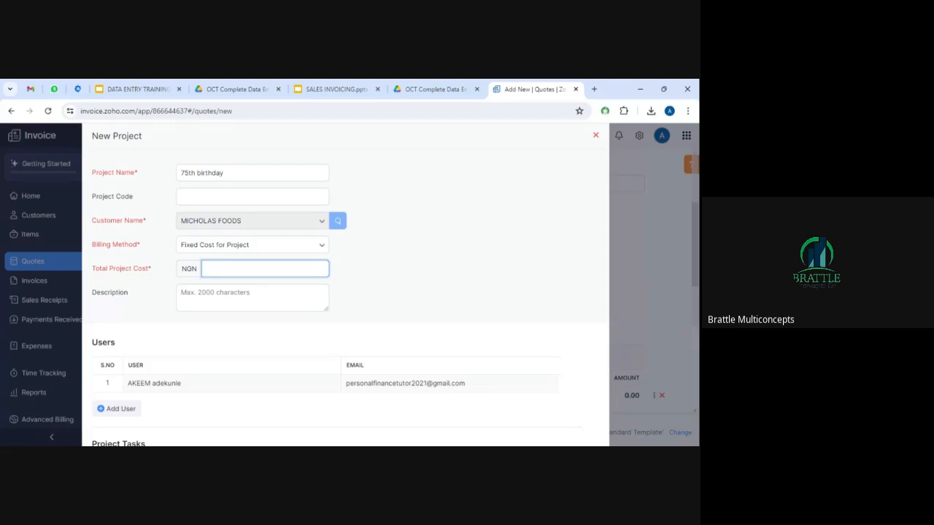
pyautogui.write('250000')
pyautogui.moveTo(512, 278); pyautogui.dragTo(514, 304)
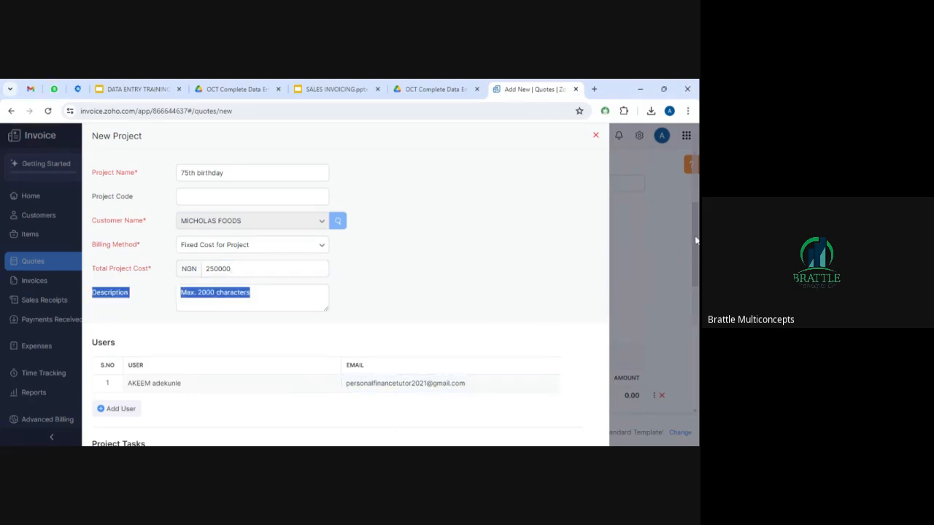
pyautogui.scroll(-5, 694, 249)
pyautogui.scroll(-1, 346, 410)
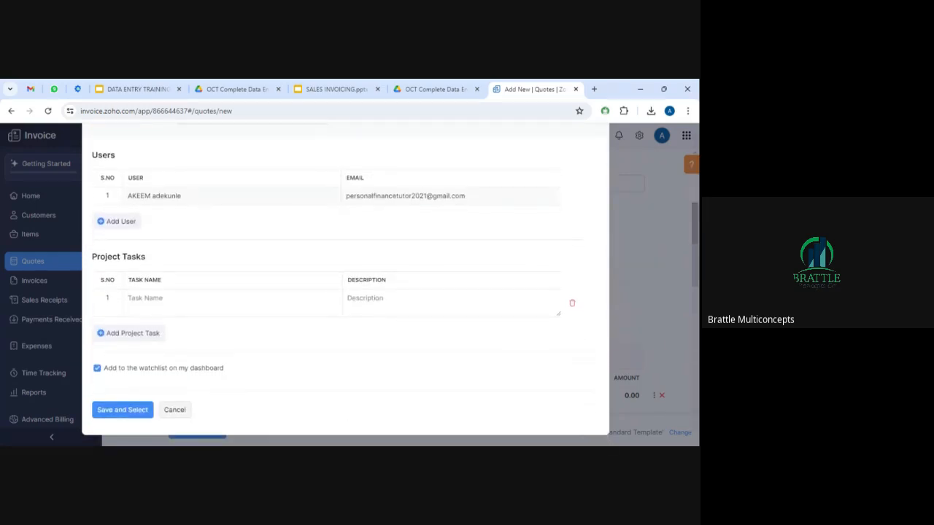
pyautogui.click(130, 412)
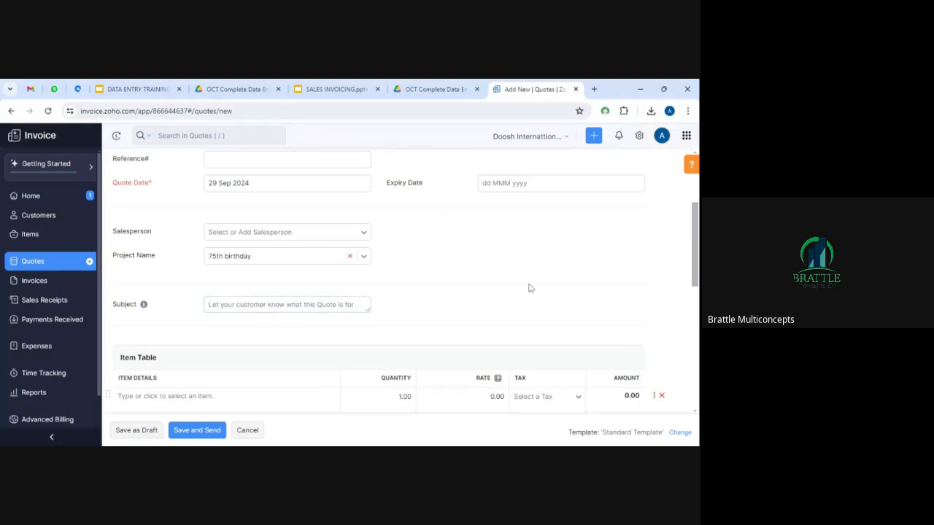
# Add Outdoor Cooking as the quote's first line item.
pyautogui.scroll(-3, 696, 235)
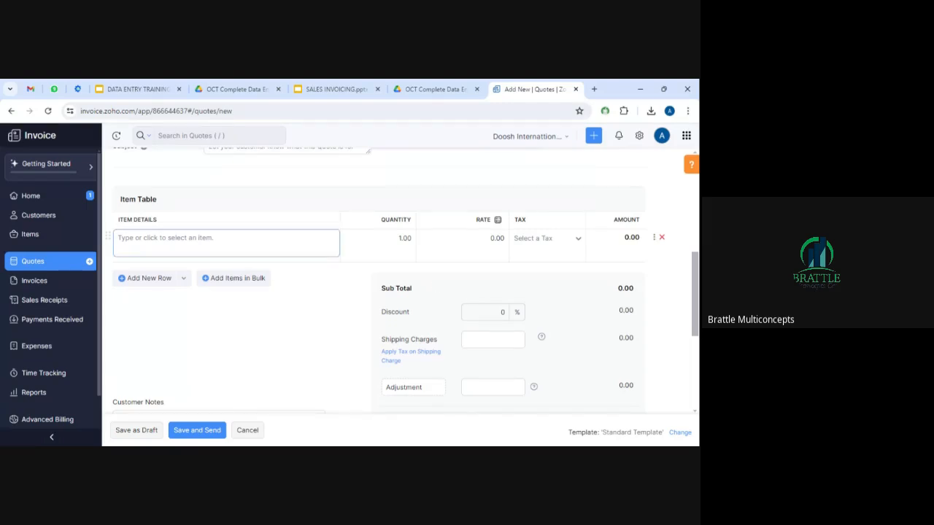
pyautogui.click(219, 241)
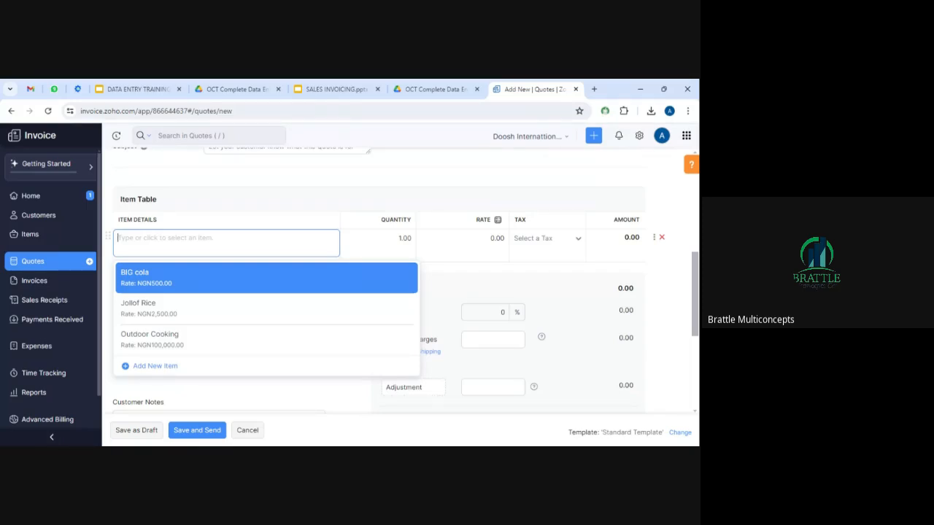
pyautogui.click(208, 349)
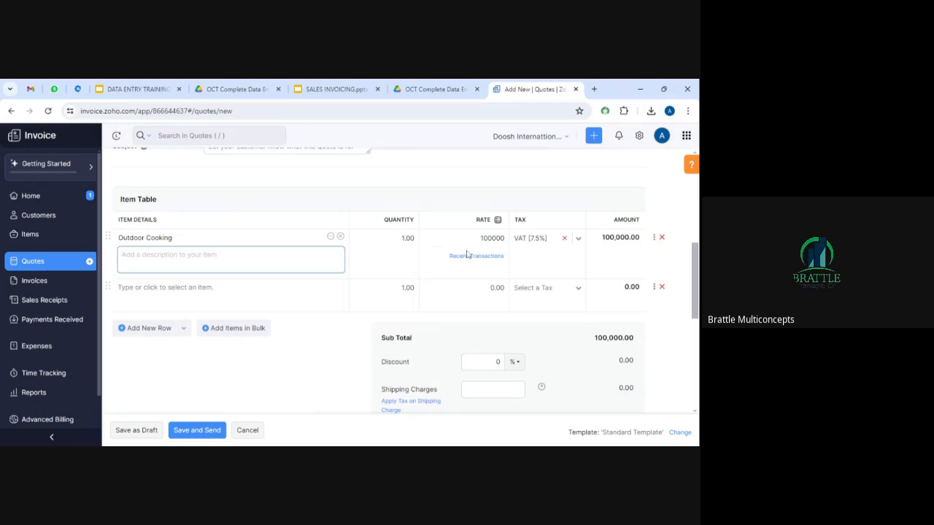
pyautogui.click(402, 237)
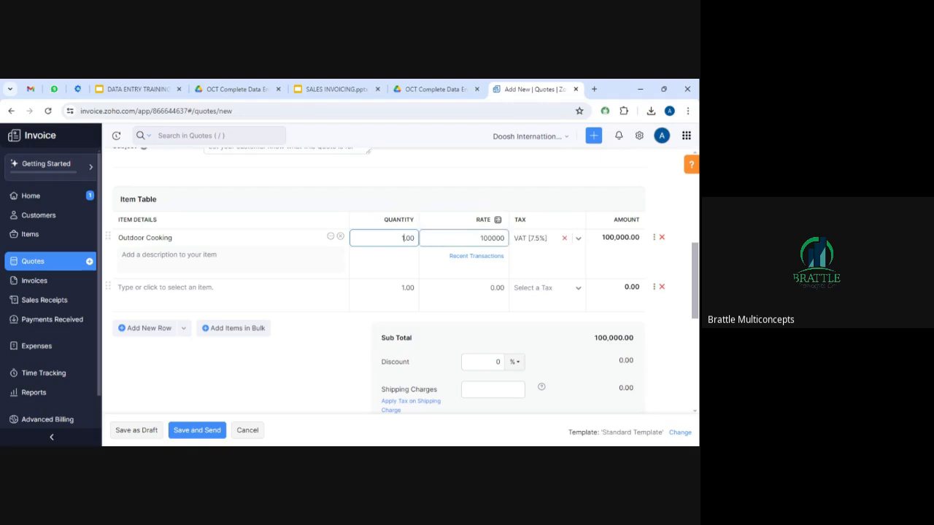
# Change the Outdoor Cooking rate to 500000 and reapply VAT [7.5%] to the line.
pyautogui.click(481, 237)
pyautogui.moveTo(487, 238); pyautogui.dragTo(480, 238)
pyautogui.press('BackSpace')
pyautogui.write('59')
pyautogui.press('BackSpace')
pyautogui.write('0')
pyautogui.press('Tab')
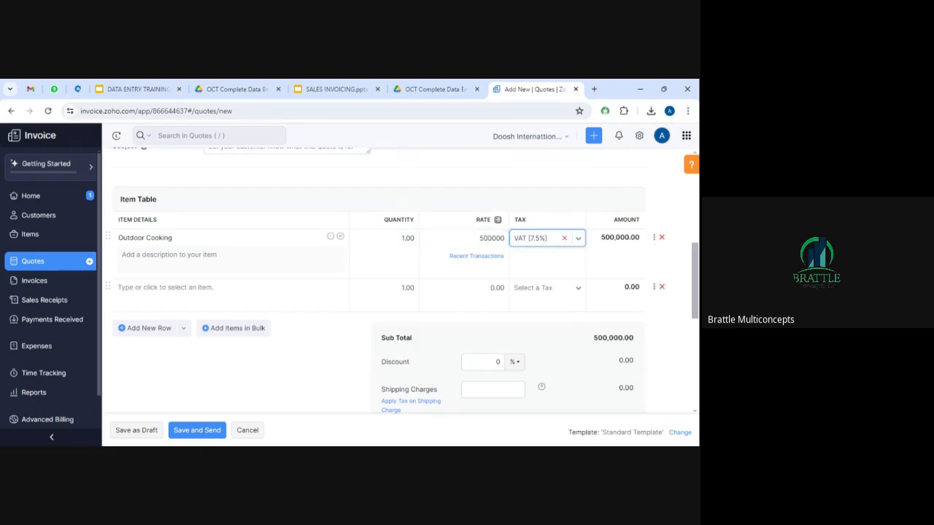
pyautogui.click(565, 238)
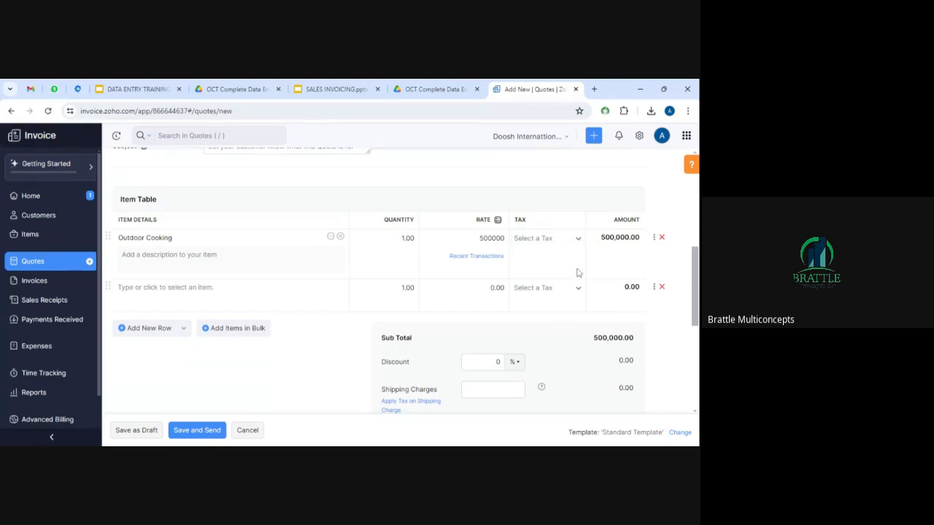
pyautogui.click(578, 241)
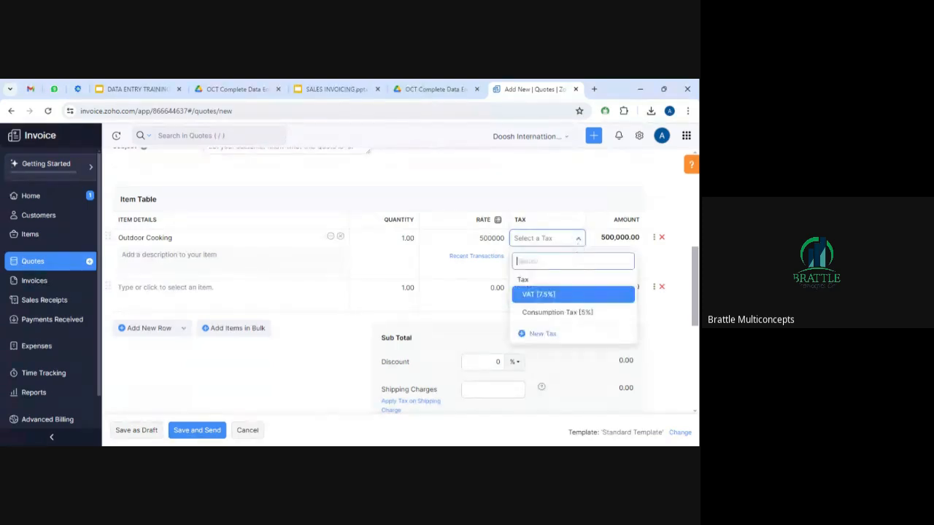
pyautogui.click(552, 295)
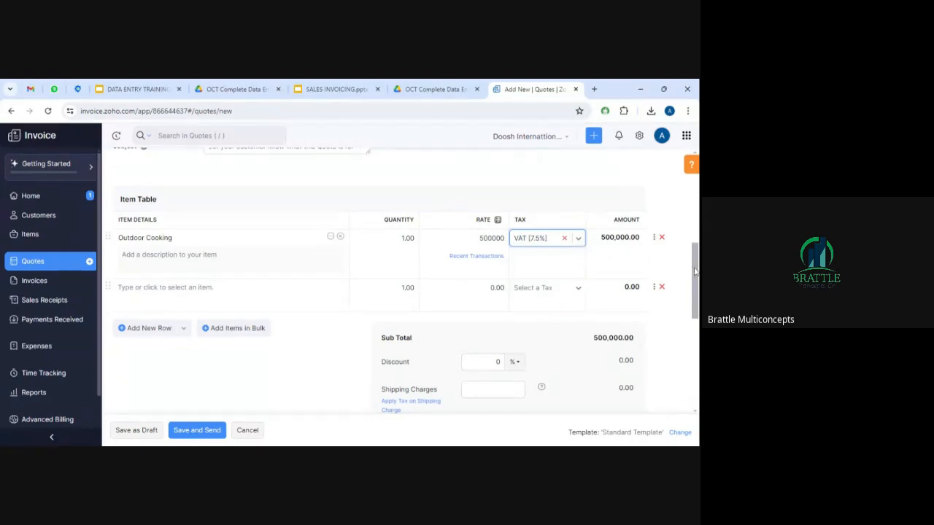
pyautogui.moveTo(696, 272); pyautogui.dragTo(697, 280)
# Add BIG cola as the second line with quantity 200, bringing the total to NGN 642,500.00.
pyautogui.click(324, 264)
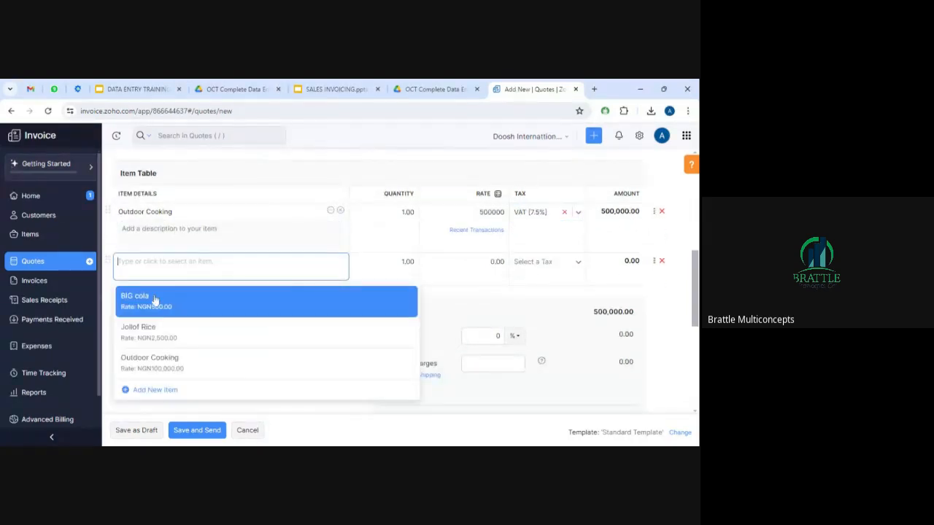
pyautogui.click(156, 306)
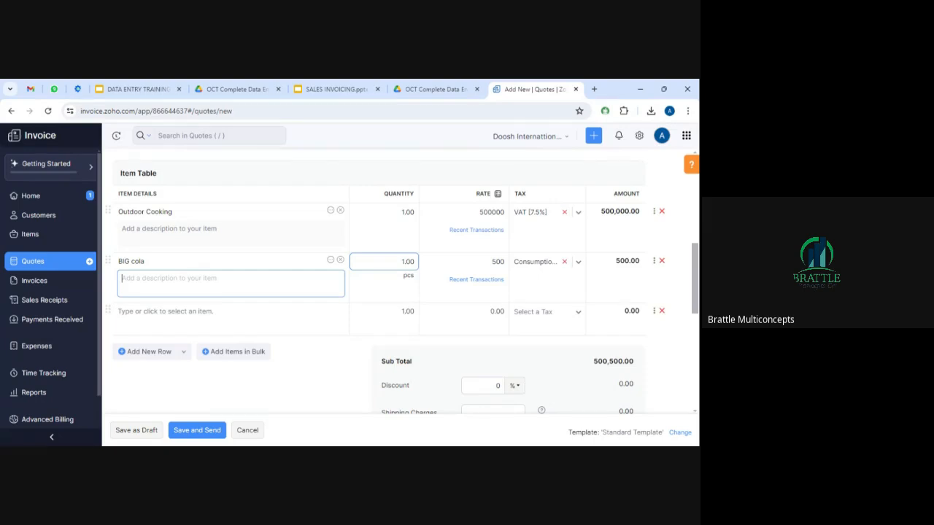
pyautogui.moveTo(405, 262); pyautogui.dragTo(401, 261)
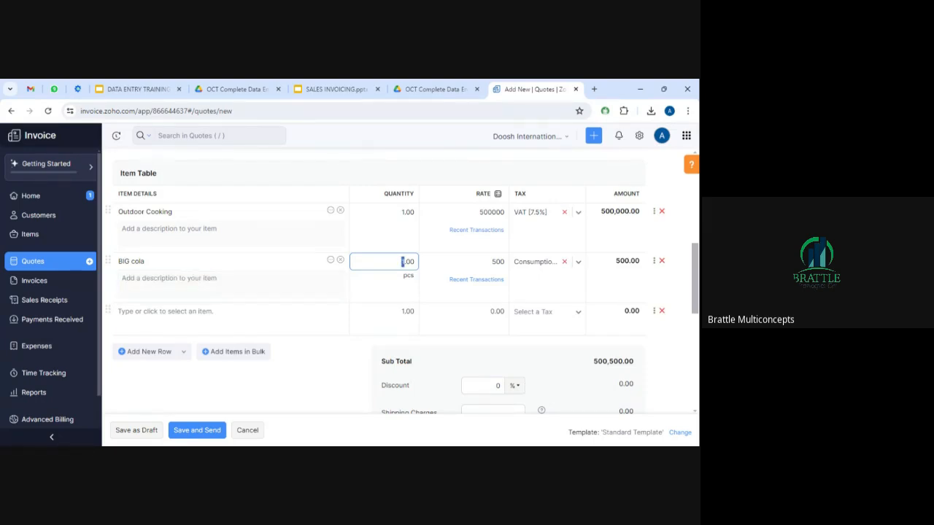
pyautogui.write('200')
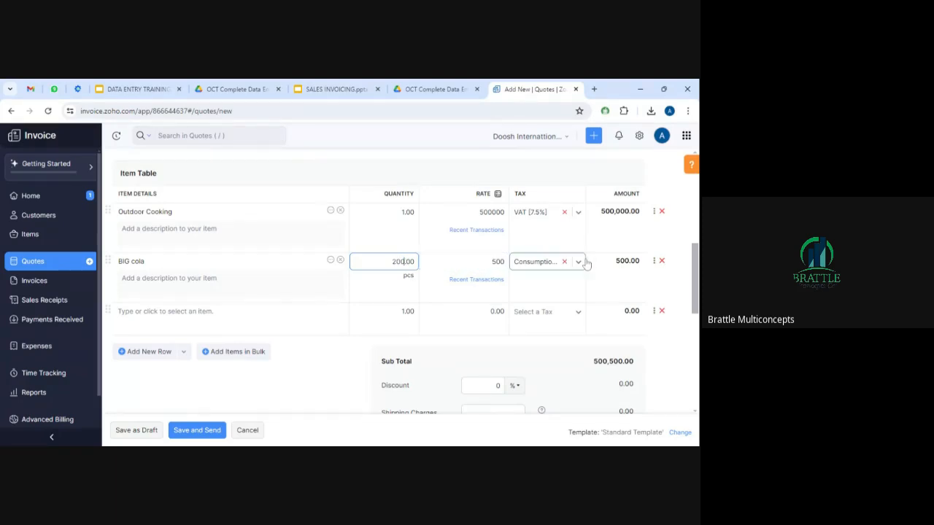
pyautogui.press('Tab')
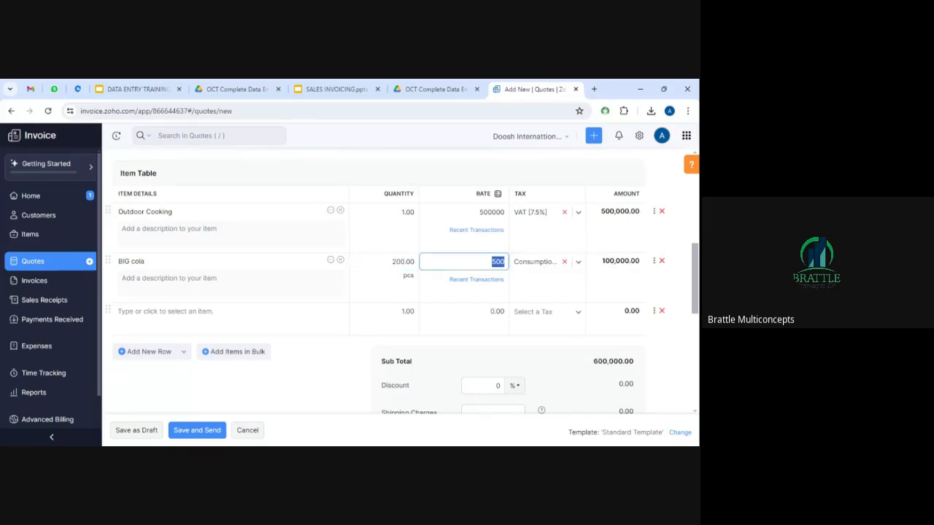
pyautogui.moveTo(694, 266); pyautogui.dragTo(694, 362)
pyautogui.click(321, 288)
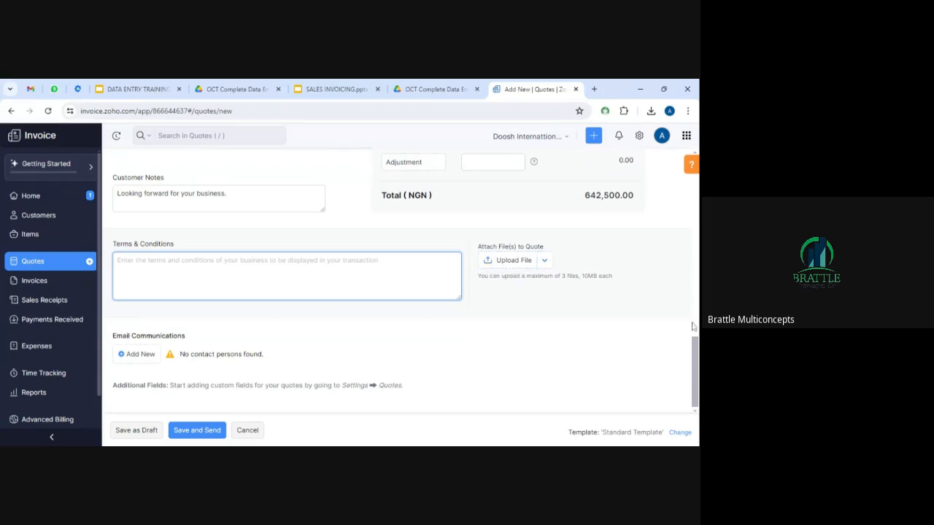
# Save quote QT-000001 as a draft and cancel the email form without sending.
pyautogui.click(200, 432)
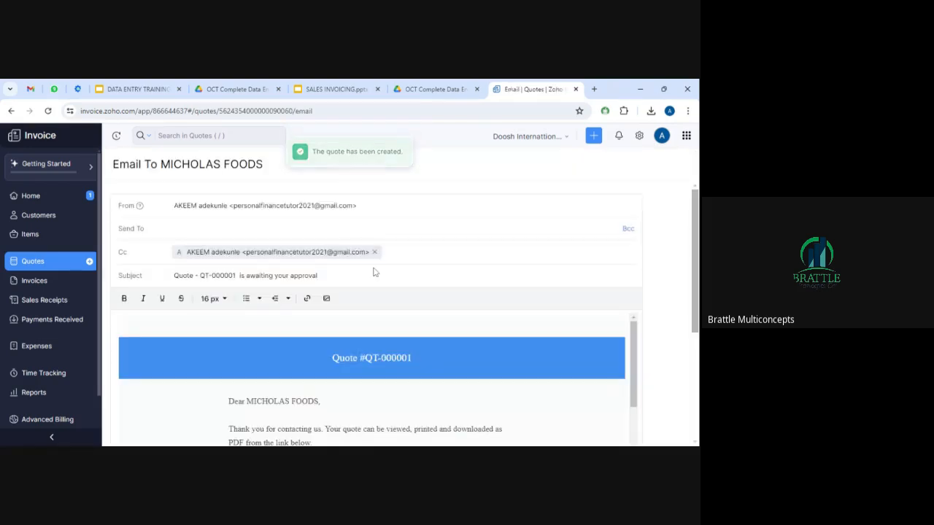
pyautogui.click(189, 232)
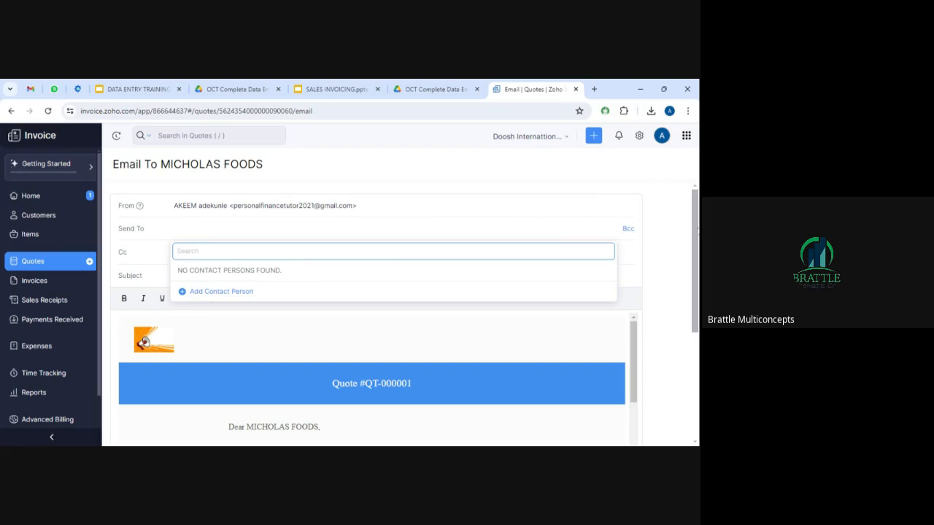
pyautogui.scroll(-3, 693, 228)
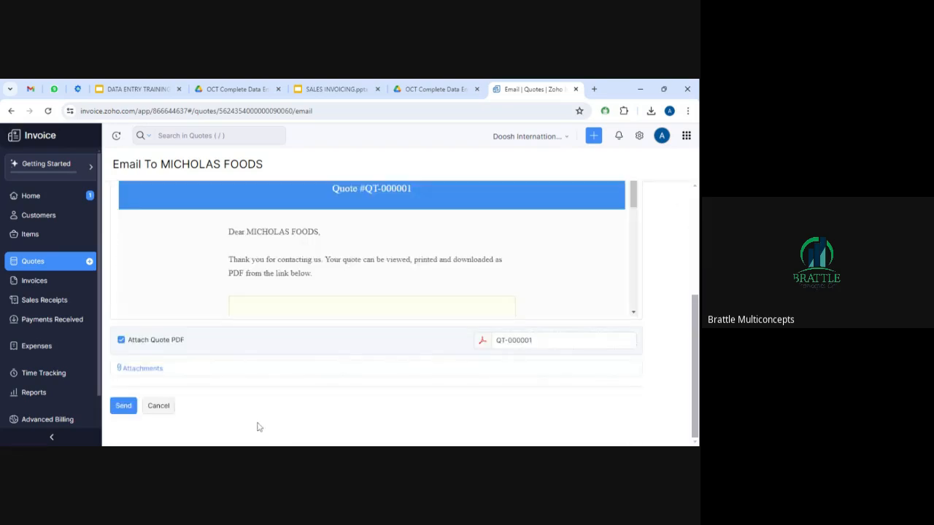
pyautogui.click(163, 407)
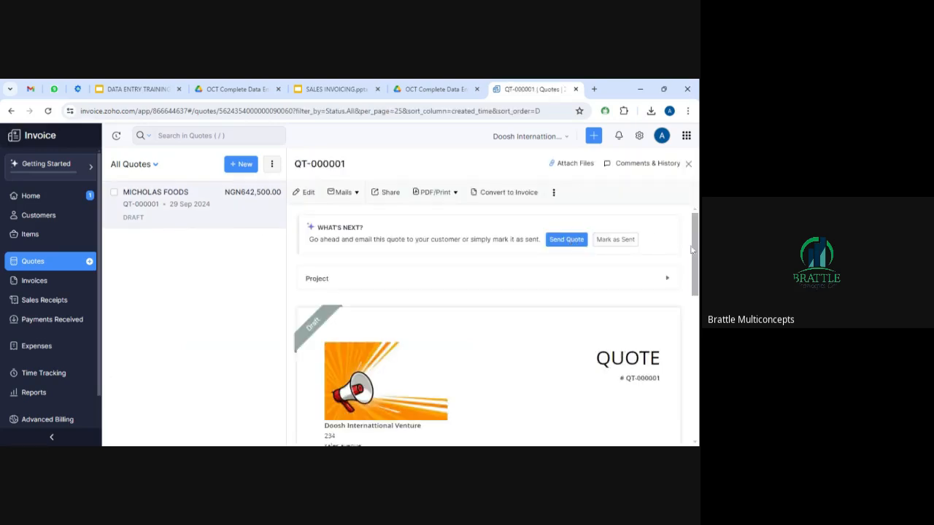
# Try to mark quote QT-000001 as sent; it still shows as a Draft.
pyautogui.moveTo(695, 249); pyautogui.dragTo(697, 240)
pyautogui.click(617, 241)
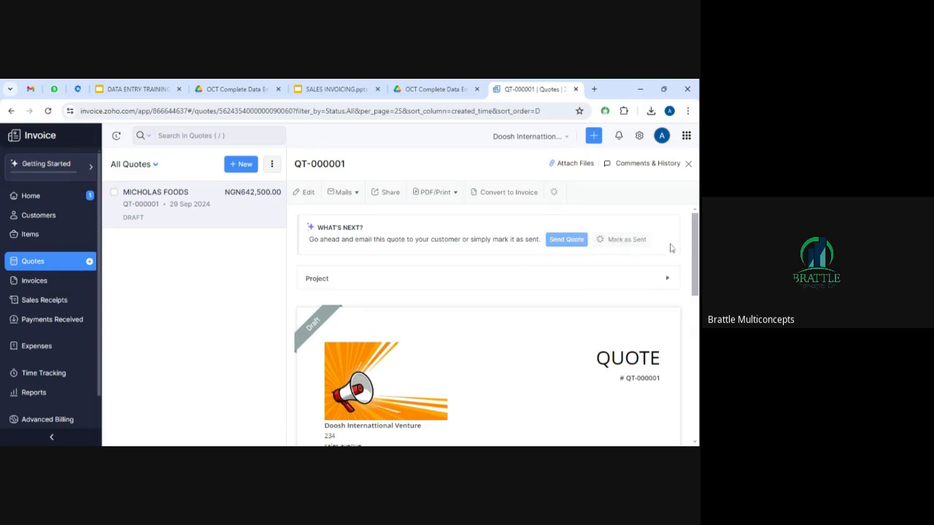
pyautogui.moveTo(326, 328)
# Review the quote preview, then move to the Invoices section.
pyautogui.moveTo(695, 252)
pyautogui.mouseDown()
pyautogui.moveTo(695, 277)
pyautogui.moveTo(695, 255)
pyautogui.mouseUp()
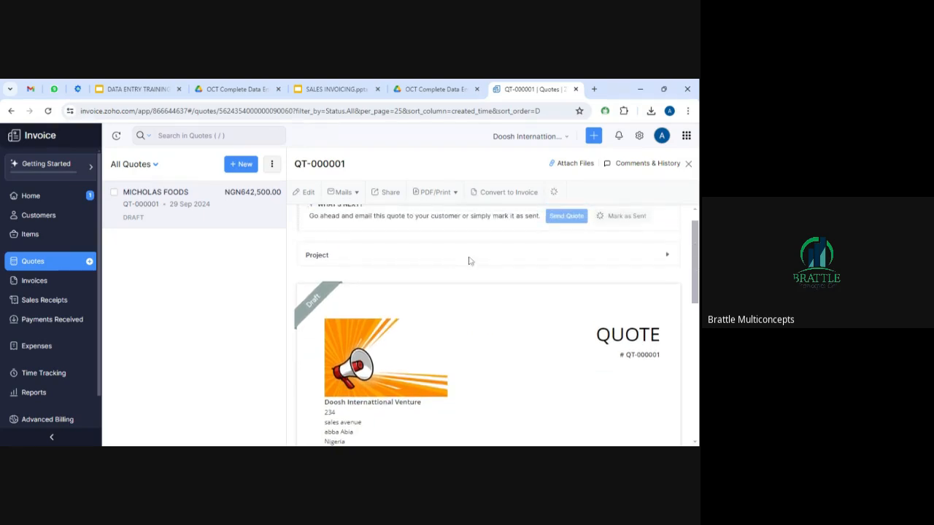
pyautogui.moveTo(695, 246)
pyautogui.mouseDown()
pyautogui.moveTo(696, 258)
pyautogui.moveTo(697, 237)
pyautogui.mouseUp()
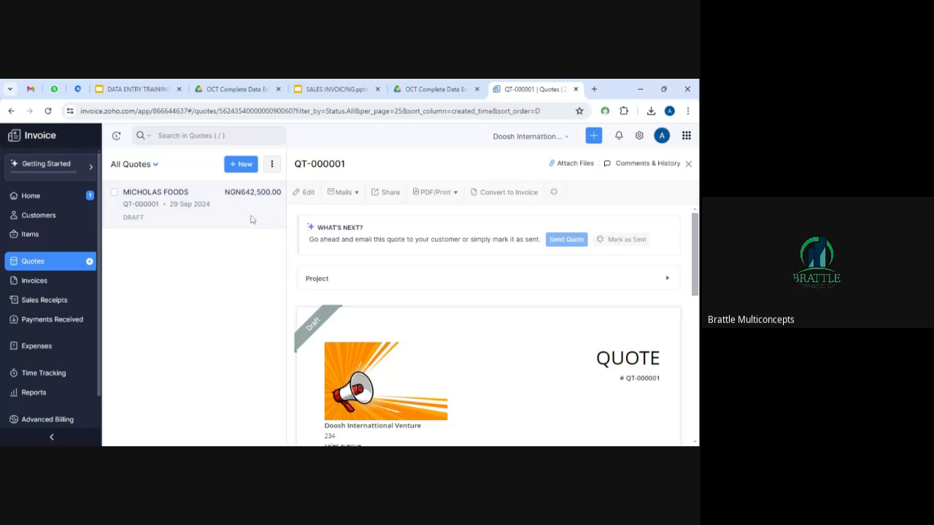
pyautogui.click(35, 283)
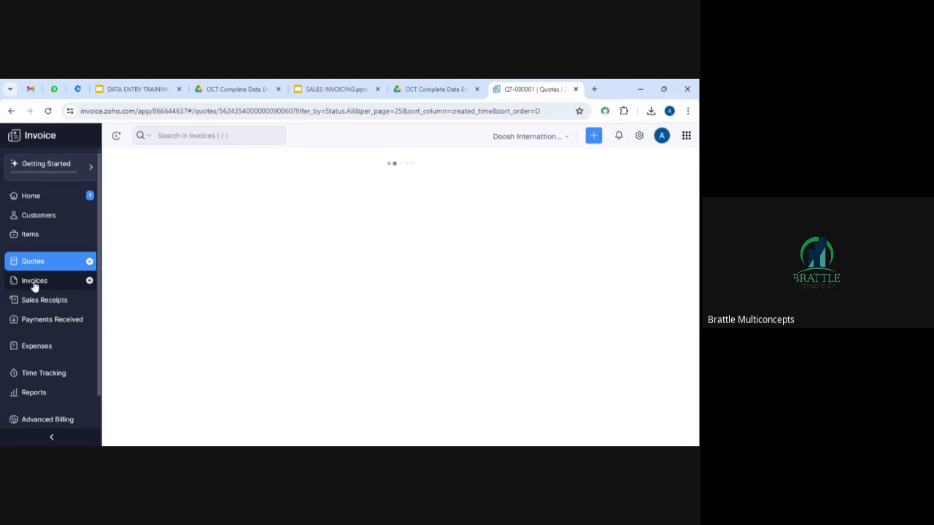
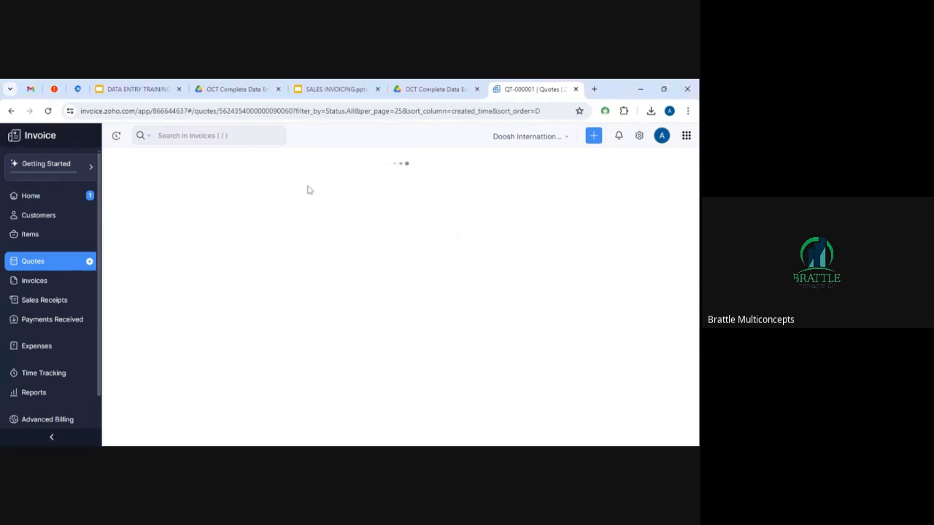
# Reload the page, mark quote QT-000001 as sent, then view the All Invoices list.
pyautogui.click(49, 111)
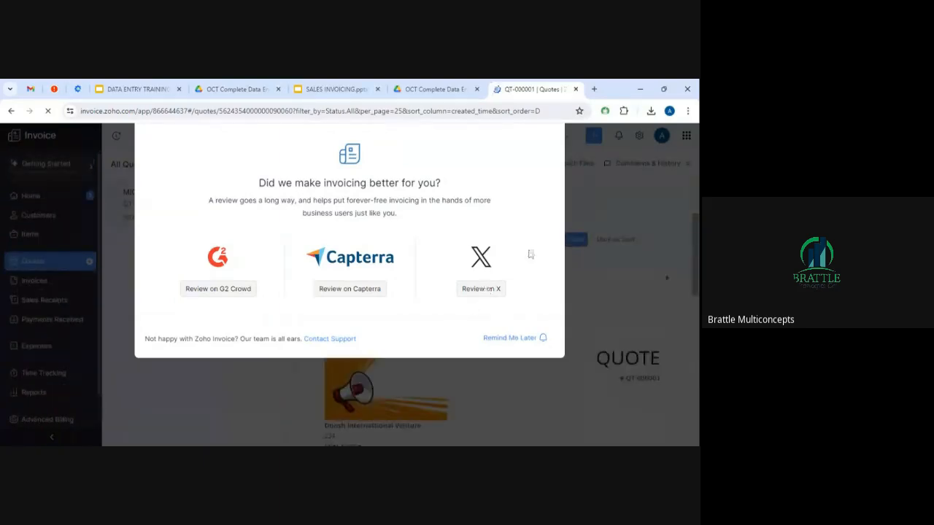
pyautogui.click(513, 338)
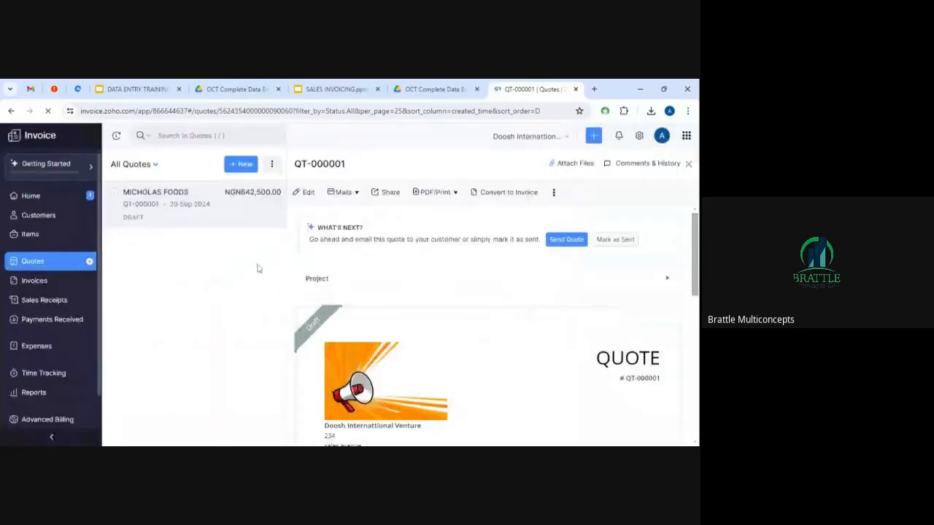
pyautogui.click(617, 242)
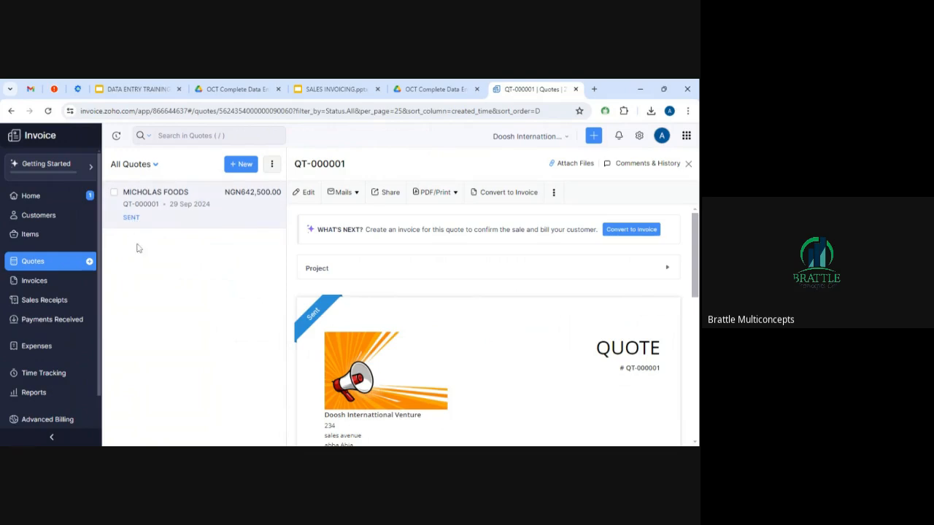
pyautogui.click(40, 283)
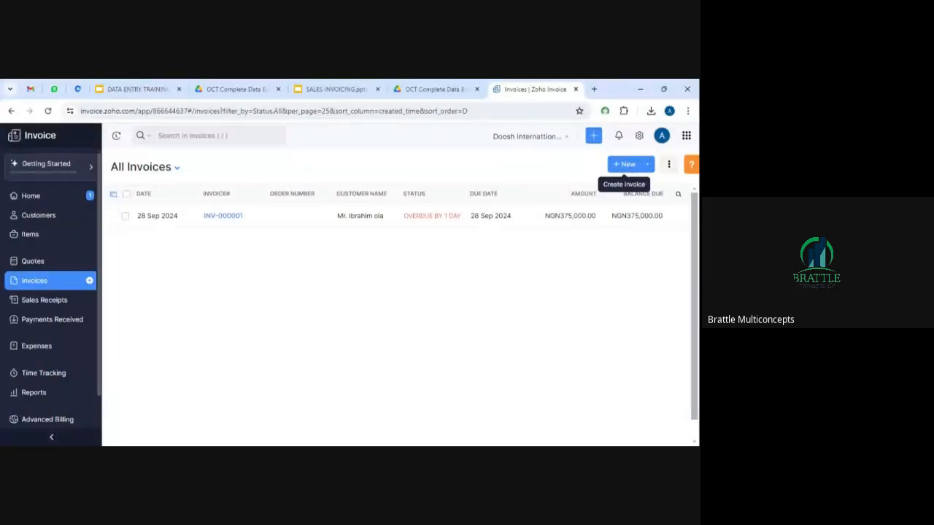
# Start a new invoice for MICHOLAS FOODS, then discard it and go back to Quotes.
pyautogui.click(626, 165)
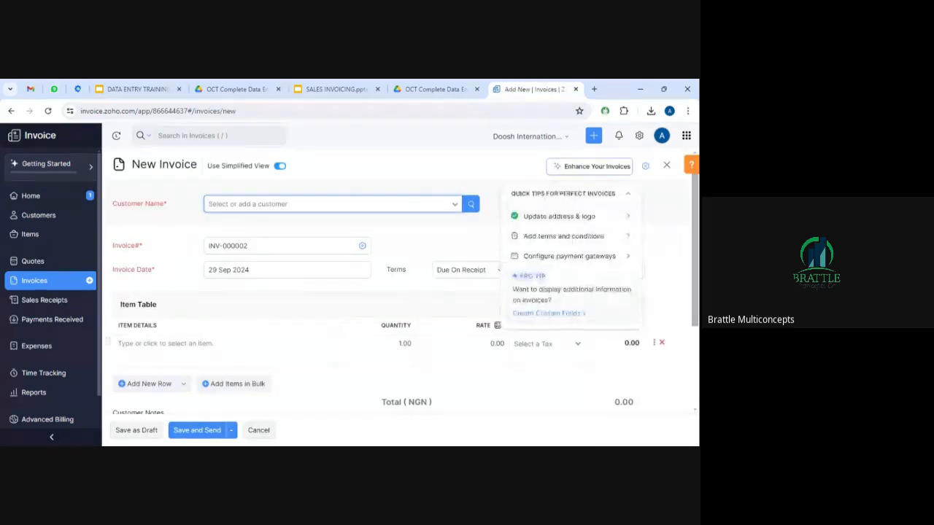
pyautogui.click(359, 206)
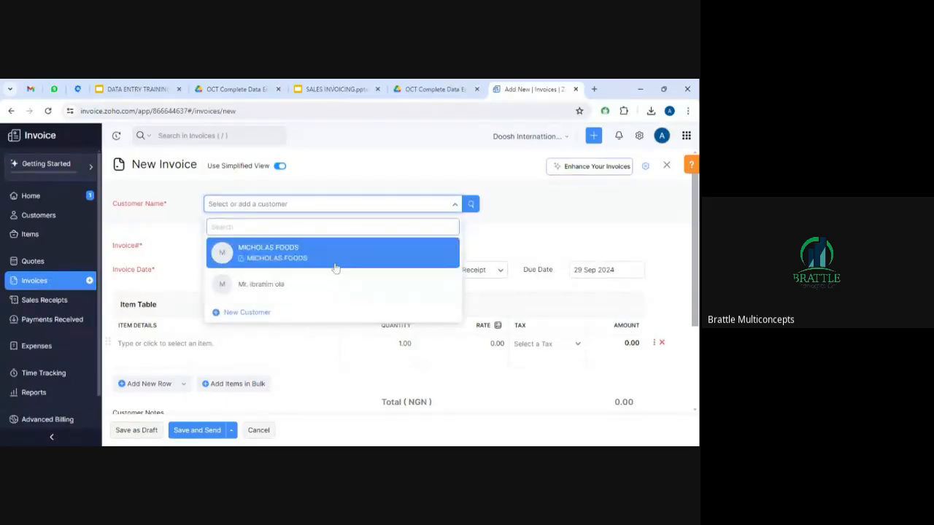
pyautogui.click(316, 259)
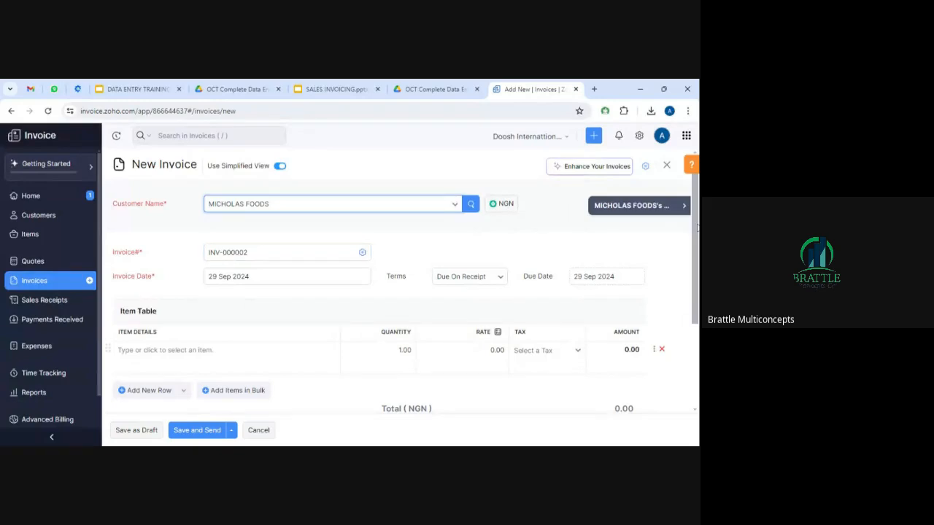
pyautogui.scroll(-1, 697, 230)
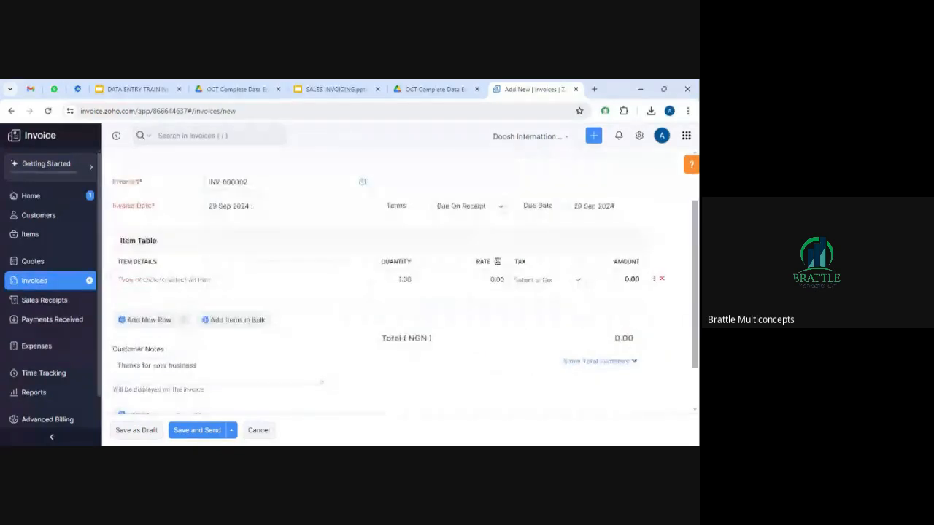
pyautogui.scroll(1, 302, 292)
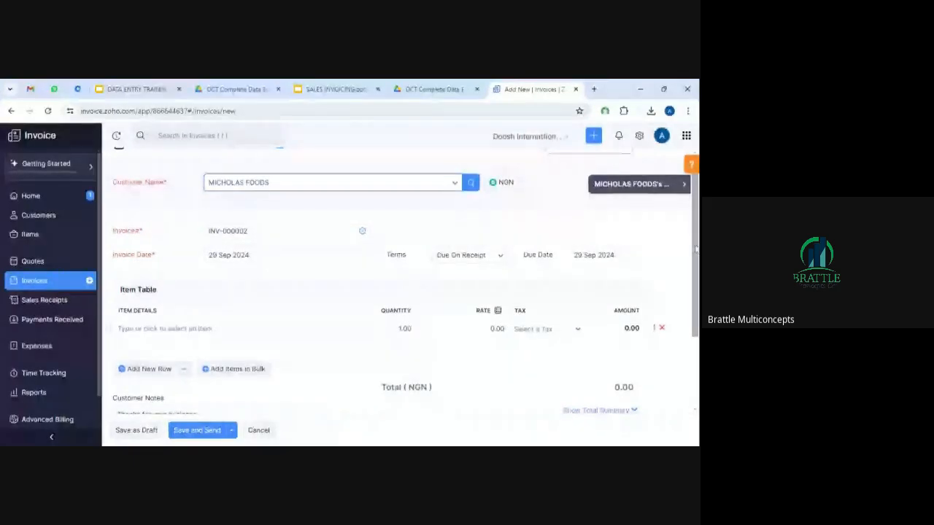
pyautogui.scroll(-1, 695, 249)
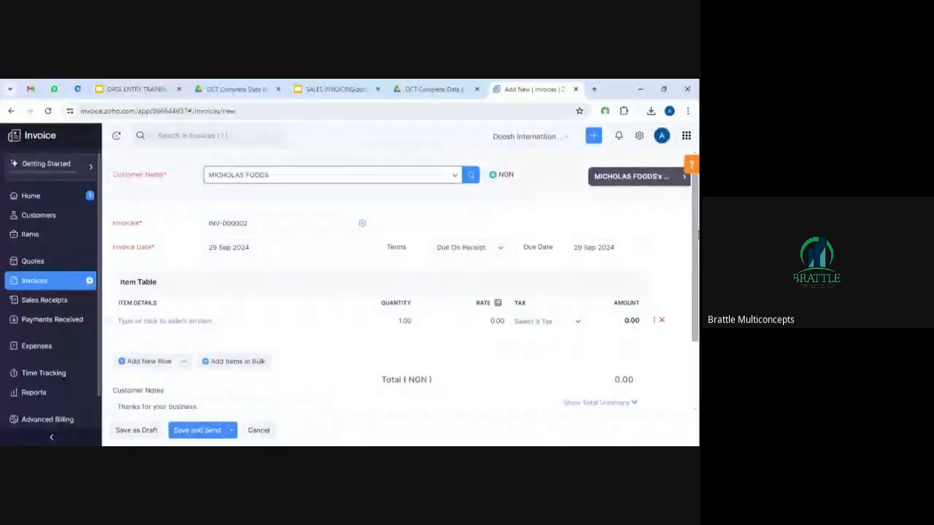
pyautogui.click(33, 261)
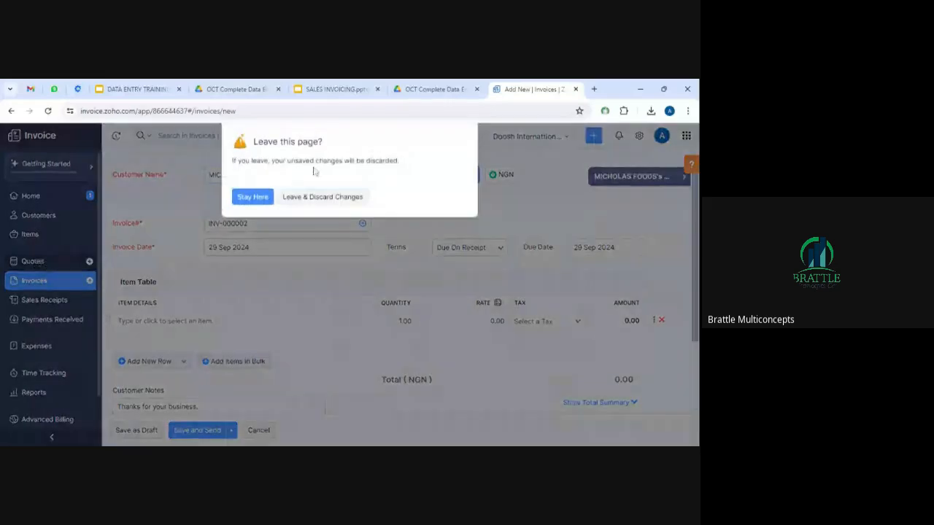
pyautogui.click(319, 197)
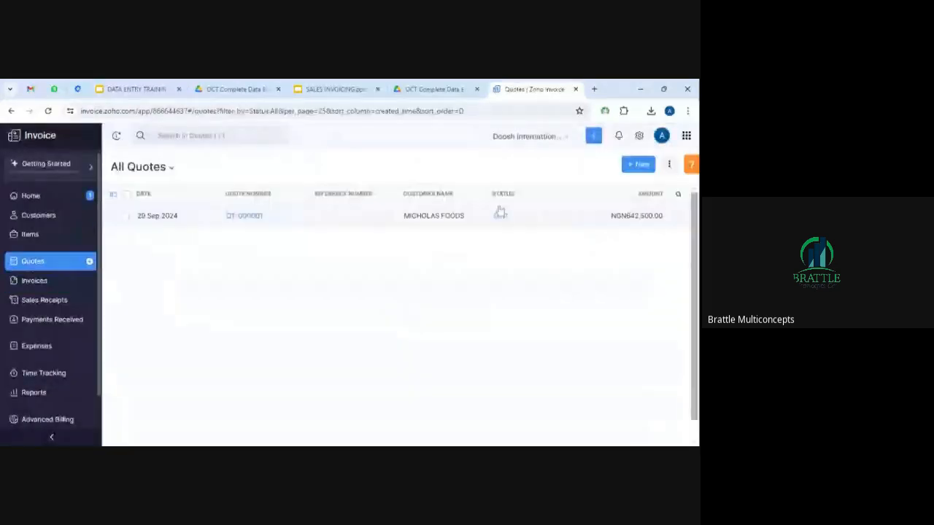
# Convert quote QT-000001 into invoice INV-000002, keeping the retained fields.
pyautogui.click(314, 213)
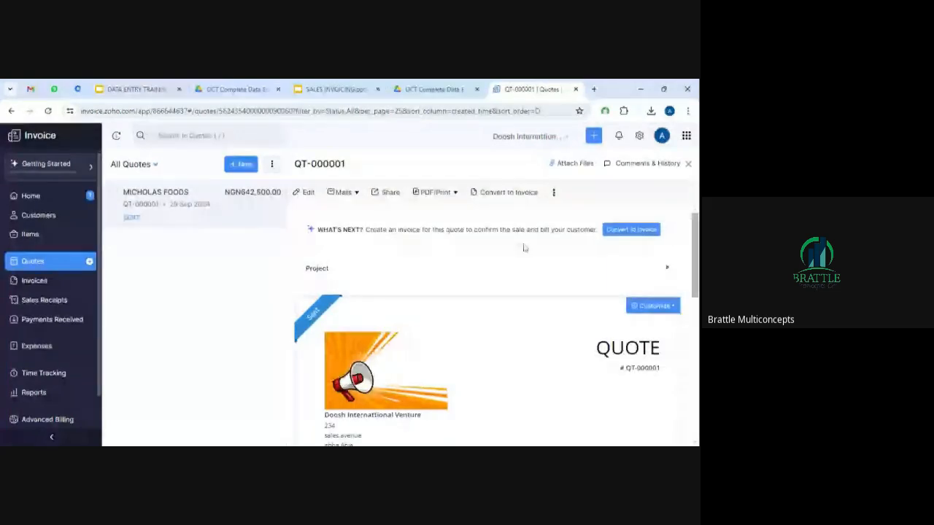
pyautogui.click(511, 194)
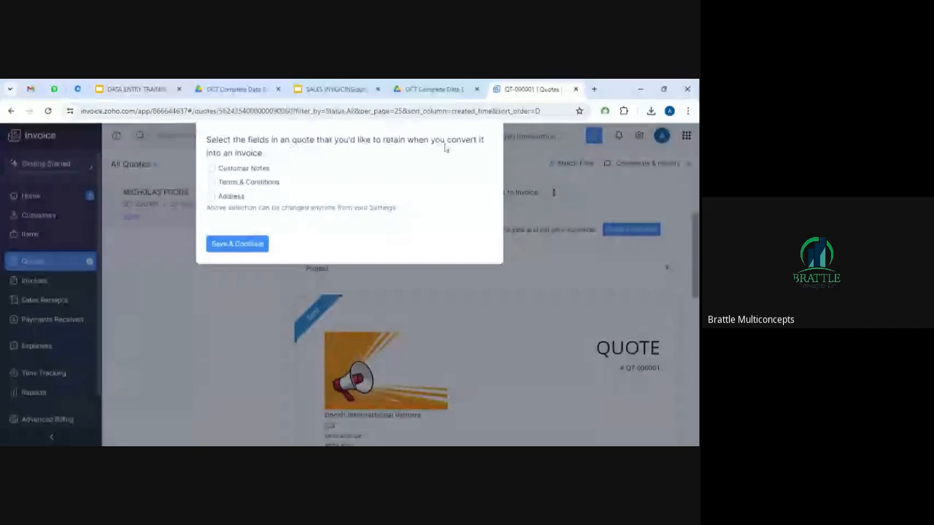
pyautogui.click(237, 244)
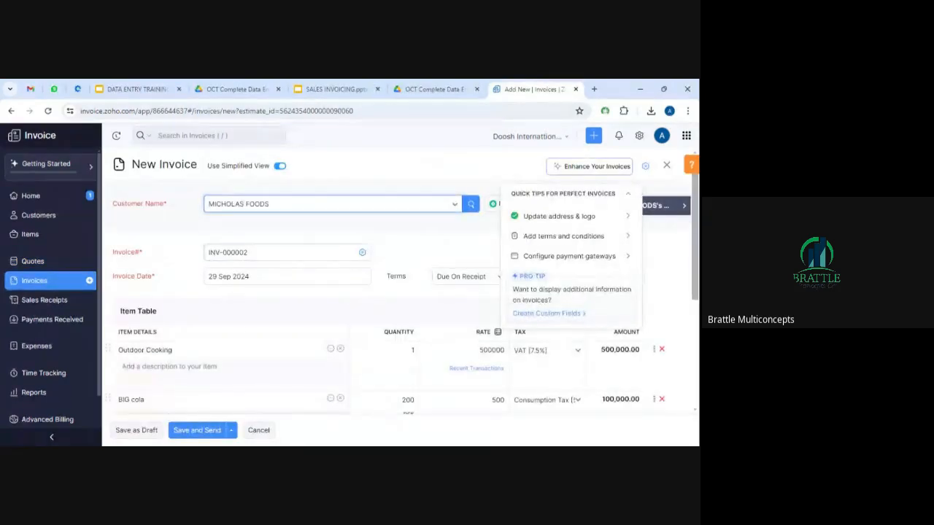
# Set rates to 450000 (Outdoor Cooking) and 490 (BIG cola), saving the NGN586,650.00 draft.
pyautogui.moveTo(698, 212); pyautogui.dragTo(698, 242)
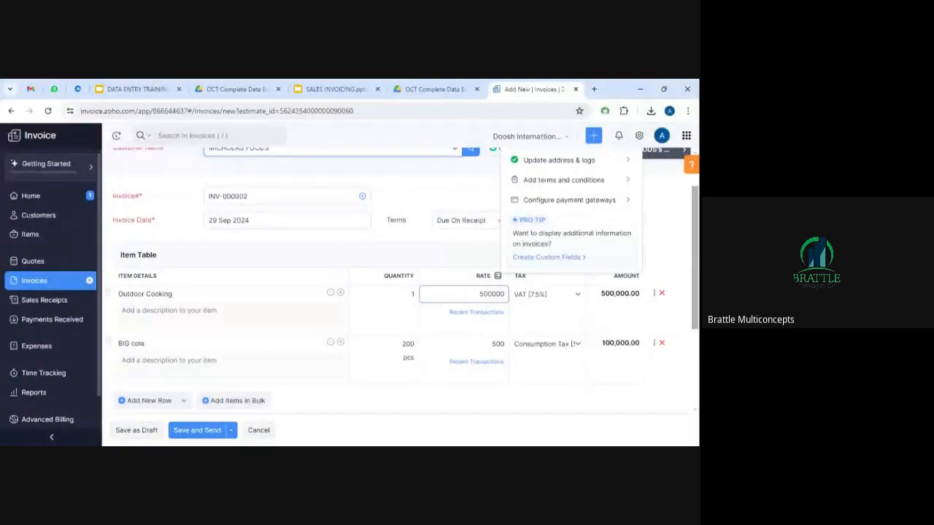
pyautogui.click(481, 293)
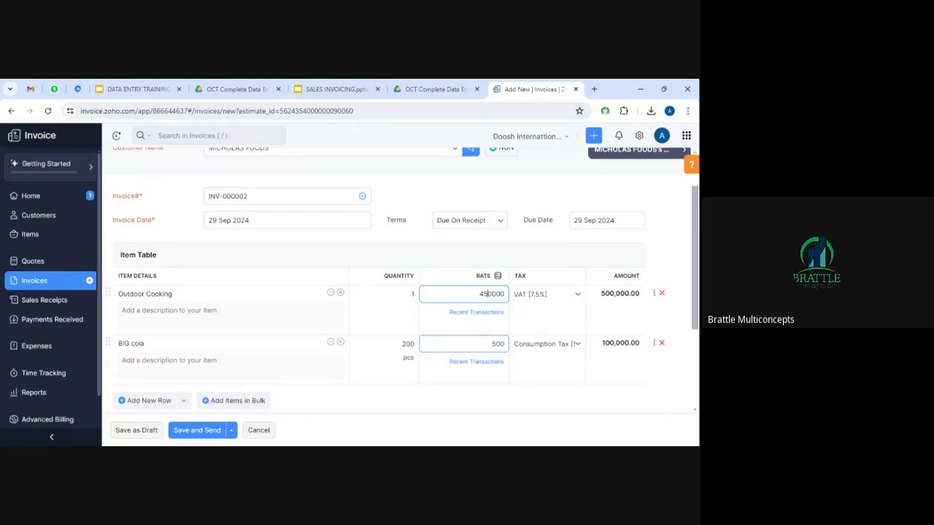
pyautogui.click(493, 343)
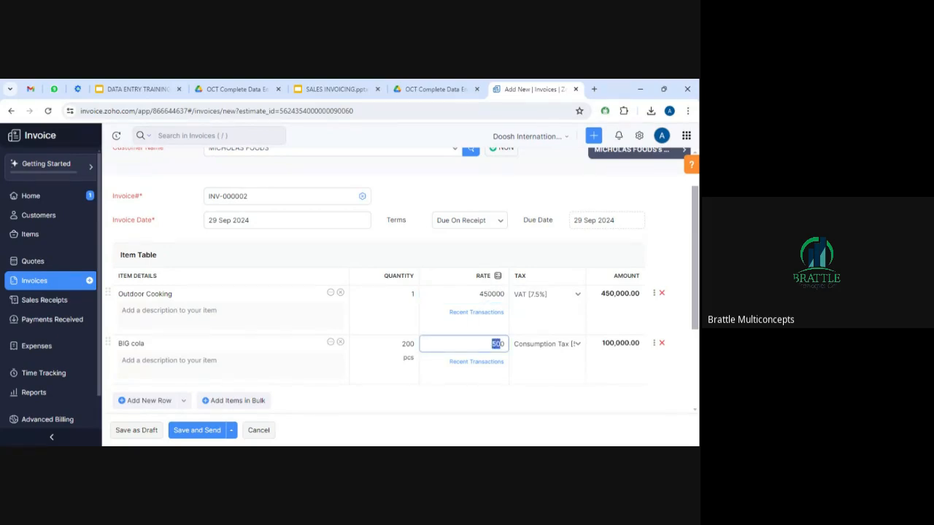
pyautogui.write('490')
pyautogui.click(468, 399)
pyautogui.scroll(-1, 697, 276)
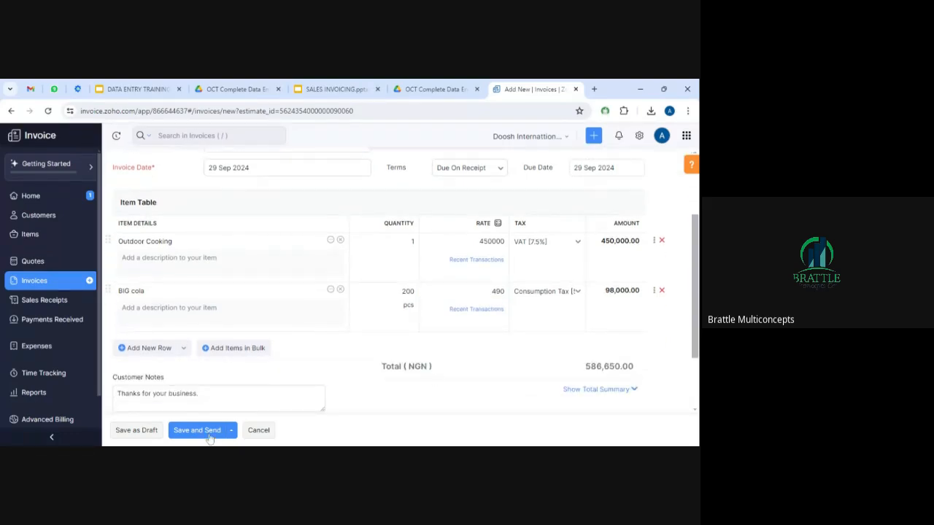
pyautogui.click(138, 432)
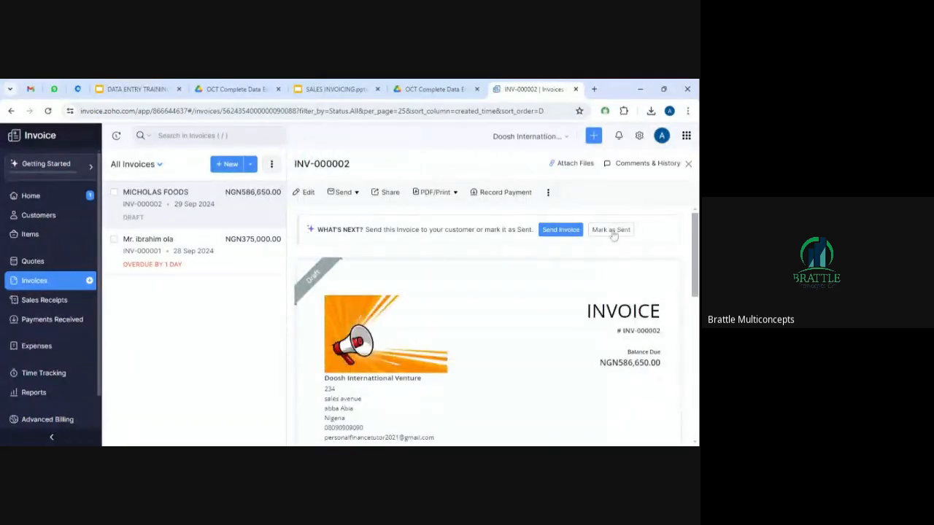
# Mark INV-000002 as sent, then start blank invoice INV-000003 dated 29 Sep 2024.
pyautogui.click(614, 230)
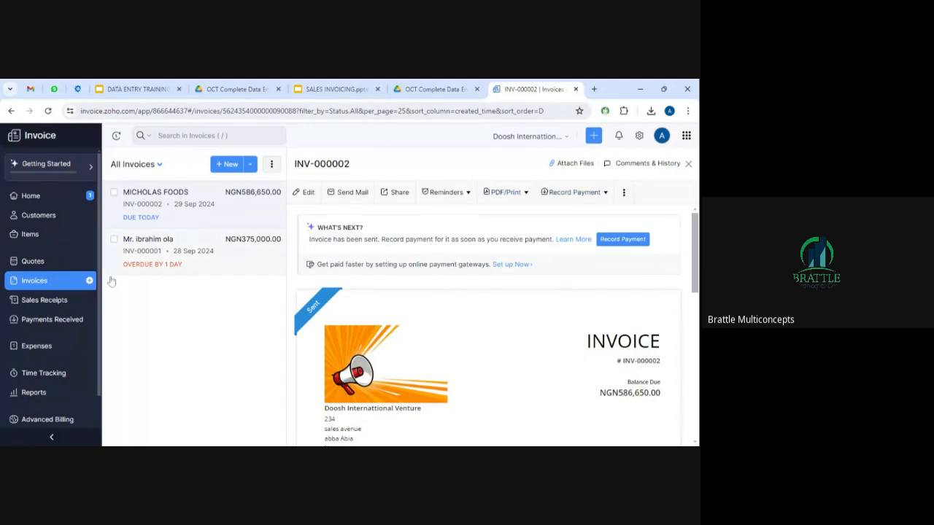
pyautogui.click(42, 285)
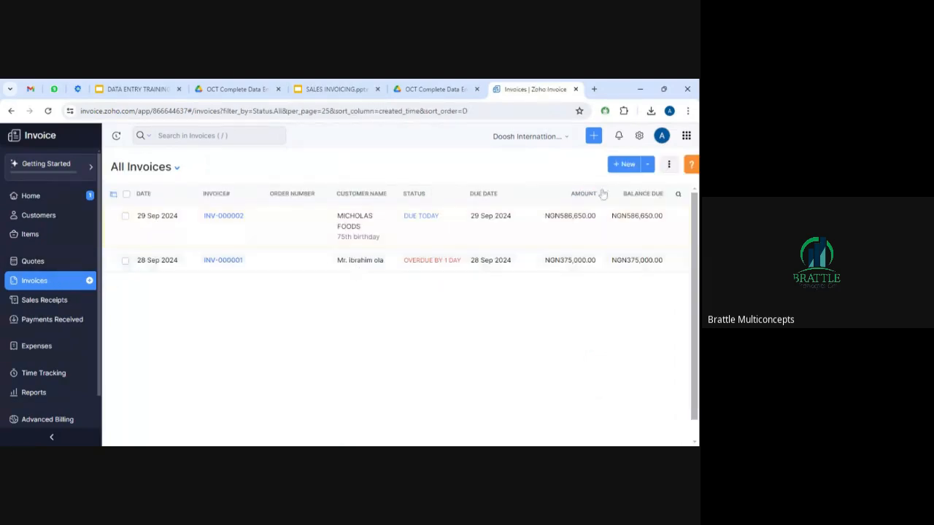
pyautogui.click(630, 164)
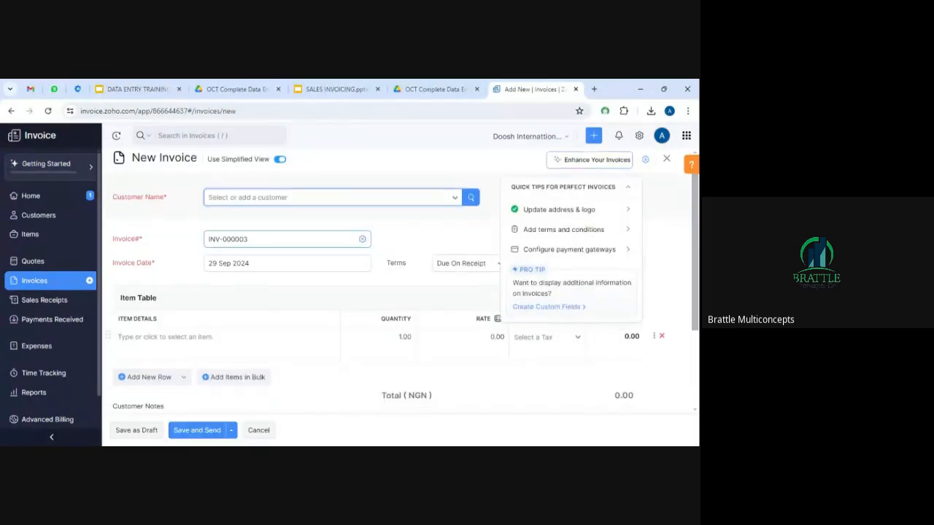
# Choose the other existing customer for INV-000003, keeping Due On Receipt terms.
pyautogui.click(357, 200)
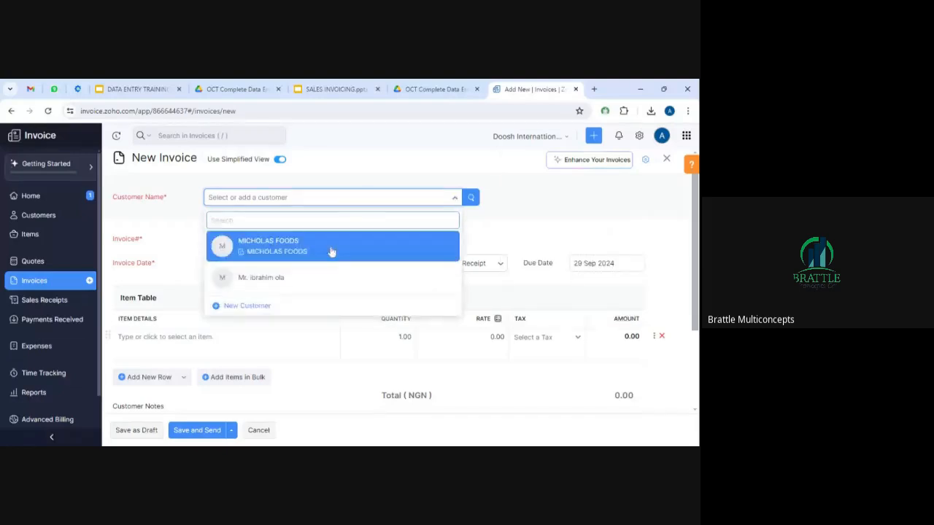
pyautogui.click(304, 277)
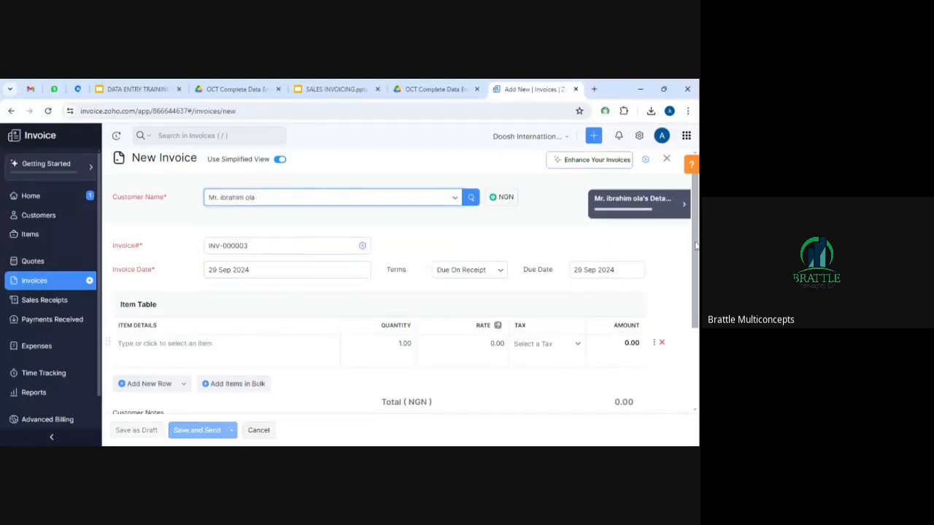
pyautogui.scroll(-1, 275, 195)
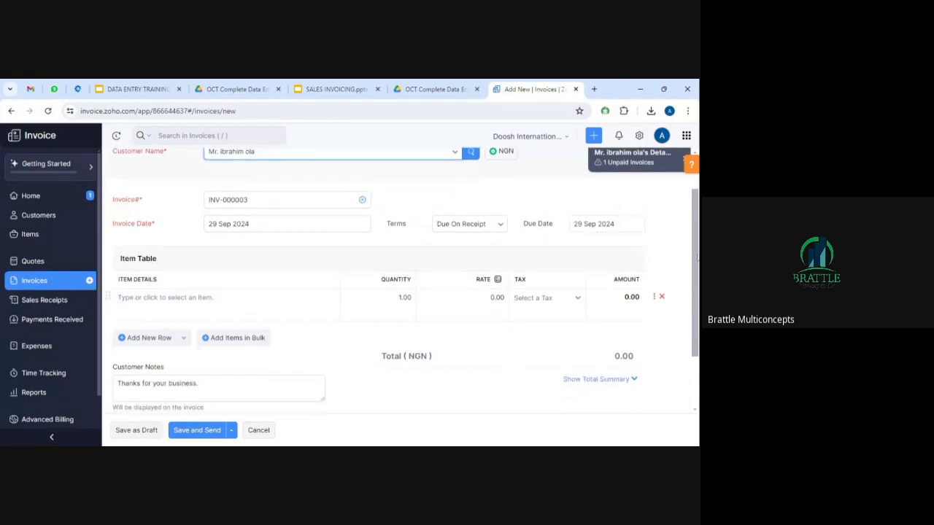
pyautogui.click(500, 226)
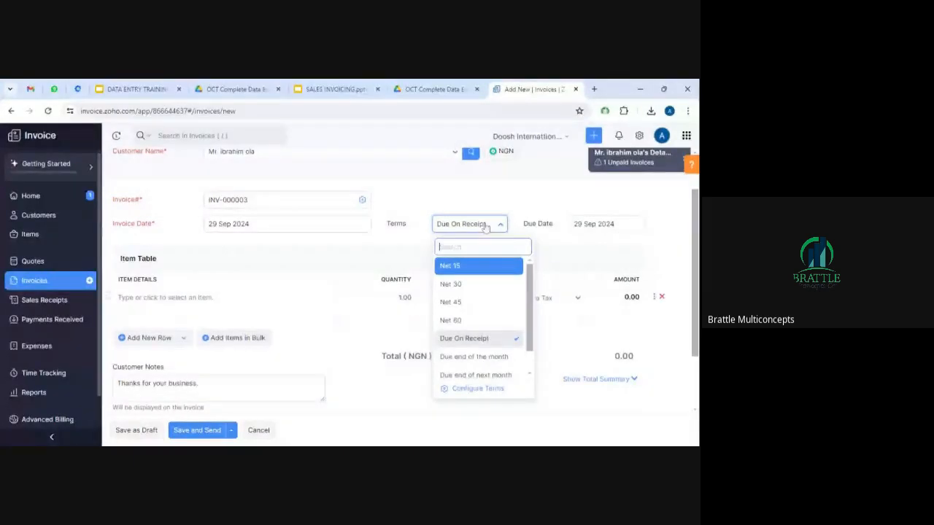
pyautogui.click(485, 228)
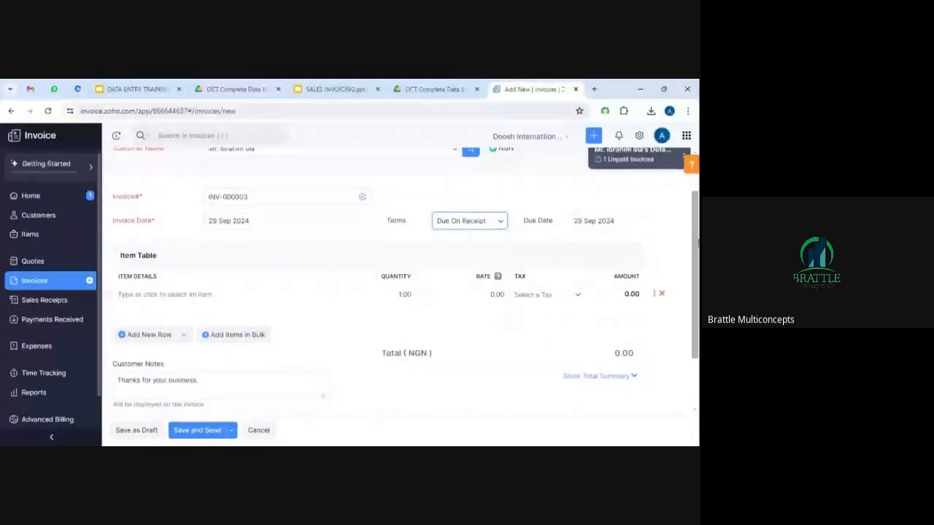
pyautogui.scroll(-1, 366, 298)
# Add 10 plates of Jollof Rice at 2500 and save the NGN26,250.00 invoice as draft.
pyautogui.click(242, 264)
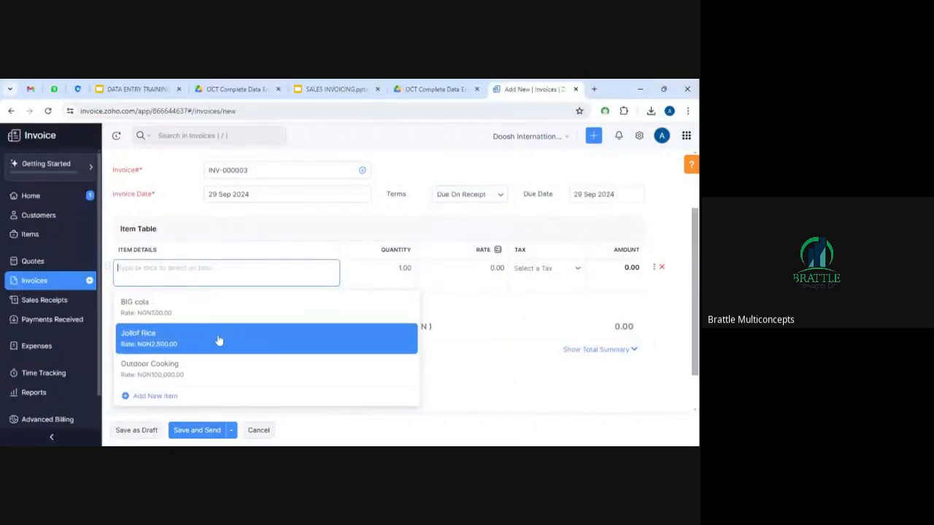
pyautogui.click(217, 342)
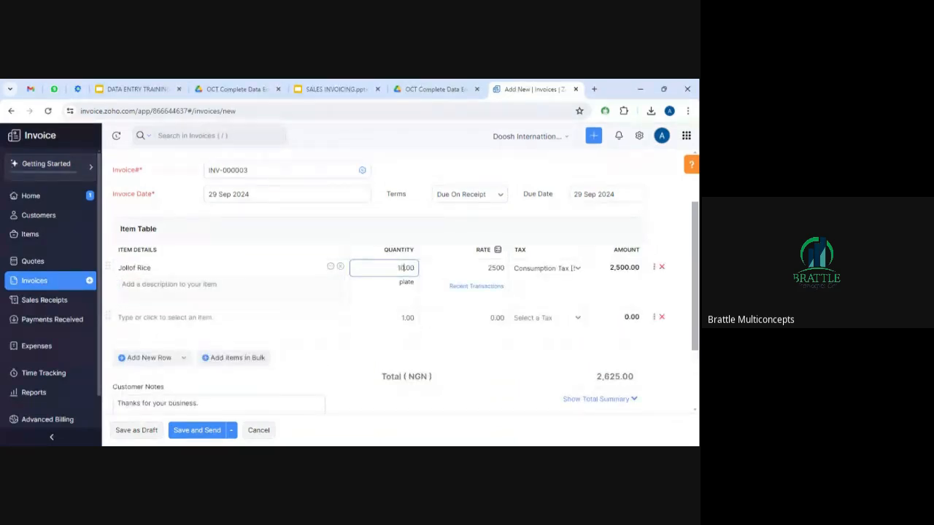
pyautogui.press('Tab')
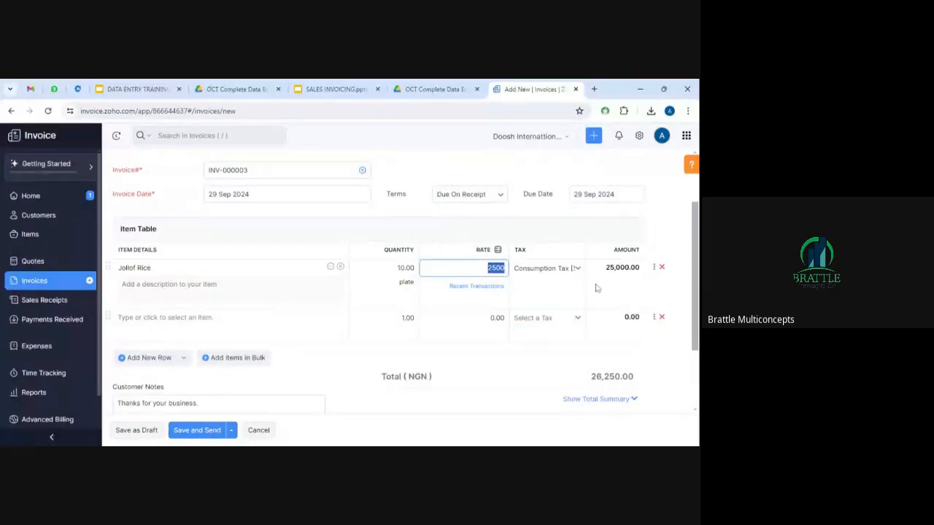
pyautogui.moveTo(695, 262); pyautogui.dragTo(695, 268)
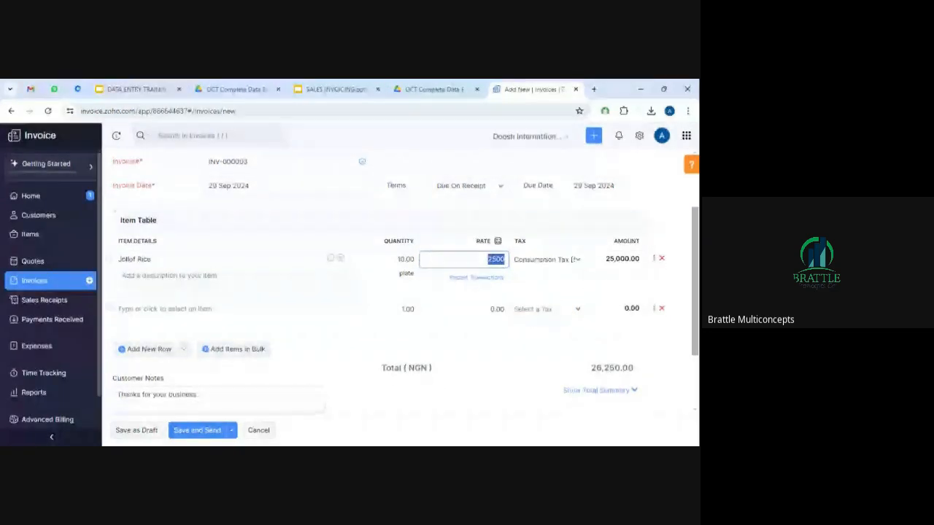
pyautogui.scroll(-2, 685, 308)
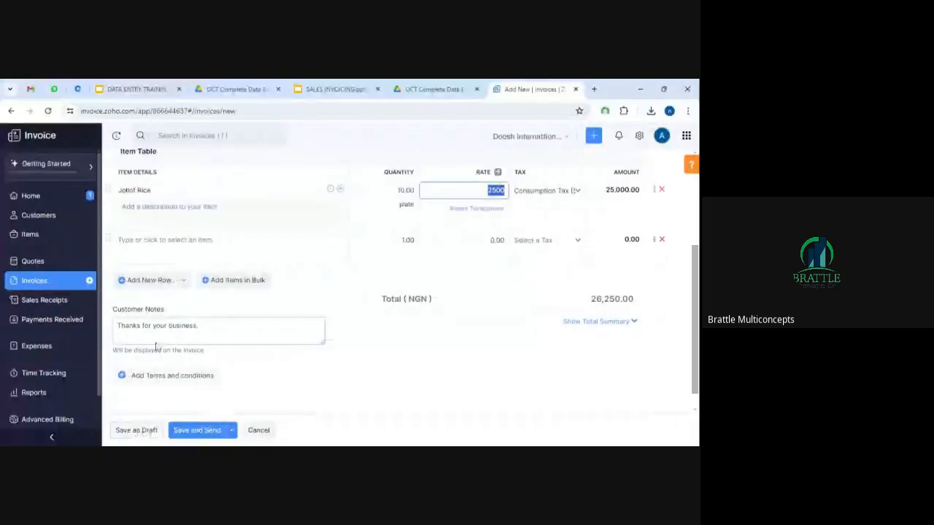
pyautogui.click(168, 284)
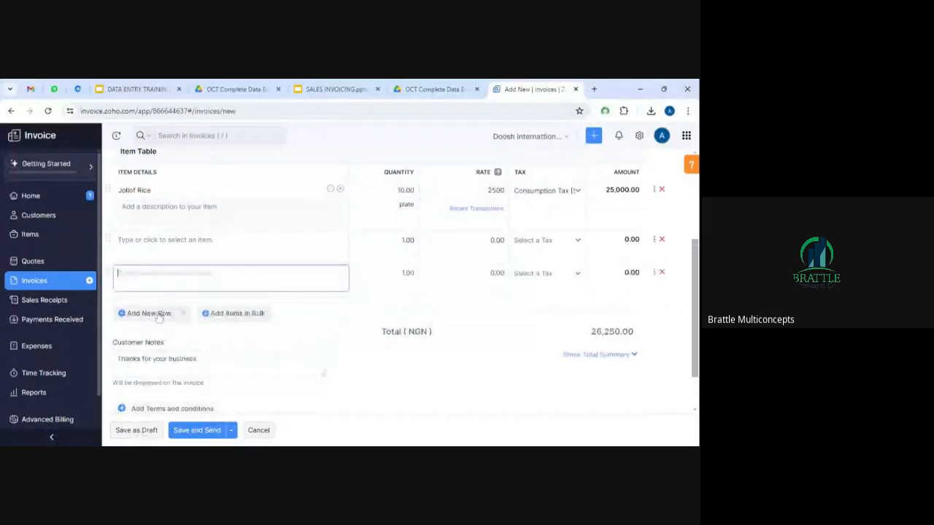
pyautogui.click(149, 430)
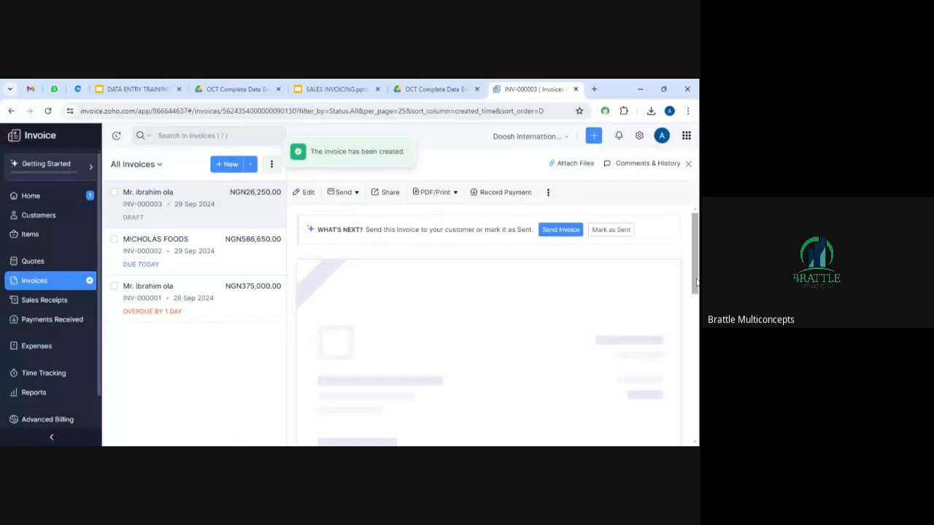
# Mark INV-000003 as sent with NGN26,250.00 due today and show its payment options.
pyautogui.click(602, 231)
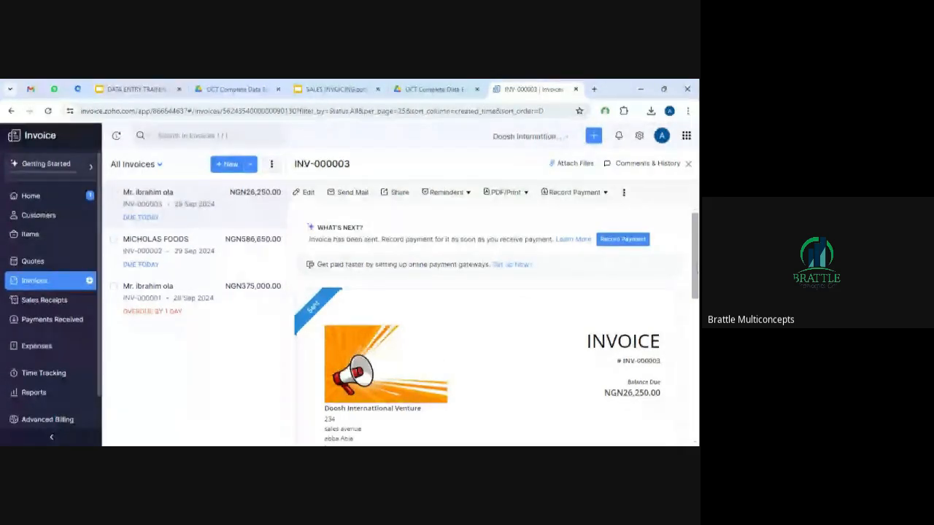
pyautogui.scroll(-1, 351, 356)
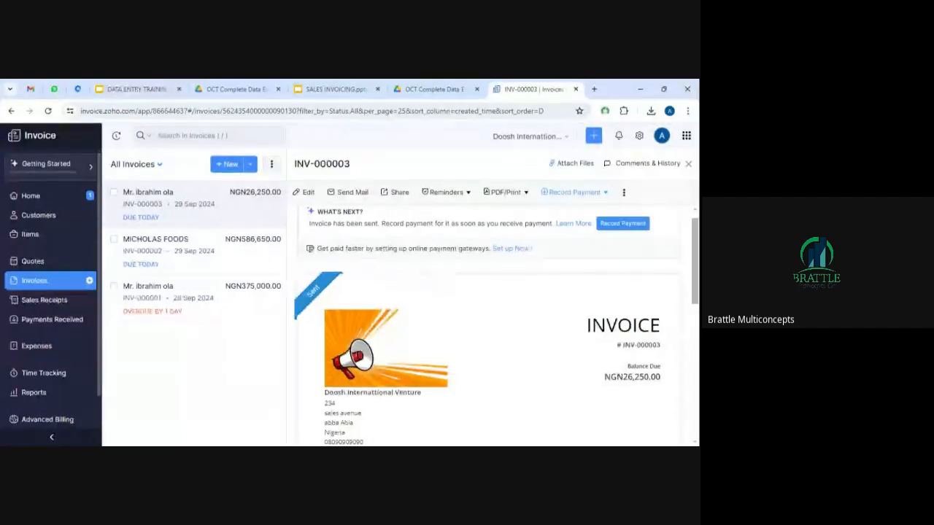
pyautogui.click(574, 194)
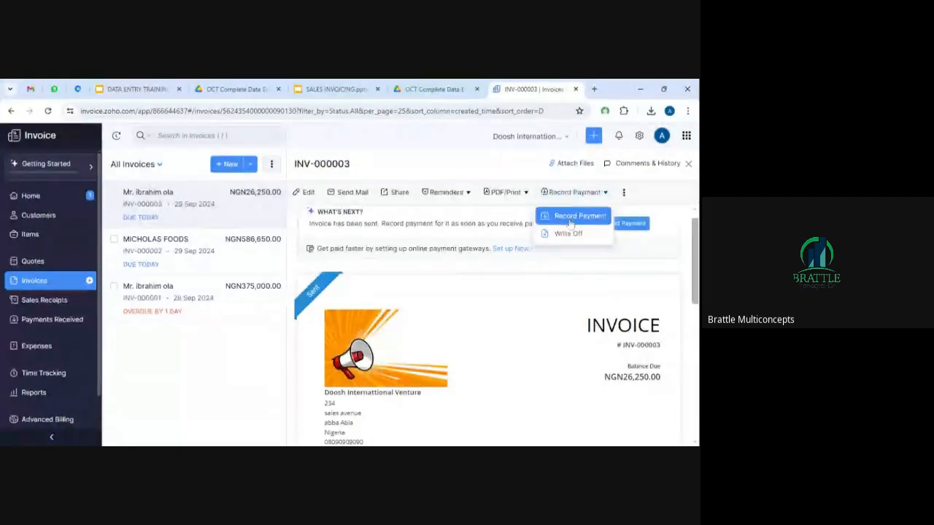
# Record a 25000 Cash payment dated 29 Sep 2024 against INV-000003.
pyautogui.click(578, 216)
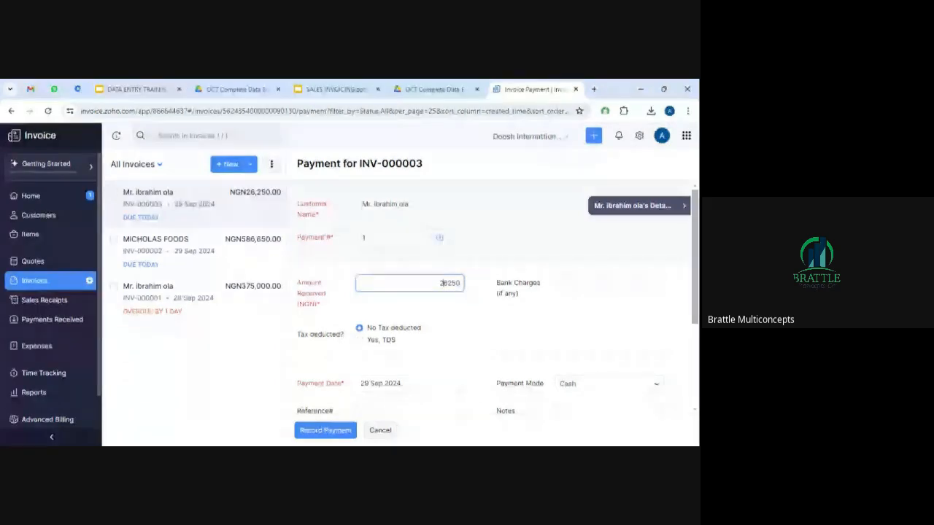
pyautogui.press('BackSpace')
pyautogui.press('BackSpace')
pyautogui.press('BackSpace')
pyautogui.write('000')
pyautogui.press('Tab')
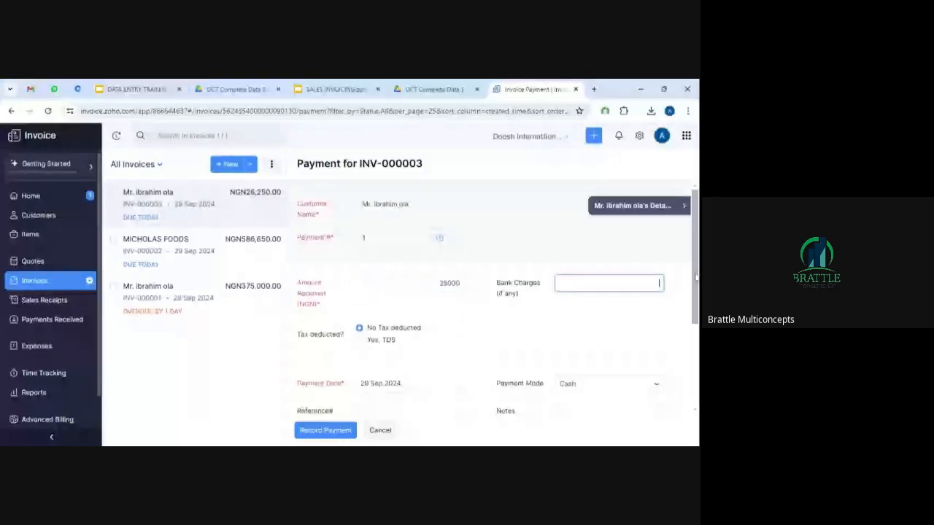
pyautogui.scroll(-1, 696, 275)
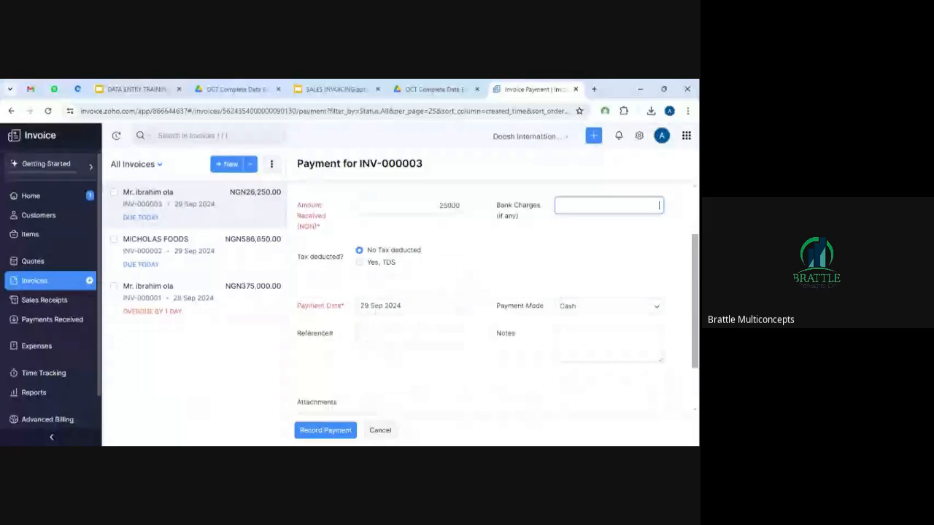
pyautogui.scroll(-1, 690, 359)
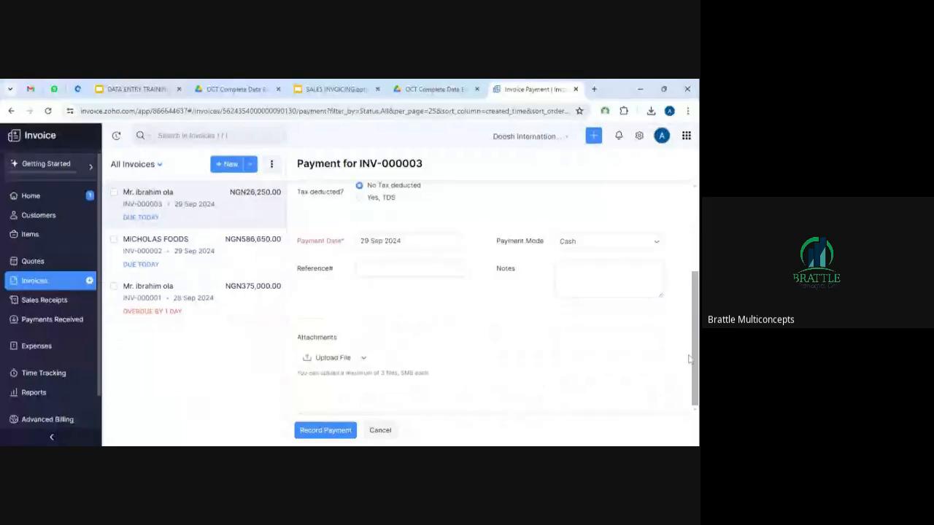
pyautogui.click(327, 432)
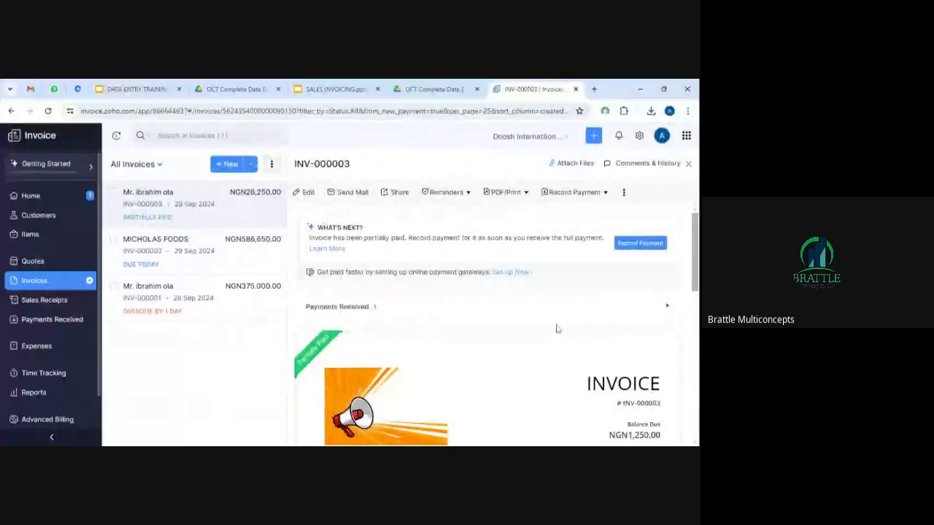
pyautogui.moveTo(695, 241)
pyautogui.mouseDown()
pyautogui.moveTo(697, 299)
pyautogui.moveTo(695, 239)
pyautogui.mouseUp()
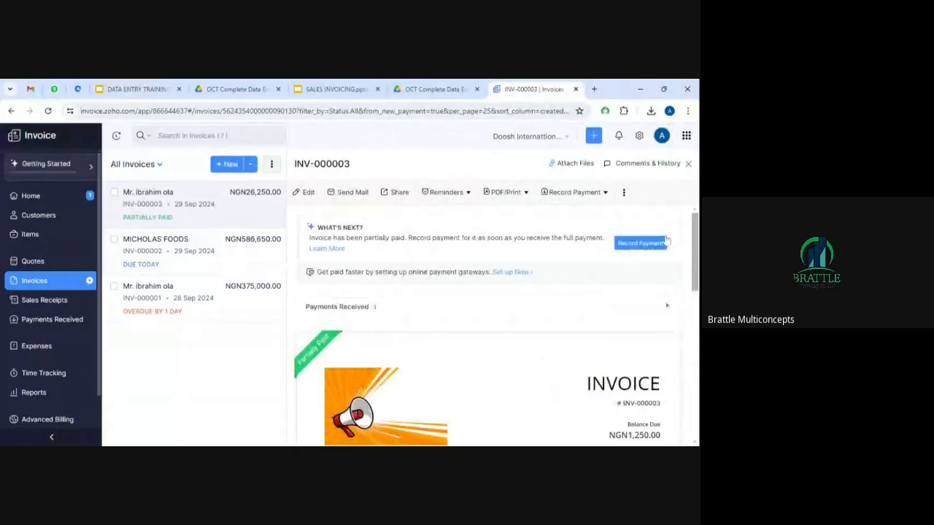
pyautogui.scroll(-2, 666, 240)
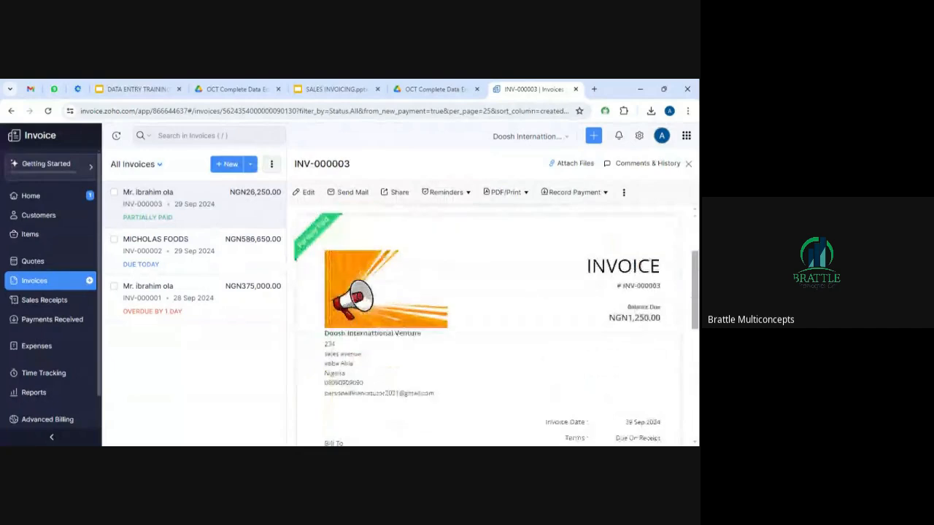
pyautogui.moveTo(696, 279); pyautogui.dragTo(696, 279)
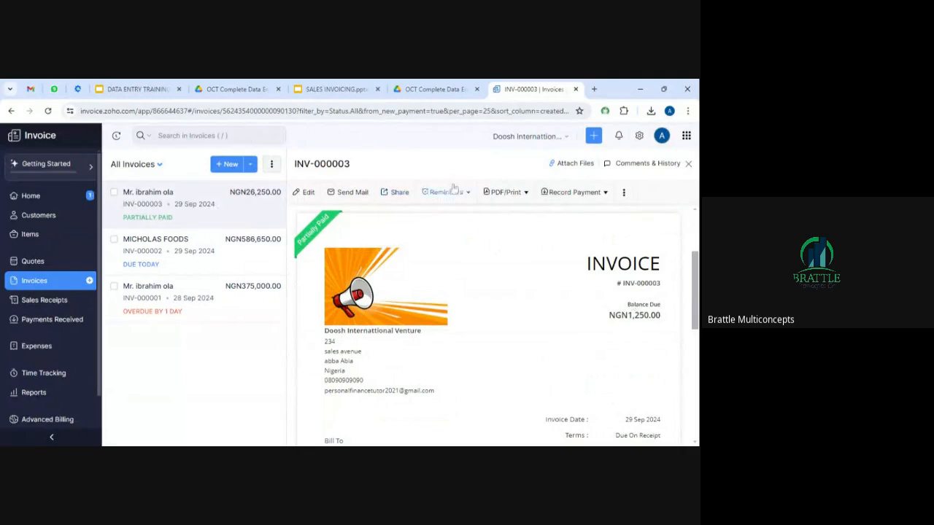
pyautogui.click(505, 194)
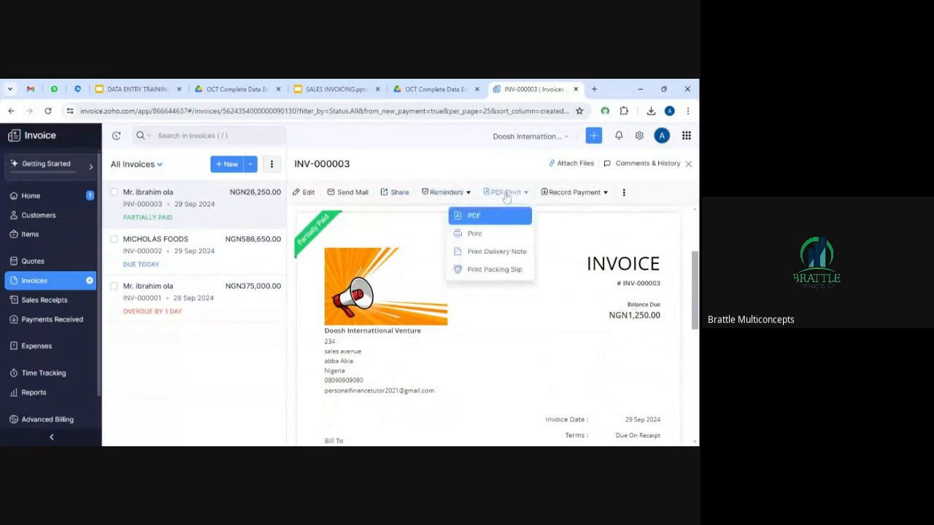
pyautogui.click(481, 238)
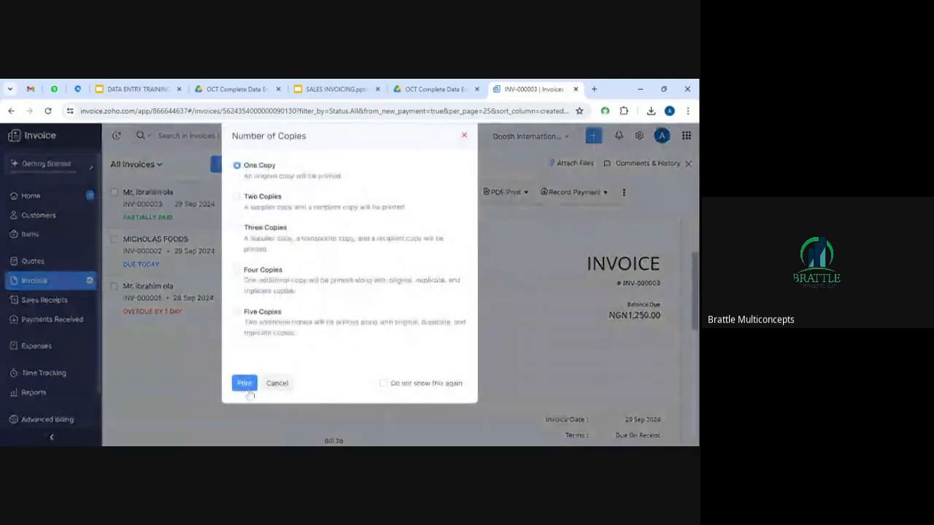
pyautogui.click(246, 388)
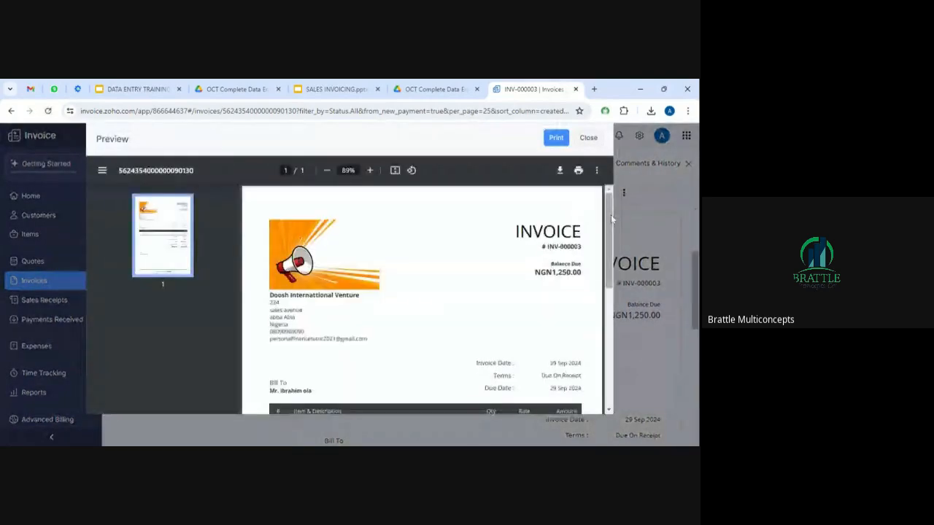
pyautogui.moveTo(610, 225); pyautogui.dragTo(600, 310)
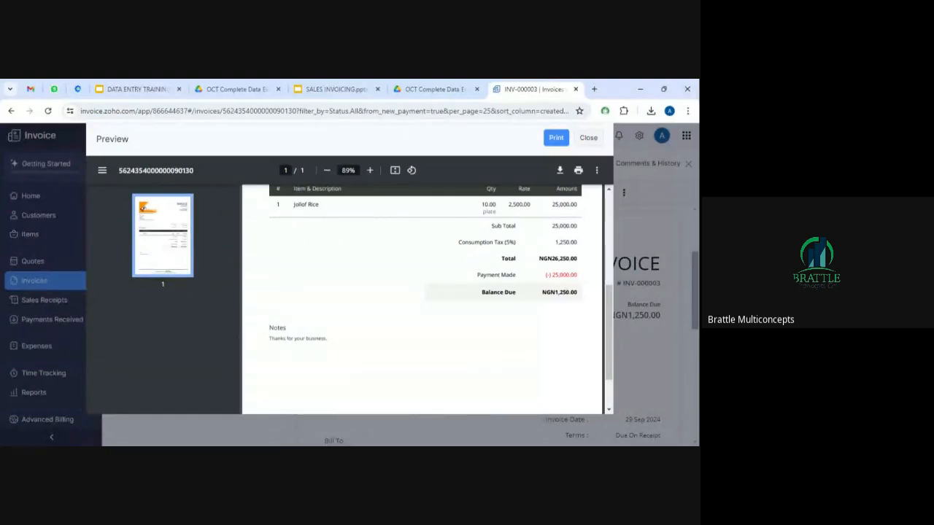
pyautogui.click(589, 138)
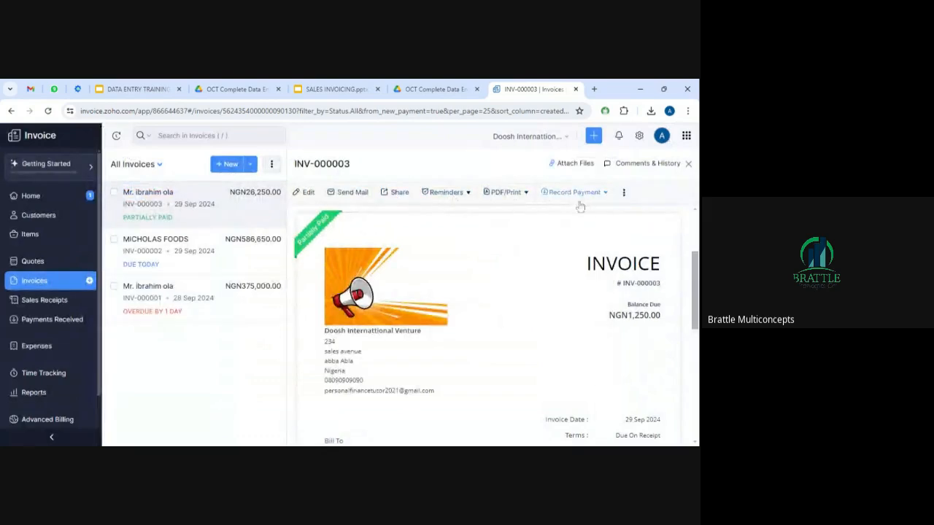
# Glance at the Reminders options, then open MICHOLAS FOODS invoice INV-000002 with NGN586,650.00 due.
pyautogui.click(461, 194)
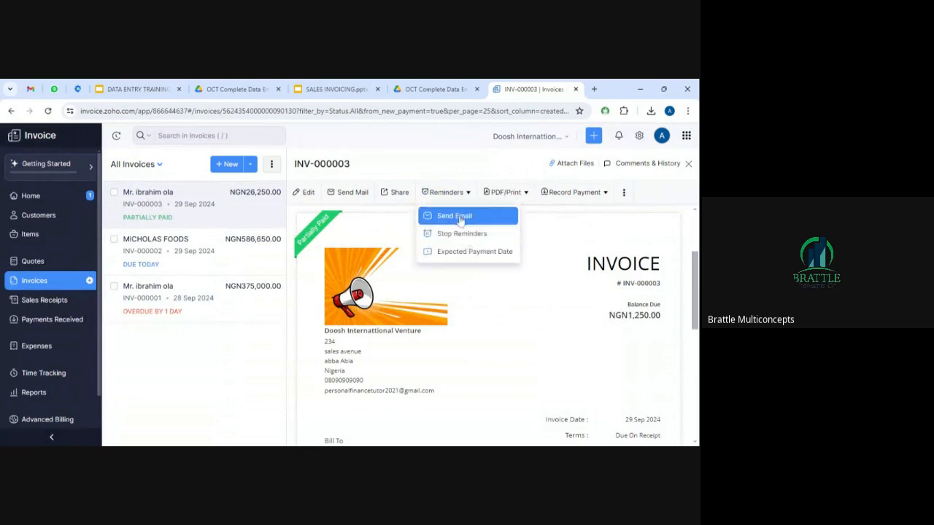
pyautogui.click(528, 304)
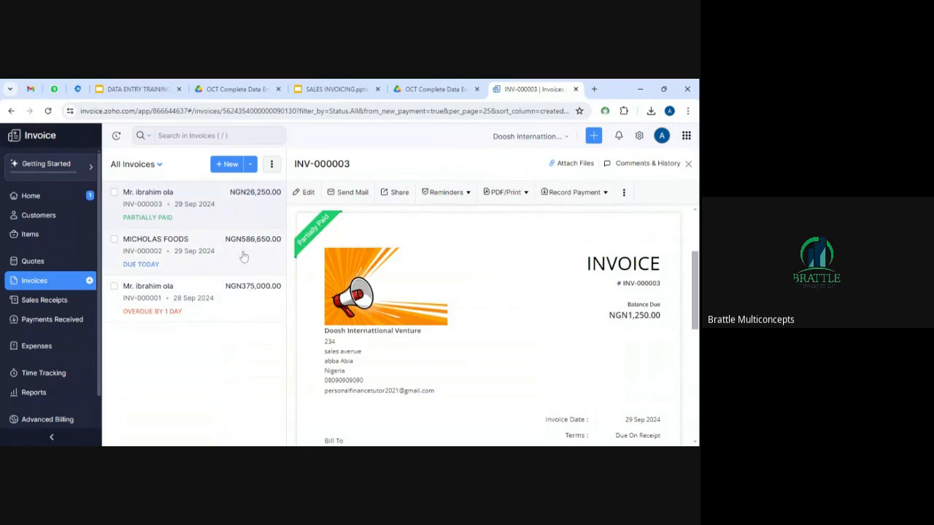
pyautogui.click(197, 254)
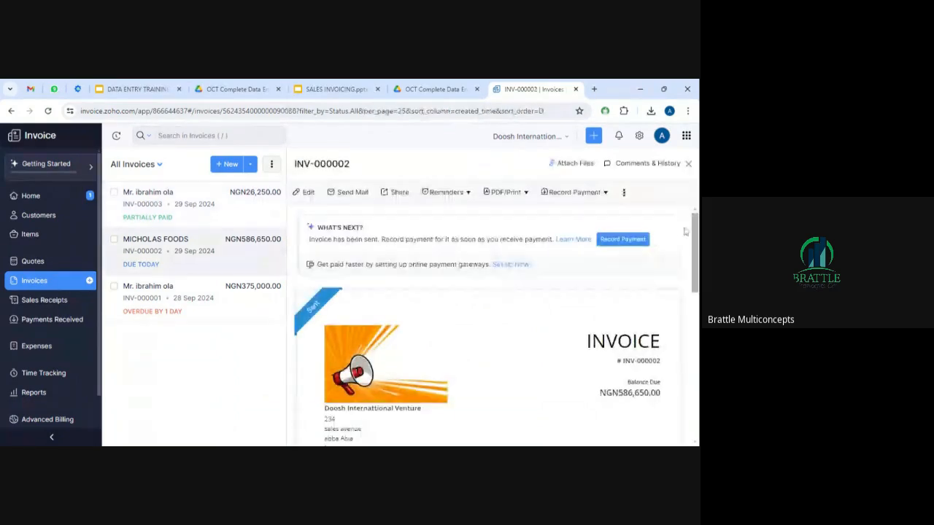
# Scroll through the invoice, then list received payments, showing the NGN25,000.00 cash payment for INV-000003.
pyautogui.scroll(-3, 695, 237)
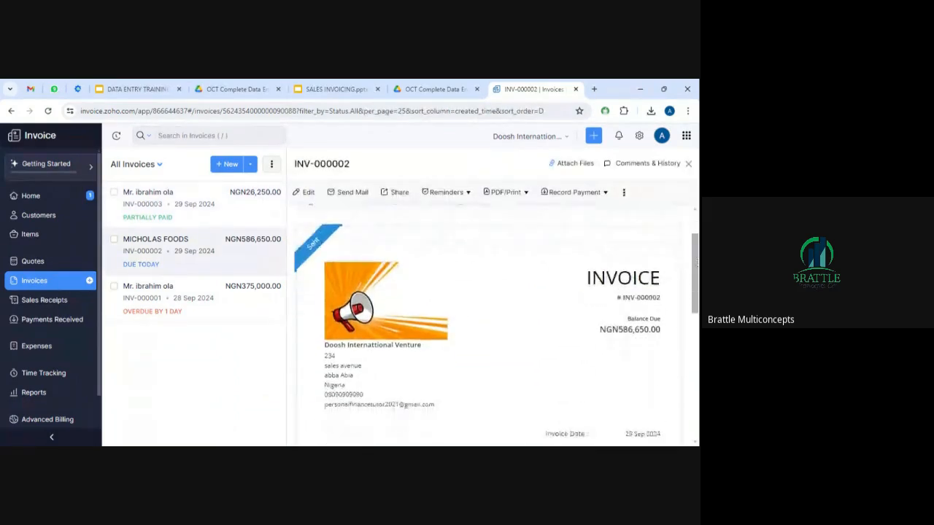
pyautogui.scroll(-1, 488, 324)
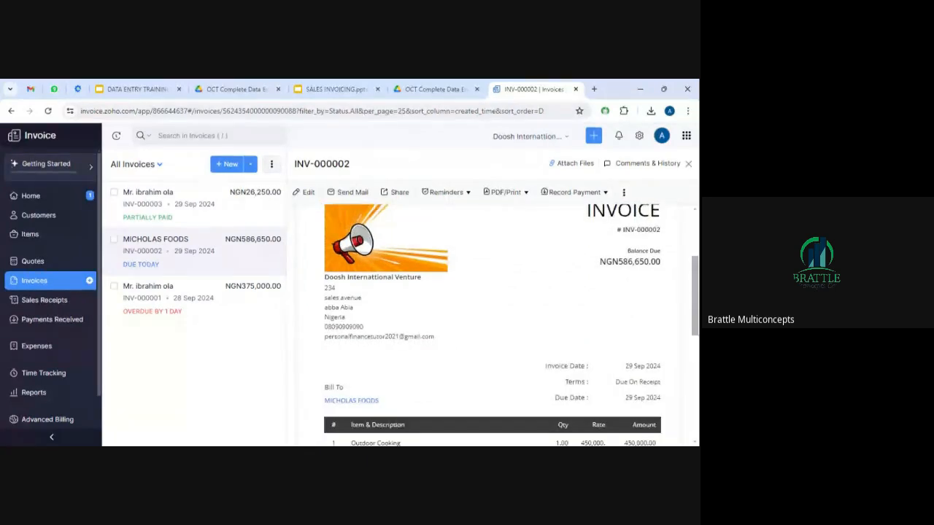
pyautogui.scroll(-3, 493, 325)
pyautogui.scroll(-2, 493, 325)
pyautogui.moveTo(695, 321); pyautogui.dragTo(694, 326)
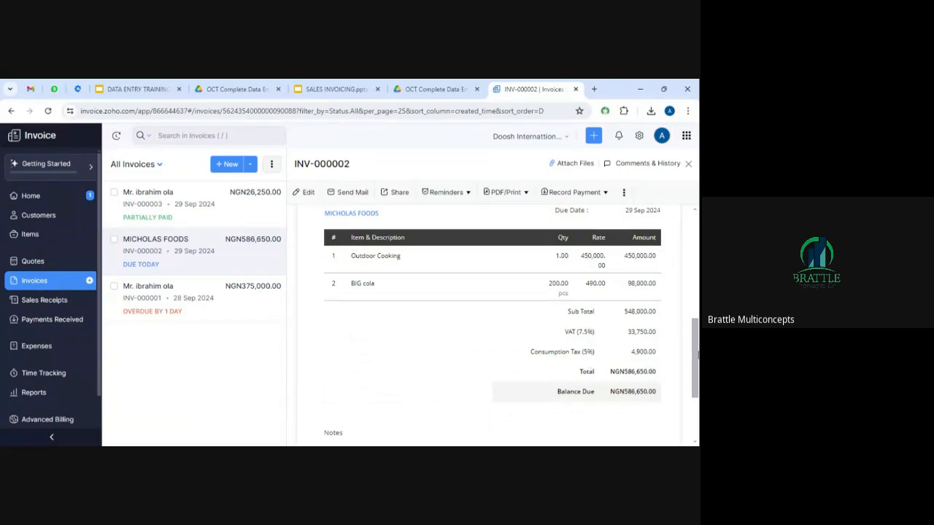
pyautogui.moveTo(695, 356); pyautogui.dragTo(695, 297)
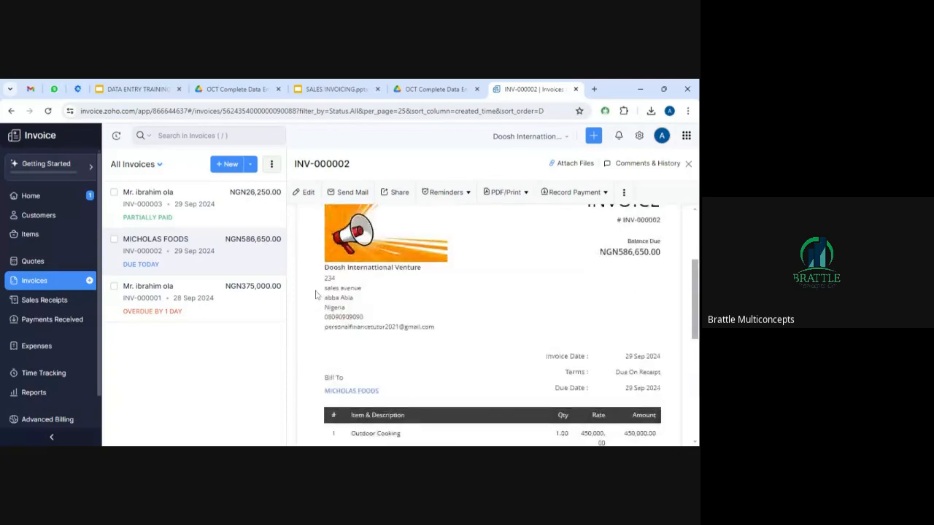
pyautogui.click(45, 323)
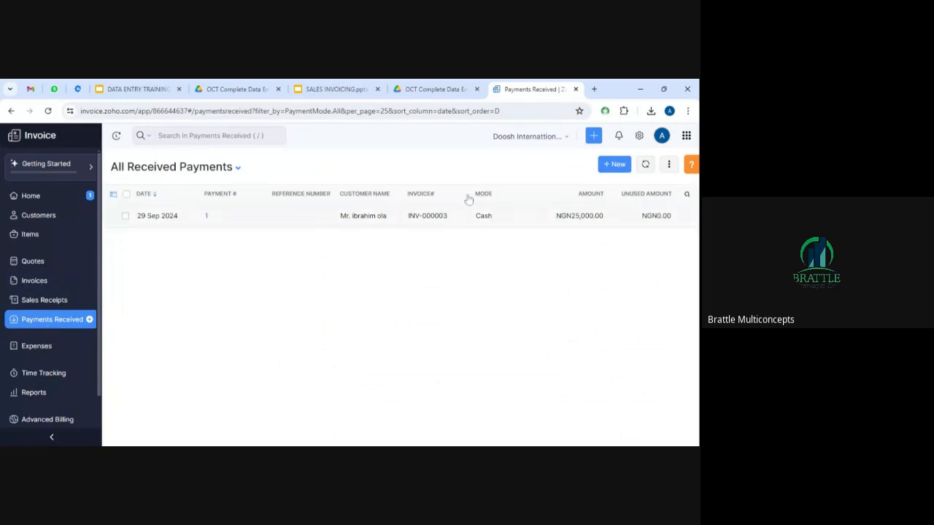
# Start a new payment and choose MICHOLAS FOODS as the paying customer.
pyautogui.click(615, 166)
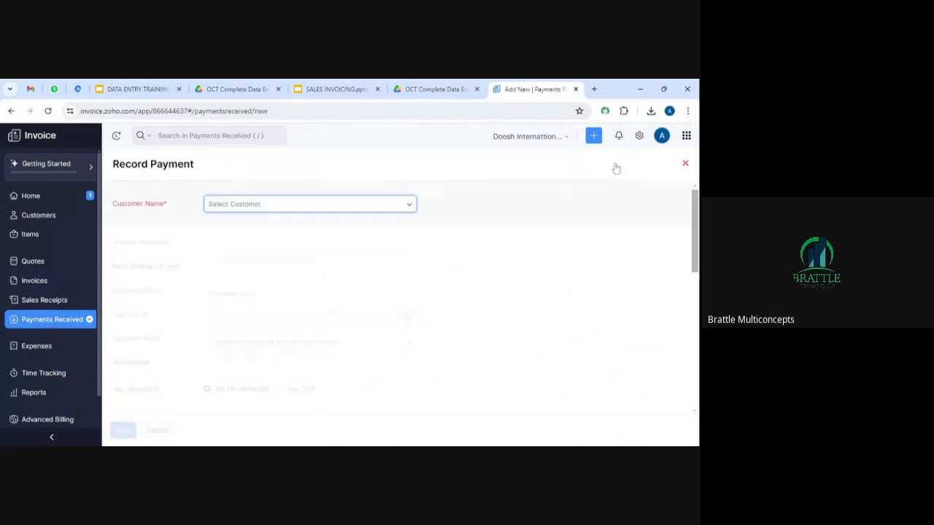
pyautogui.click(396, 207)
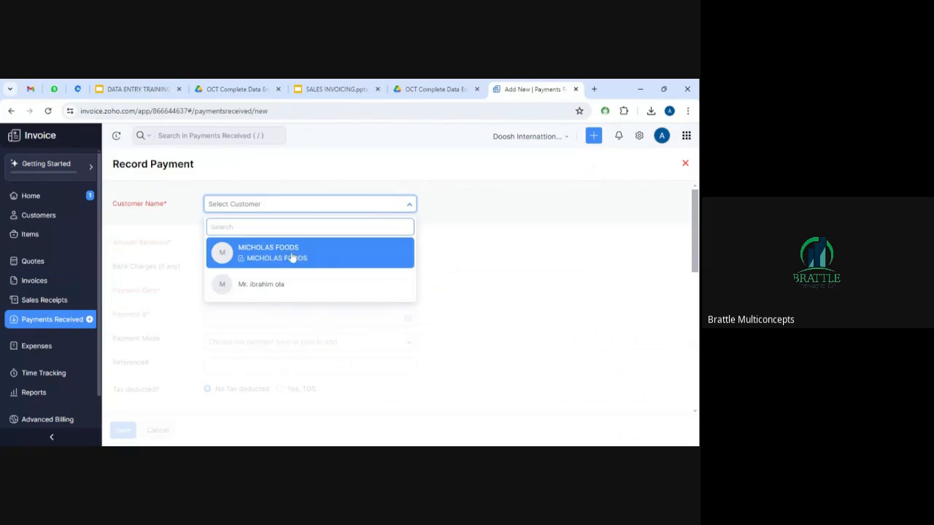
pyautogui.click(291, 257)
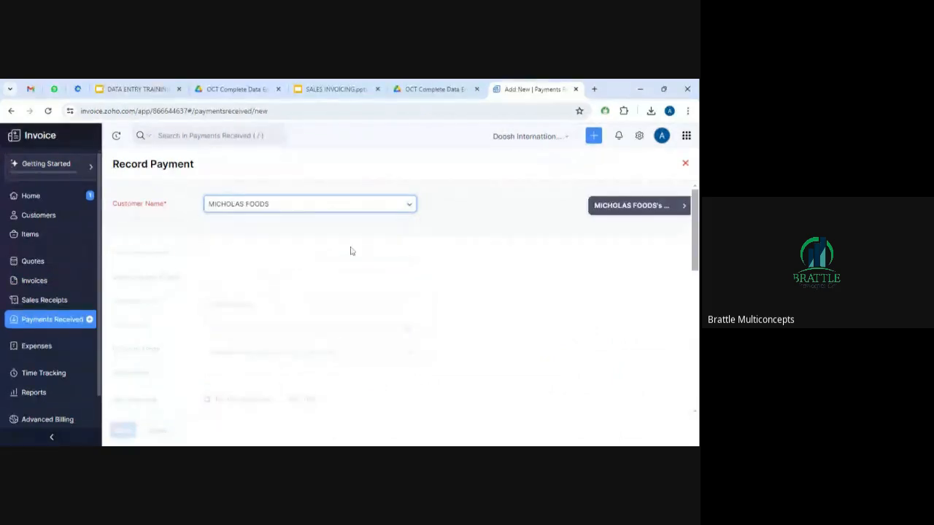
pyautogui.click(379, 252)
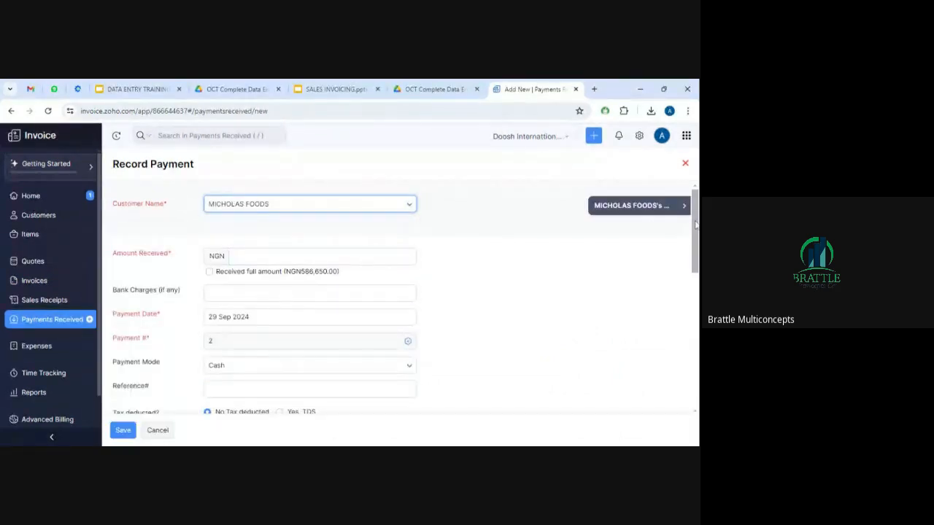
pyautogui.scroll(-1, 695, 226)
# Mark the full 586,650.00 as received for INV-000002.
pyautogui.click(387, 241)
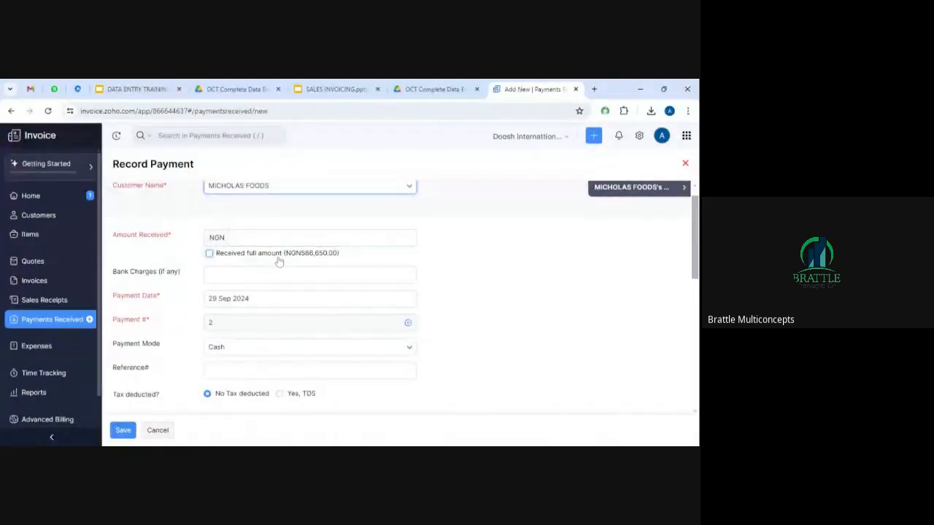
pyautogui.click(210, 254)
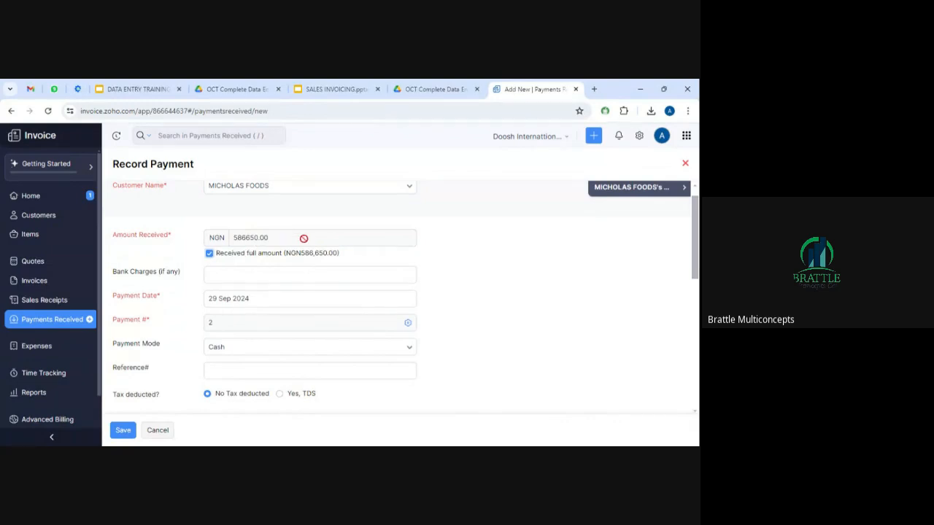
pyautogui.click(211, 255)
pyautogui.click(237, 238)
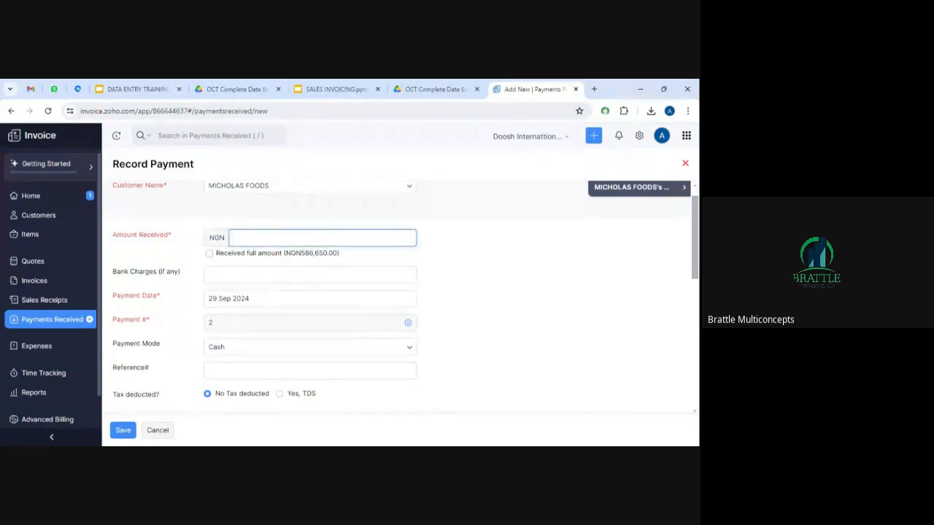
pyautogui.click(209, 255)
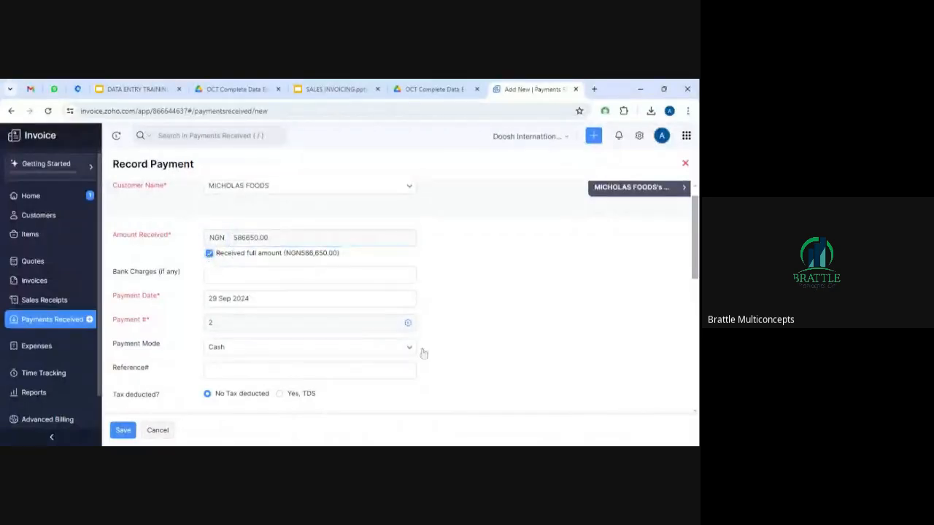
pyautogui.scroll(-2, 698, 251)
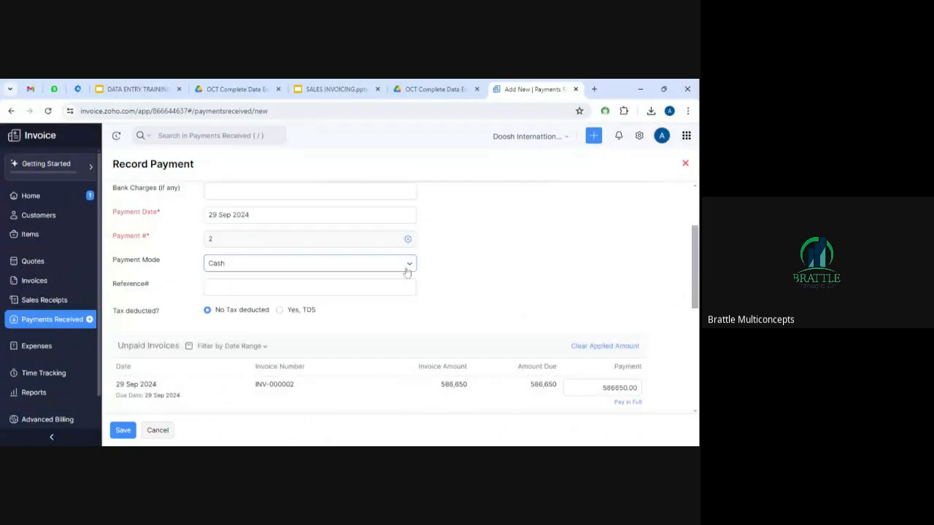
# Set the payment mode to Bank Transfer and save the payment.
pyautogui.click(407, 269)
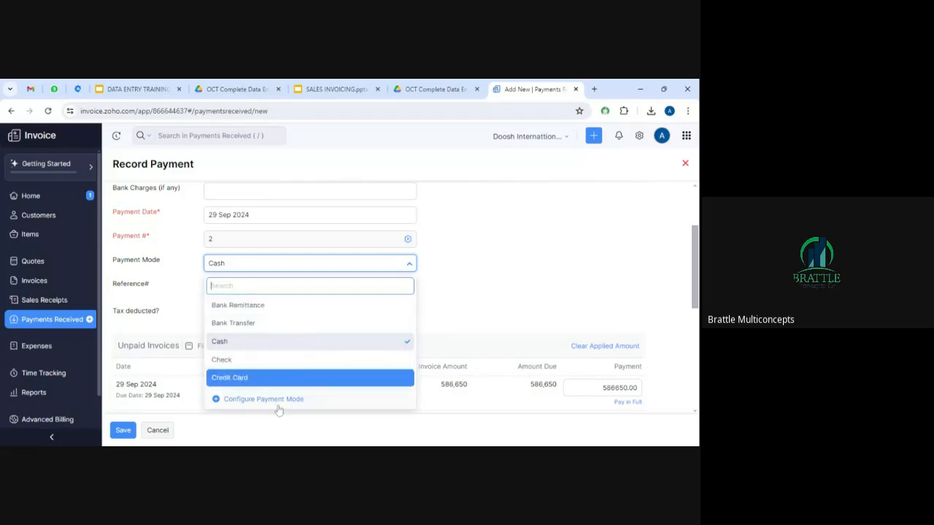
pyautogui.click(427, 277)
pyautogui.click(409, 267)
pyautogui.click(316, 326)
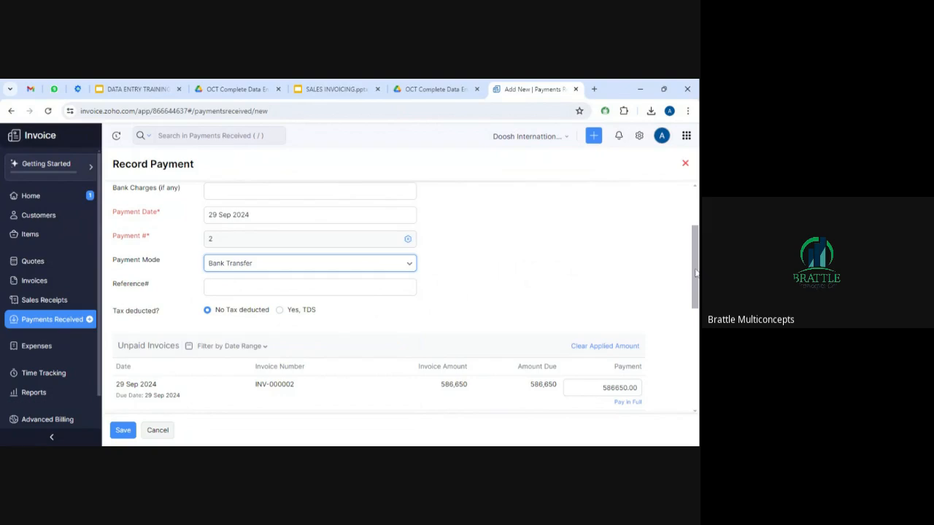
pyautogui.scroll(-1, 695, 273)
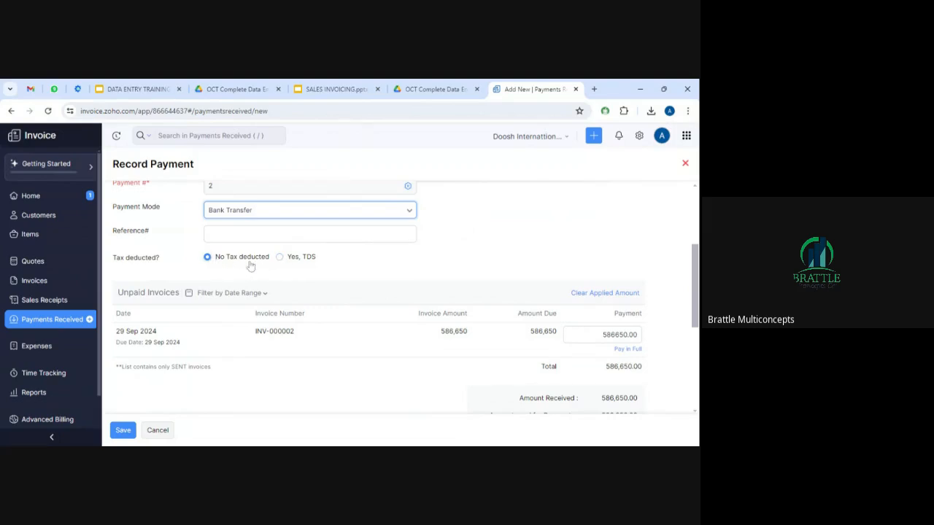
pyautogui.click(123, 430)
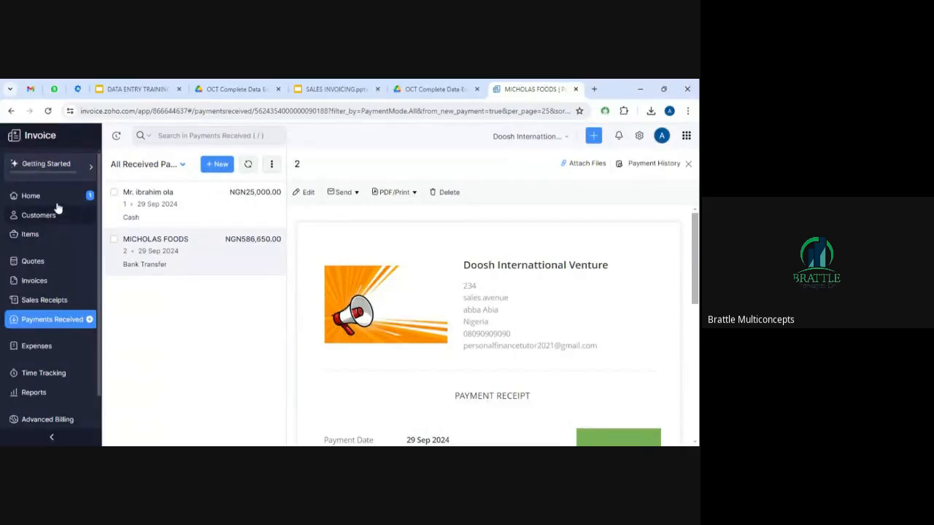
# Check INV-000002 is listed as paid in Invoices, then go to Sales Receipts.
pyautogui.click(33, 285)
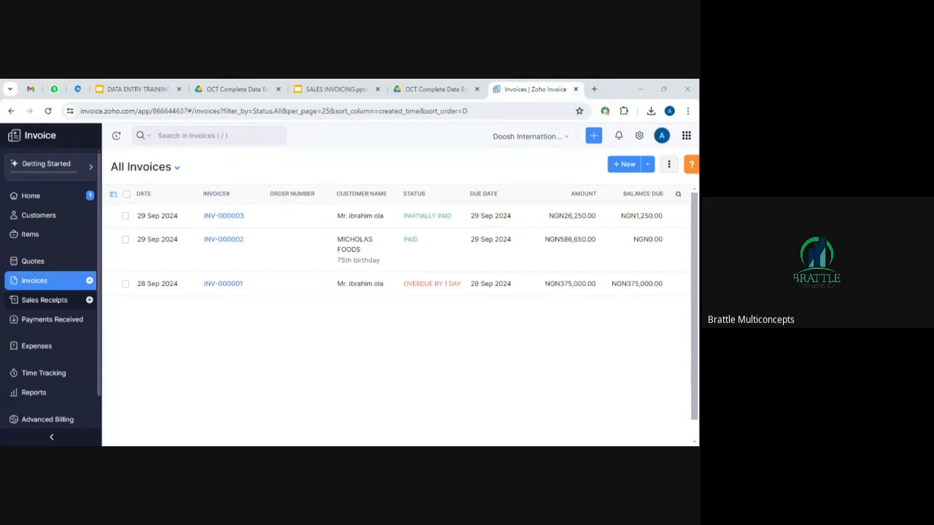
pyautogui.click(44, 301)
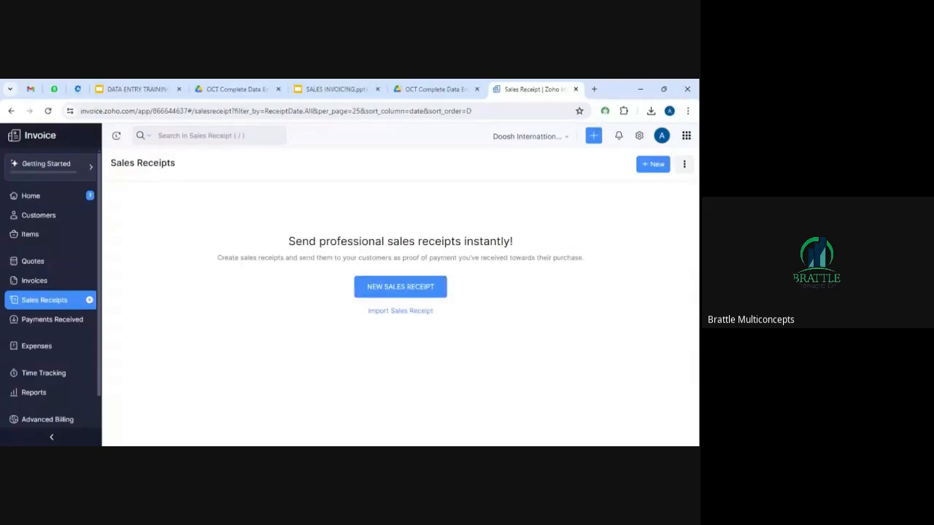
# Start a new sales receipt for the individual customer, not MICHOLAS FOODS.
pyautogui.click(400, 289)
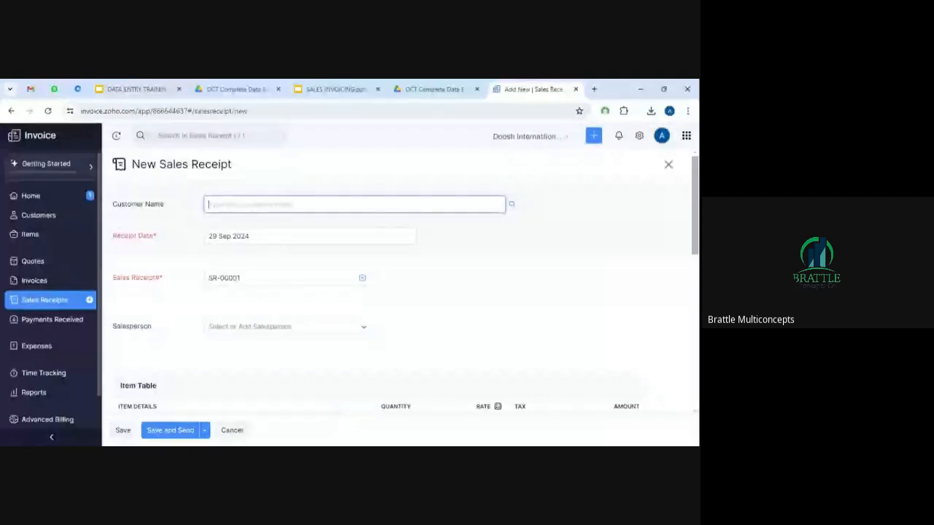
pyautogui.write('lo')
pyautogui.press('BackSpace')
pyautogui.press('BackSpace')
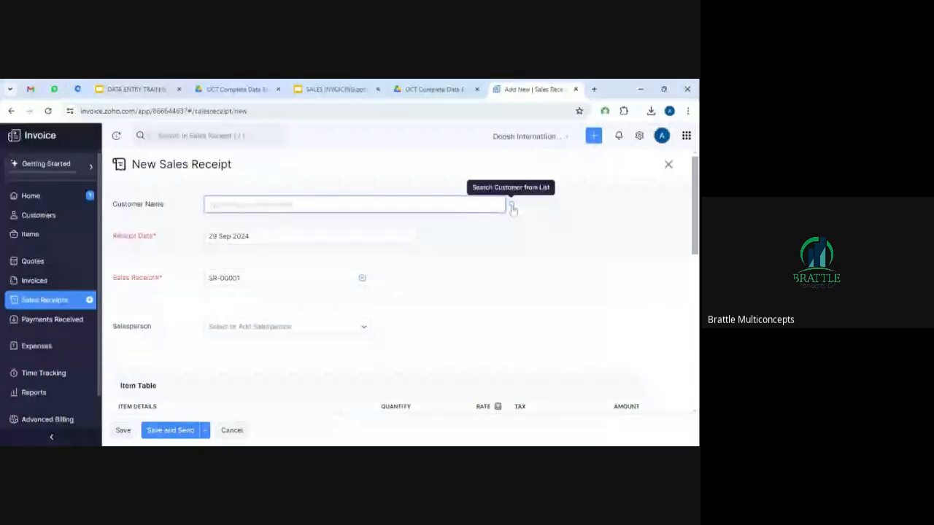
pyautogui.click(512, 208)
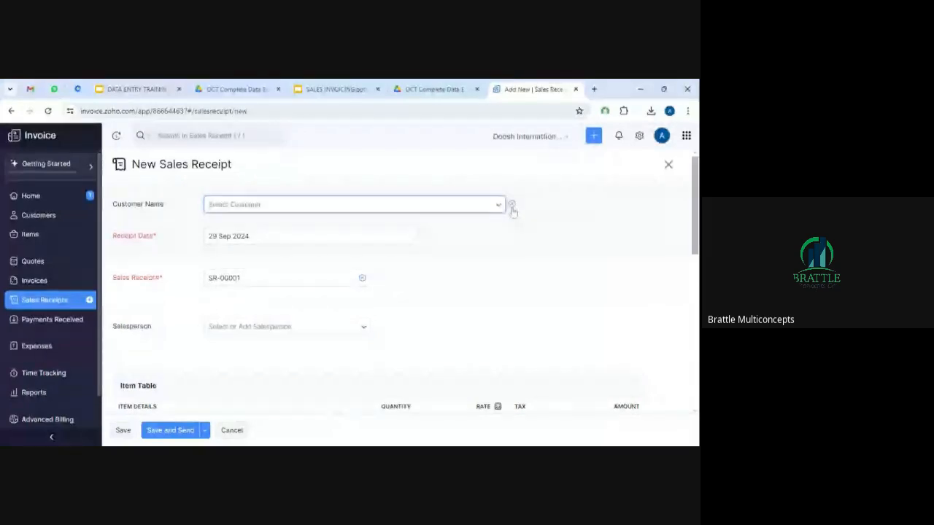
pyautogui.click(498, 205)
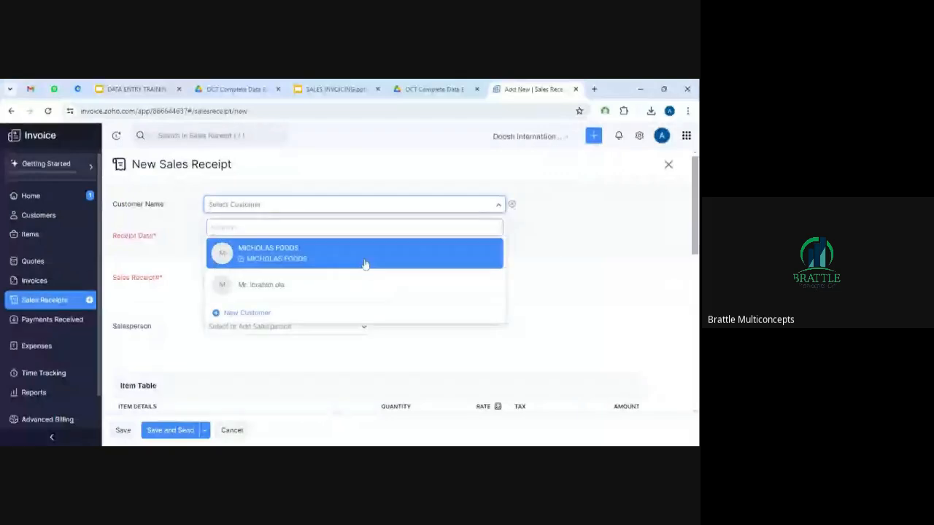
pyautogui.click(295, 283)
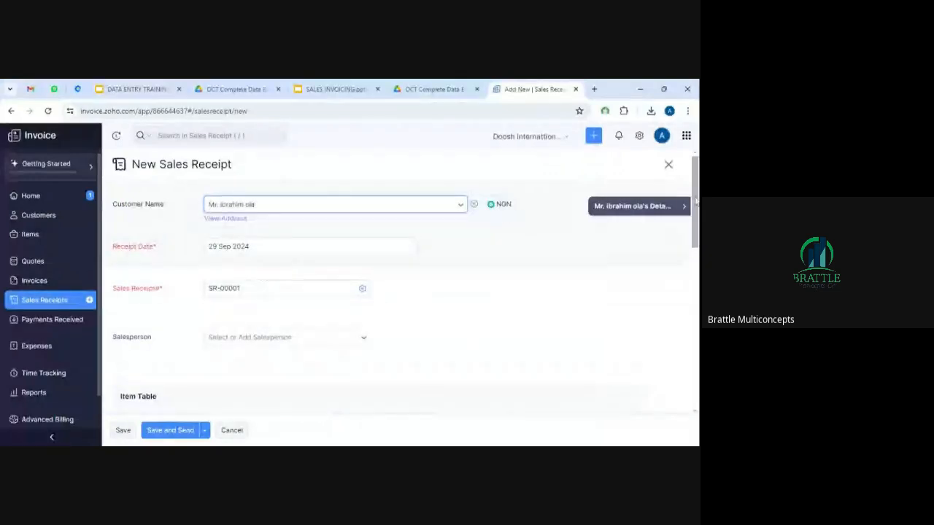
pyautogui.scroll(-3, 695, 202)
pyautogui.scroll(-2, 286, 234)
# Add Jollof Rice to the receipt with quantity 11.
pyautogui.click(287, 245)
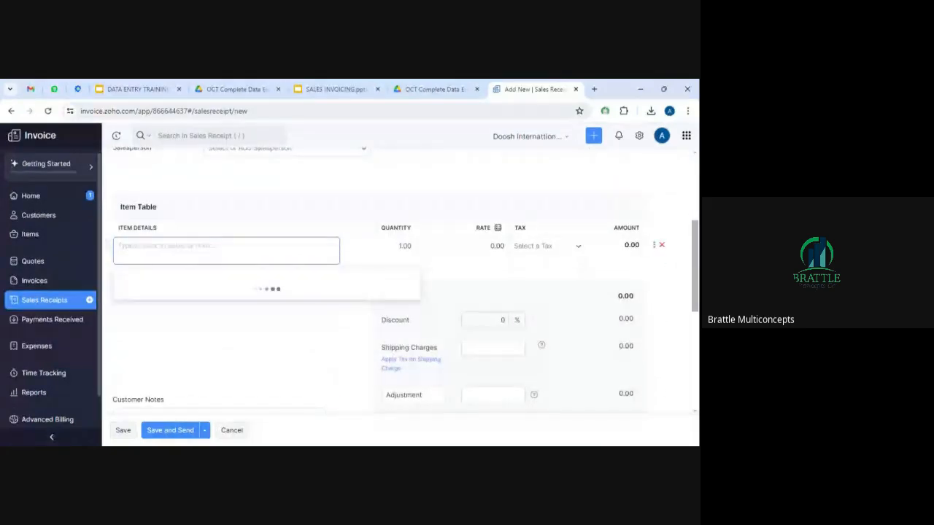
pyautogui.write('jollo')
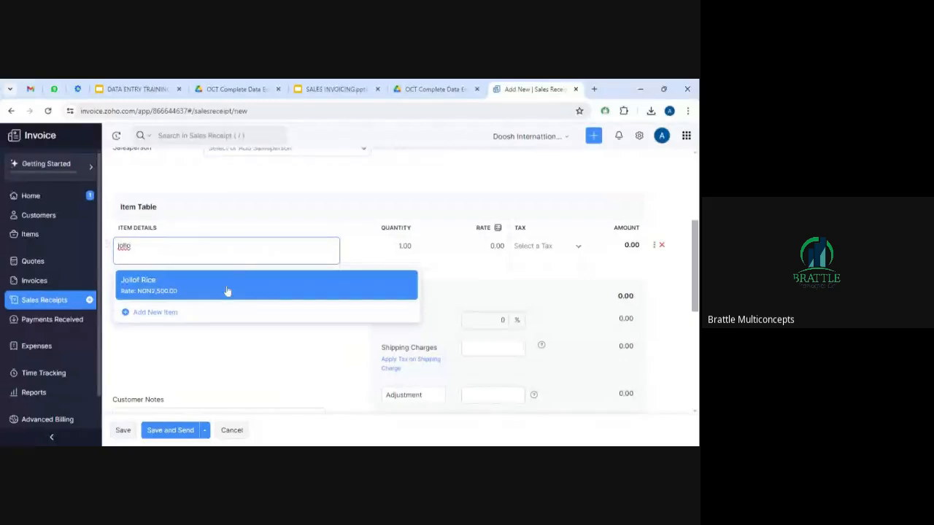
pyautogui.click(226, 290)
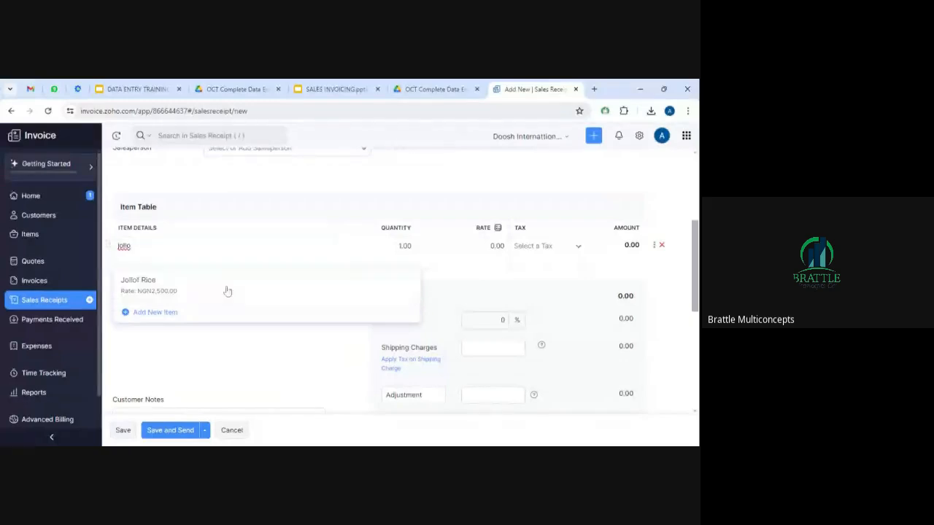
pyautogui.click(401, 246)
pyautogui.write('11.00')
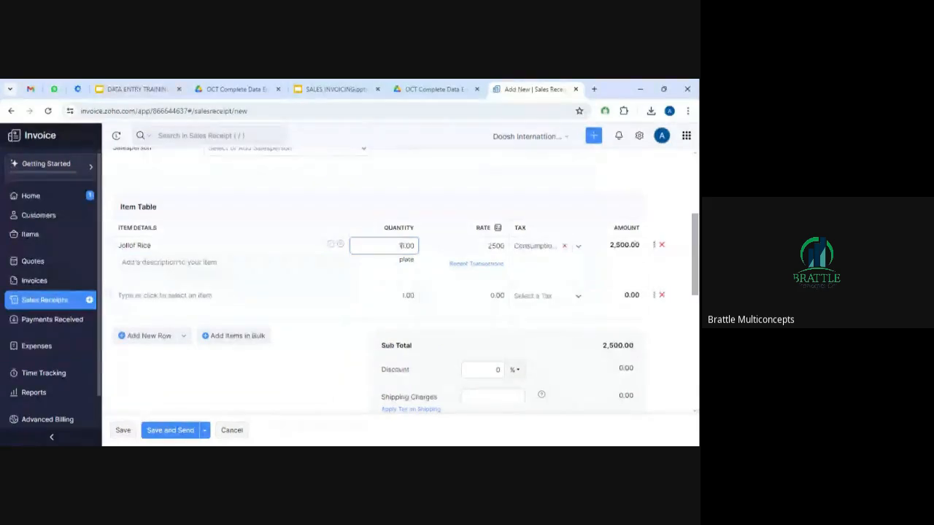
pyautogui.press('Tab')
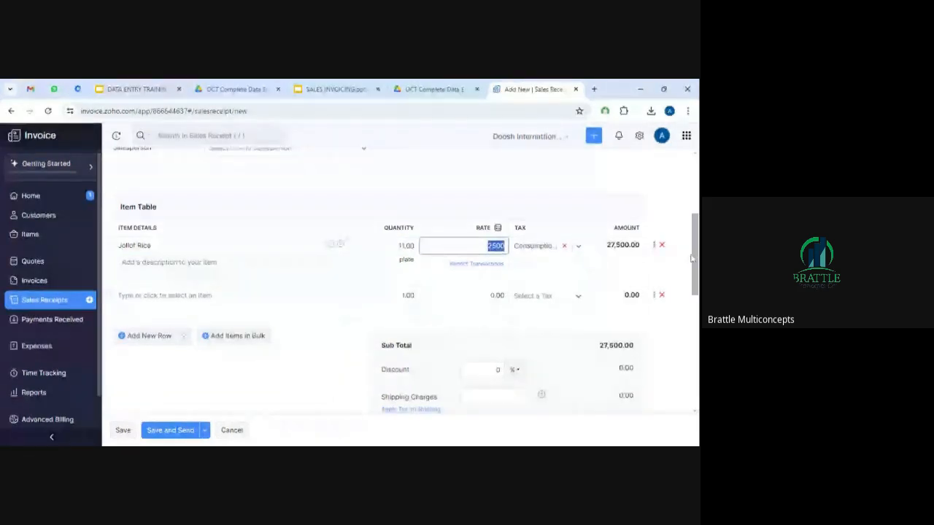
# Set the receipt's payment mode to Bank Transfer and save it.
pyautogui.scroll(-3, 498, 263)
pyautogui.scroll(-2, 404, 277)
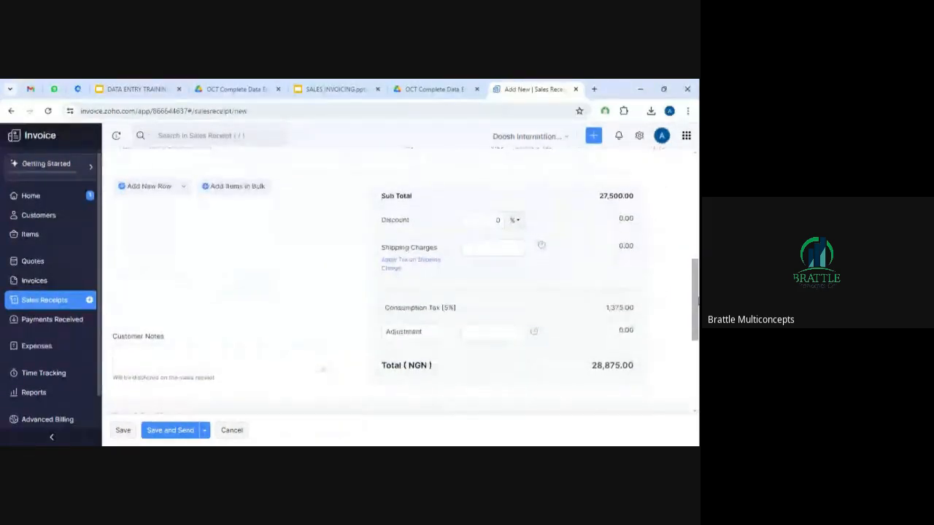
pyautogui.moveTo(697, 319); pyautogui.dragTo(693, 367)
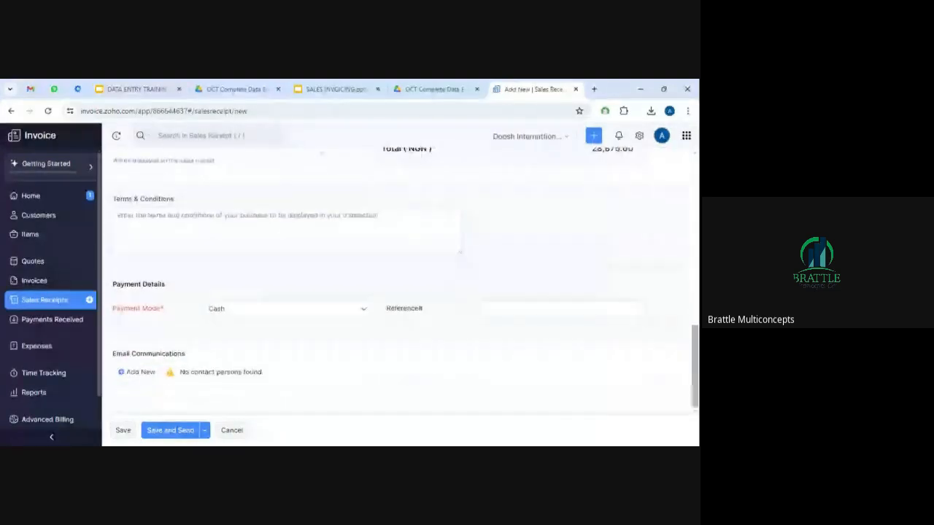
pyautogui.click(363, 312)
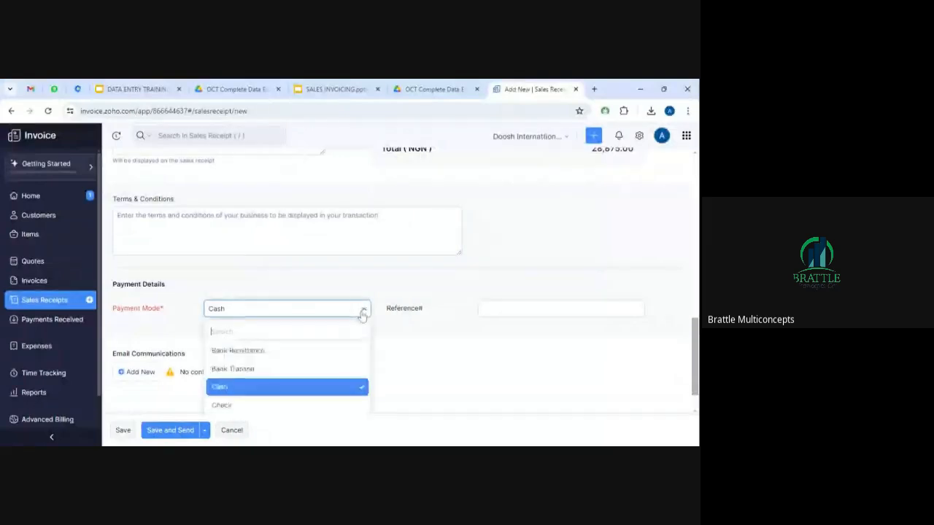
pyautogui.click(278, 370)
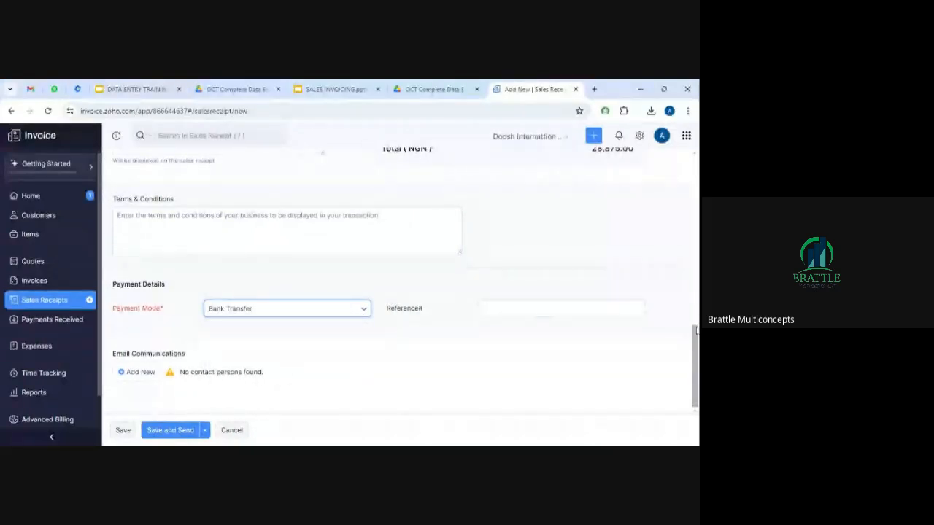
pyautogui.click(123, 430)
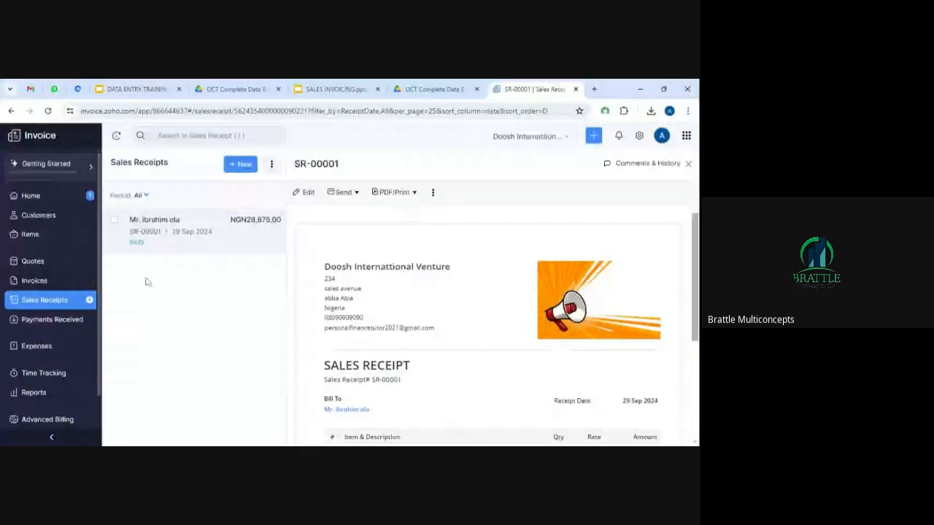
# View the Sales by Customer report, then return to the Reports Center.
pyautogui.click(34, 392)
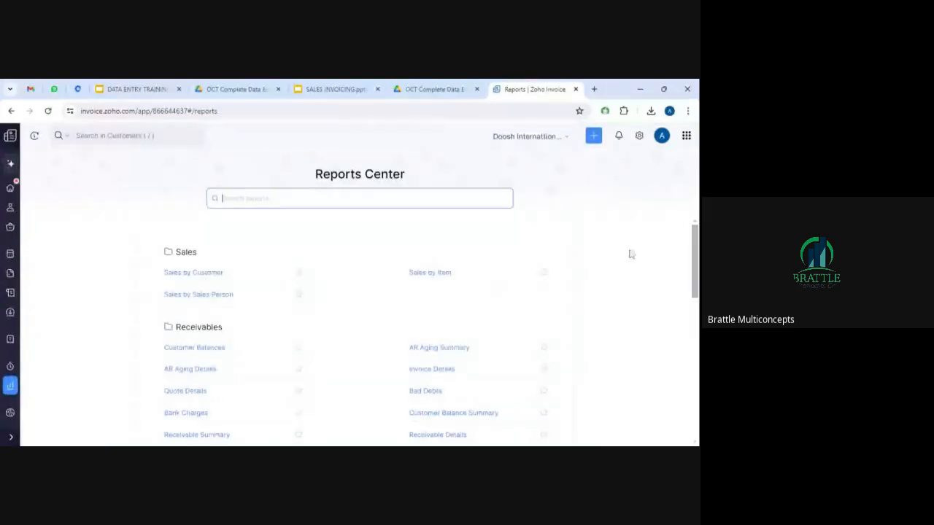
pyautogui.moveTo(694, 253)
pyautogui.mouseDown()
pyautogui.moveTo(695, 273)
pyautogui.moveTo(694, 256)
pyautogui.mouseUp()
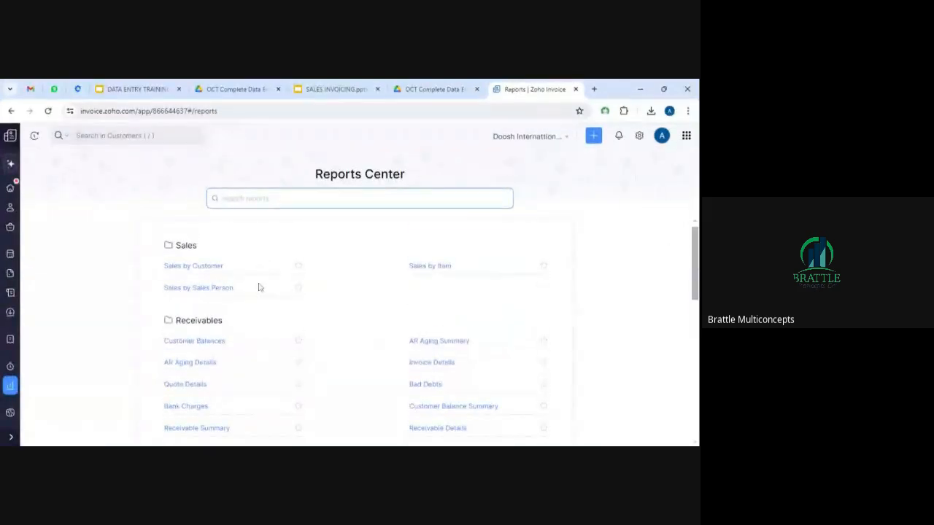
pyautogui.click(195, 270)
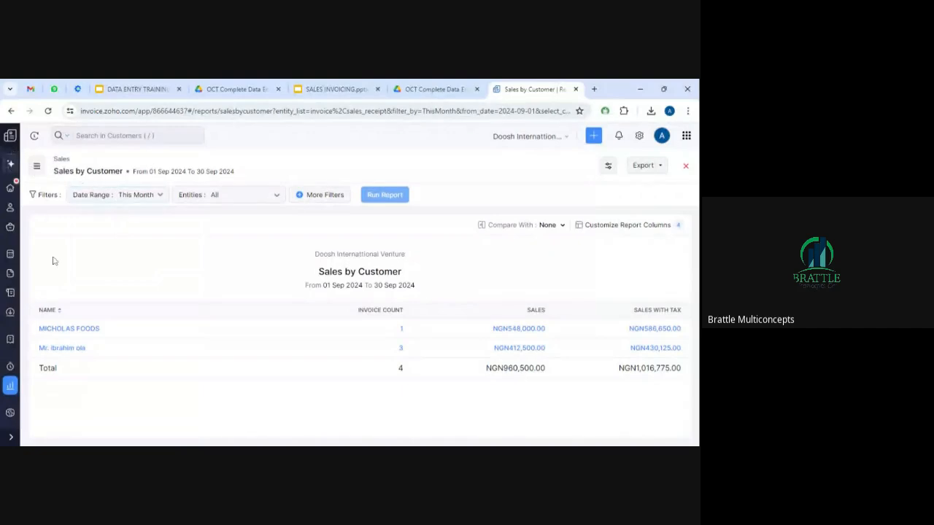
pyautogui.click(11, 386)
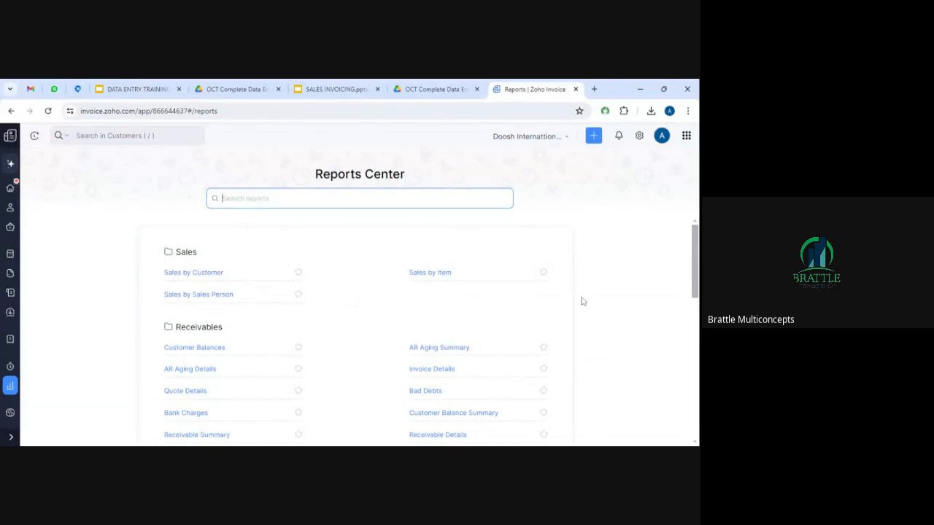
# Review the Sales by Item report's date range and filters, then return to Reports.
pyautogui.click(439, 274)
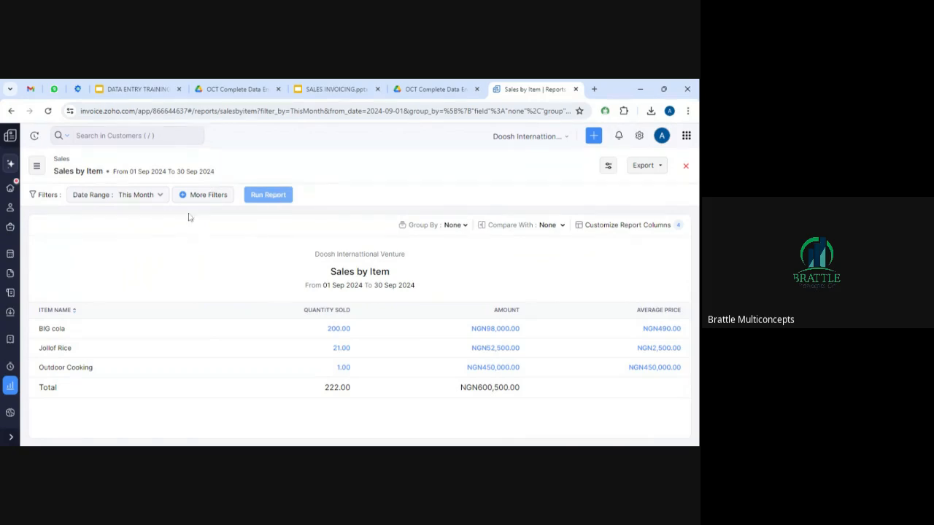
pyautogui.click(161, 195)
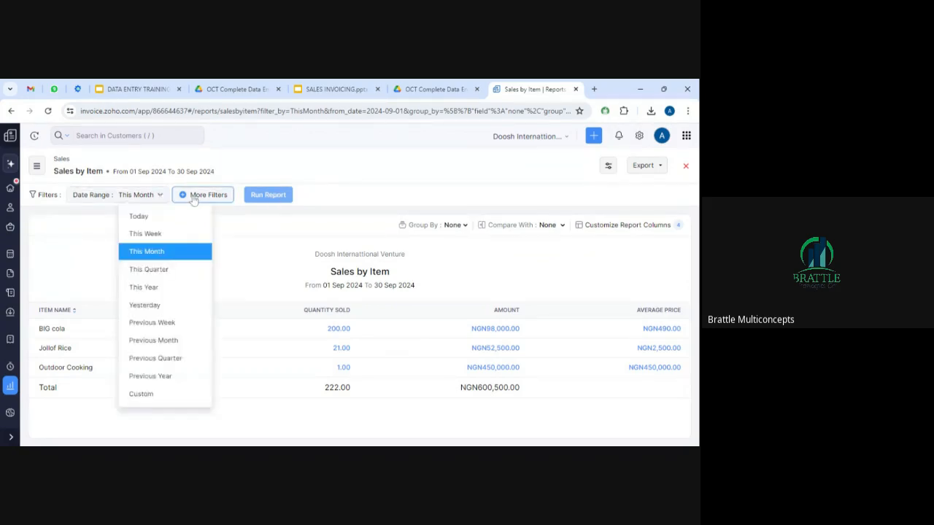
pyautogui.click(217, 195)
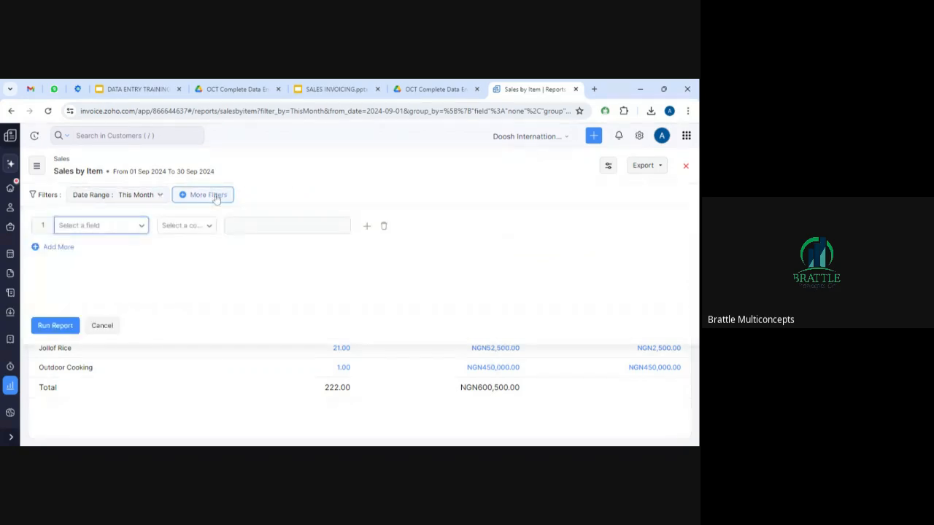
pyautogui.click(10, 387)
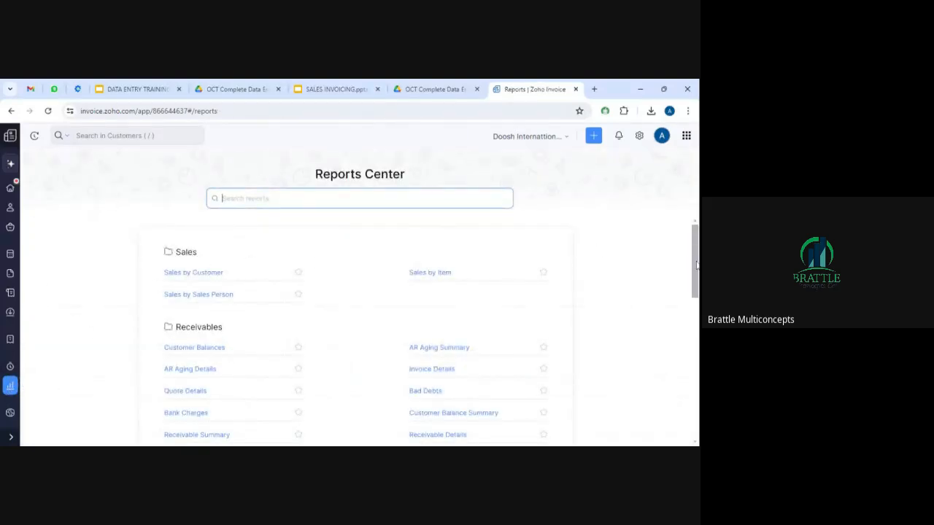
pyautogui.moveTo(696, 266); pyautogui.dragTo(697, 286)
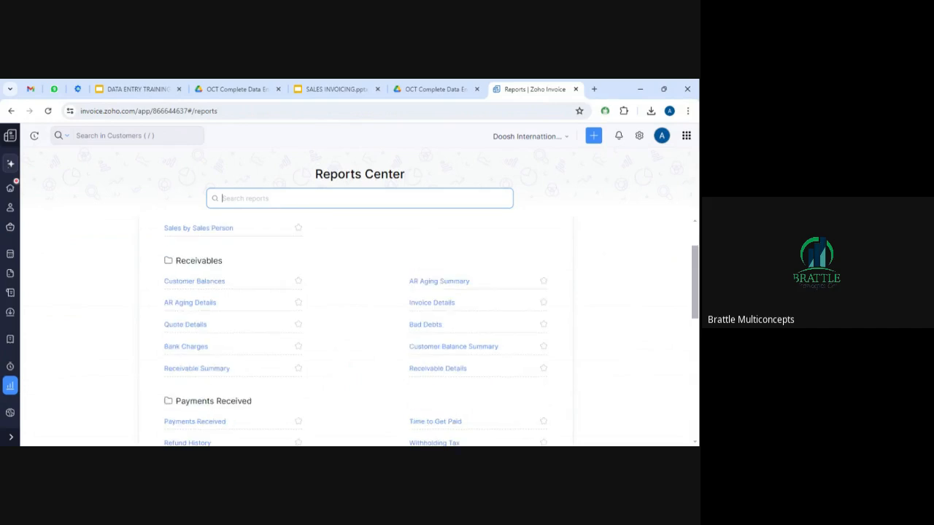
pyautogui.click(189, 283)
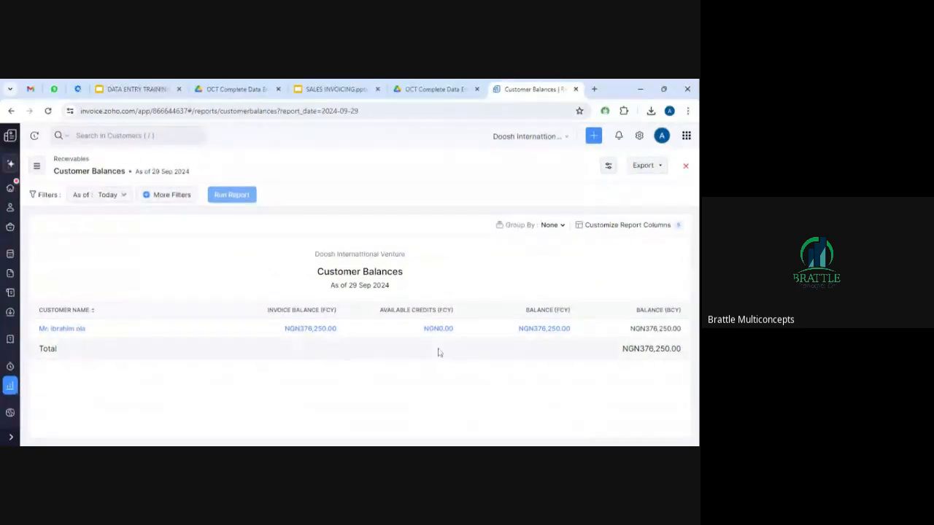
pyautogui.click(311, 329)
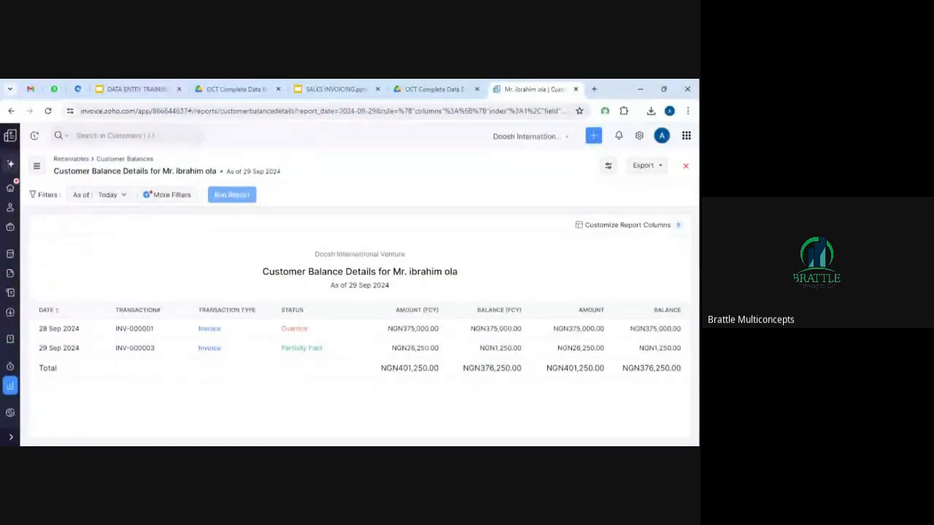
pyautogui.click(10, 388)
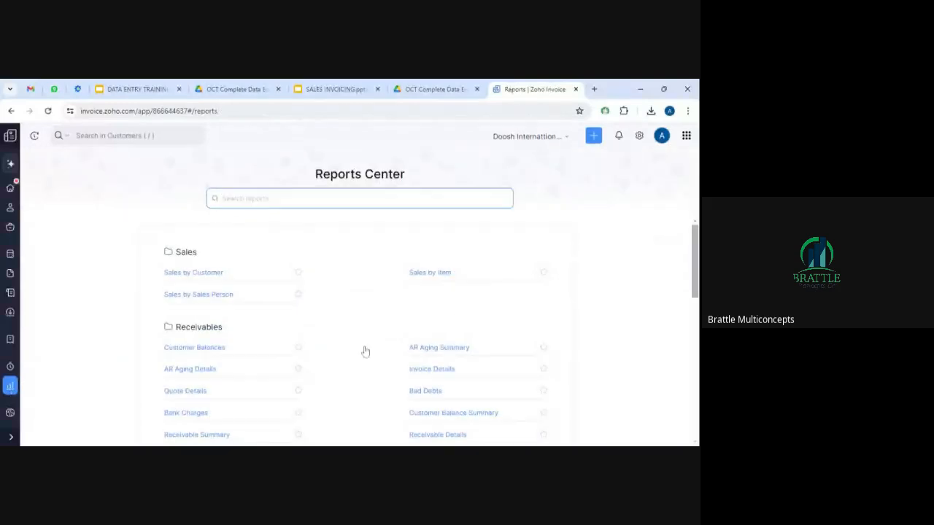
# Look at the Withholding Tax and Tax Summary reports, then return to Reports.
pyautogui.moveTo(693, 273); pyautogui.dragTo(696, 334)
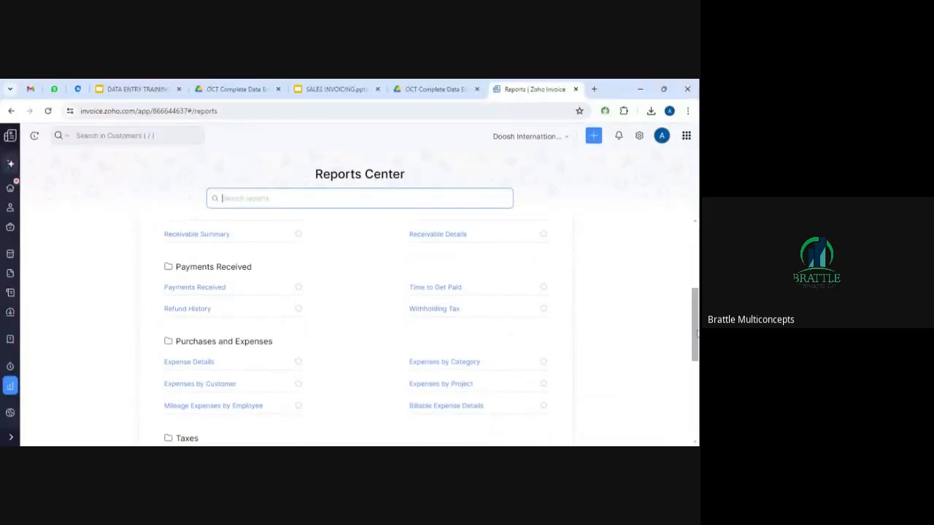
pyautogui.click(434, 313)
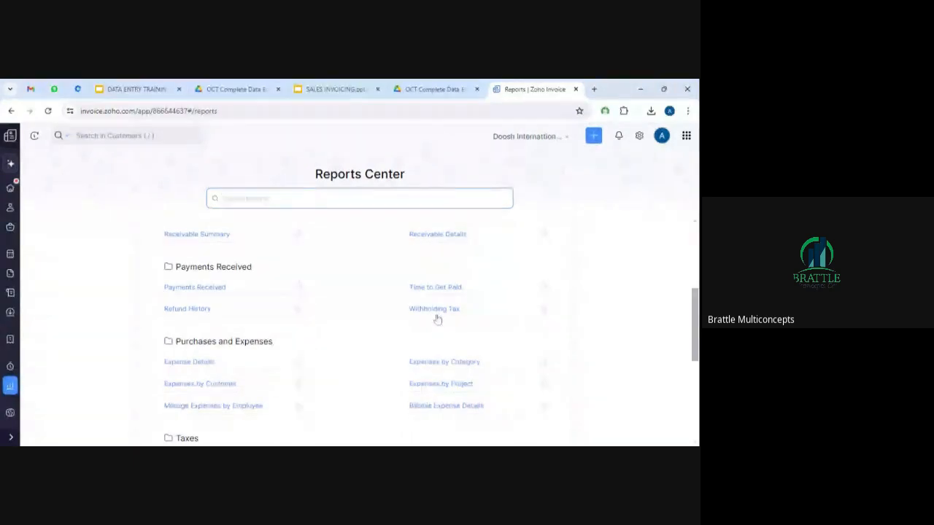
pyautogui.moveTo(695, 320); pyautogui.dragTo(697, 375)
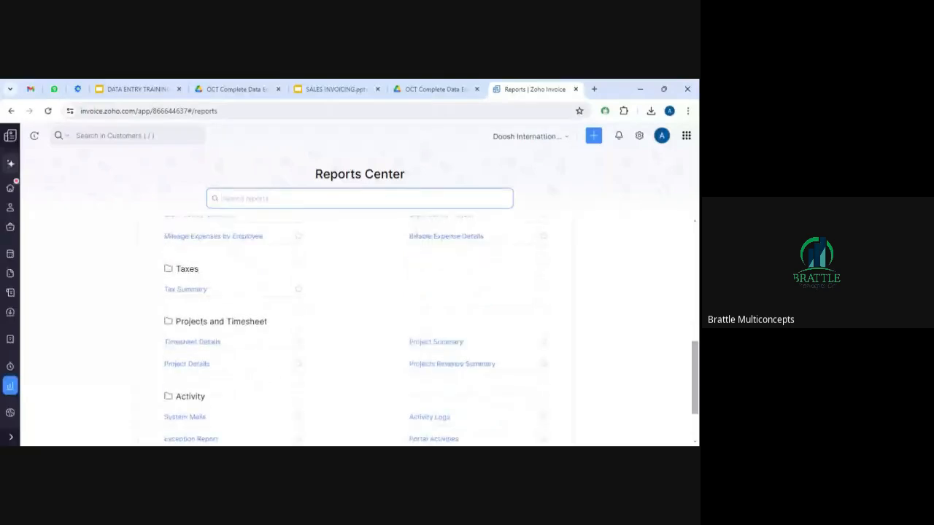
pyautogui.click(194, 291)
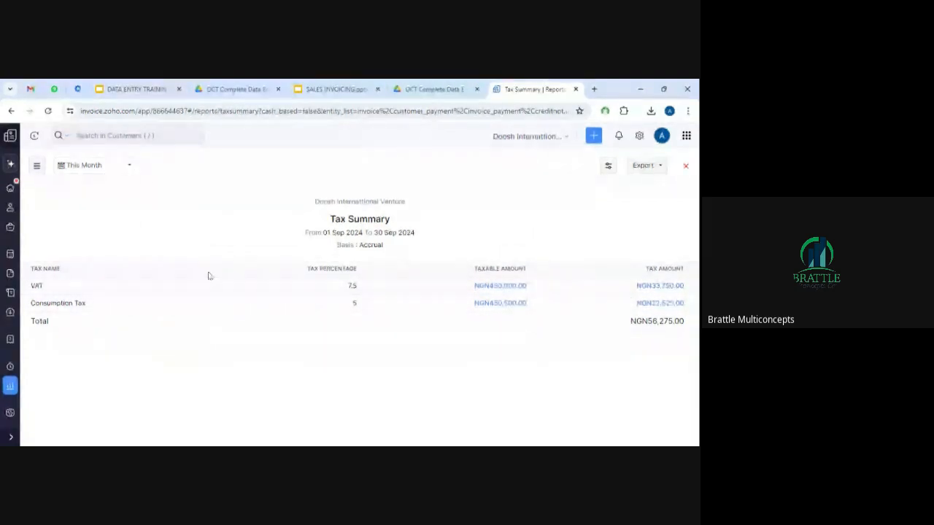
pyautogui.click(11, 385)
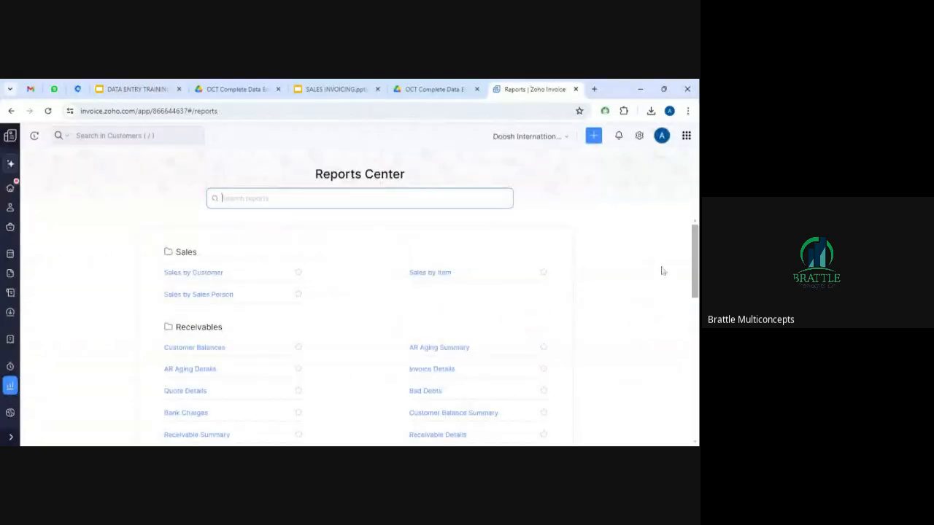
# Open the Home dashboard showing NGN376,250.00 total receivables.
pyautogui.moveTo(696, 249); pyautogui.dragTo(696, 369)
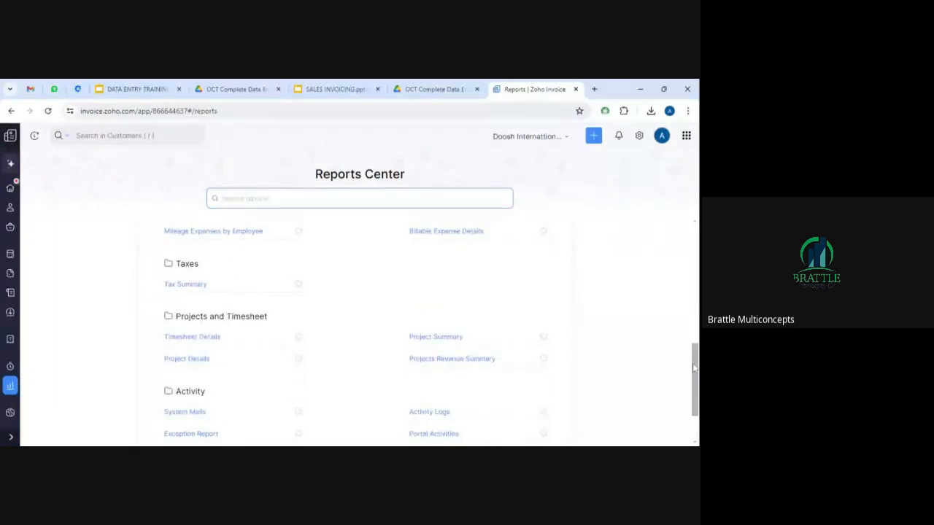
pyautogui.moveTo(694, 370); pyautogui.dragTo(695, 219)
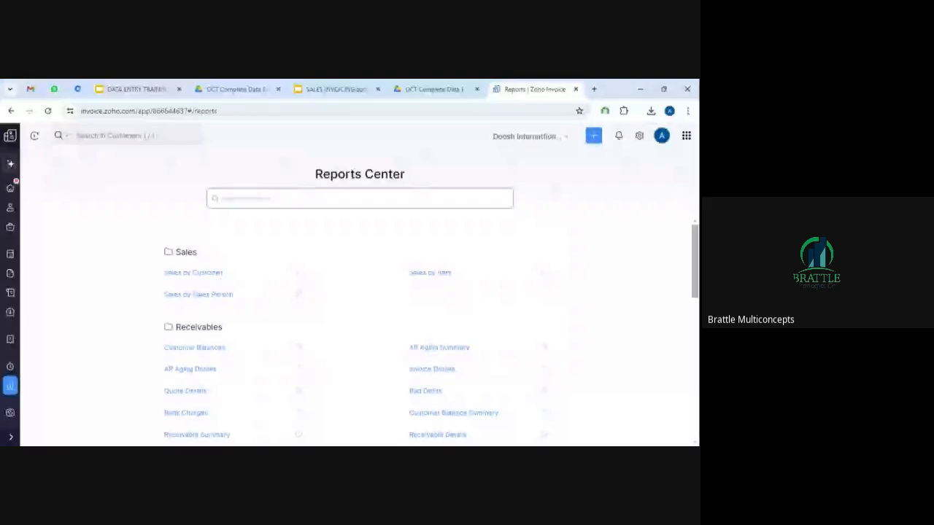
pyautogui.click(12, 388)
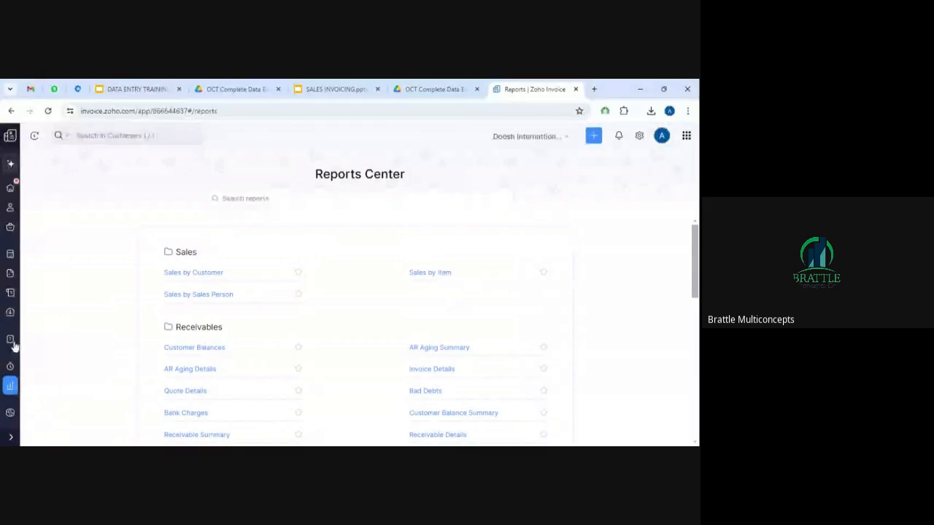
pyautogui.click(10, 187)
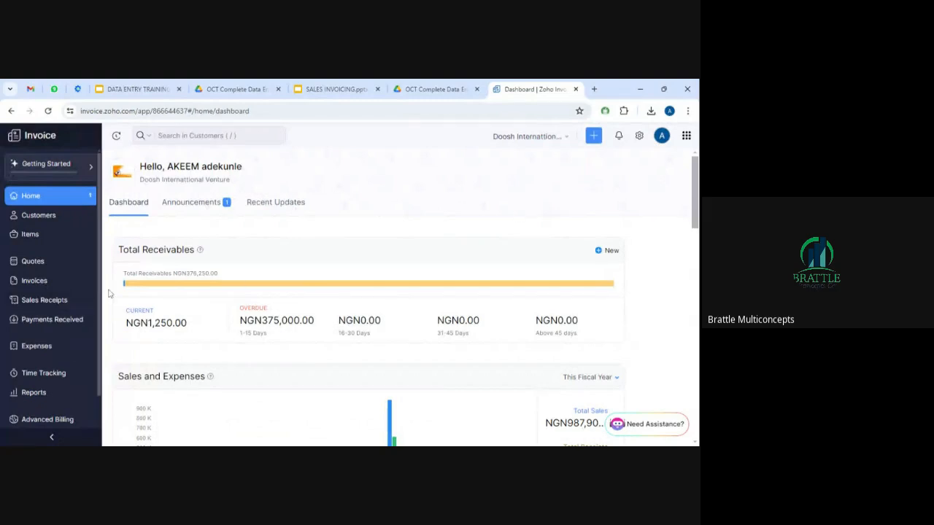
# Return from the Home dashboard to the Reports Center.
pyautogui.moveTo(100, 290); pyautogui.dragTo(97, 344)
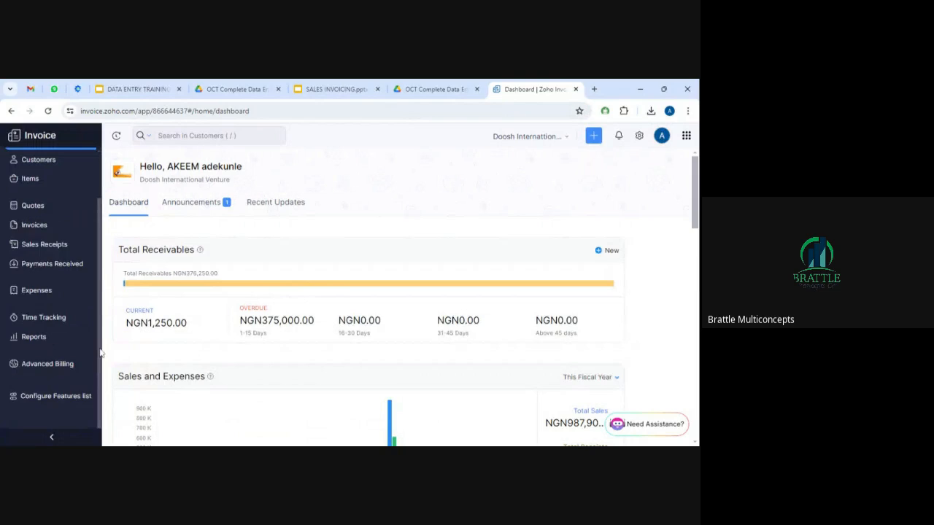
pyautogui.scroll(1, 46, 312)
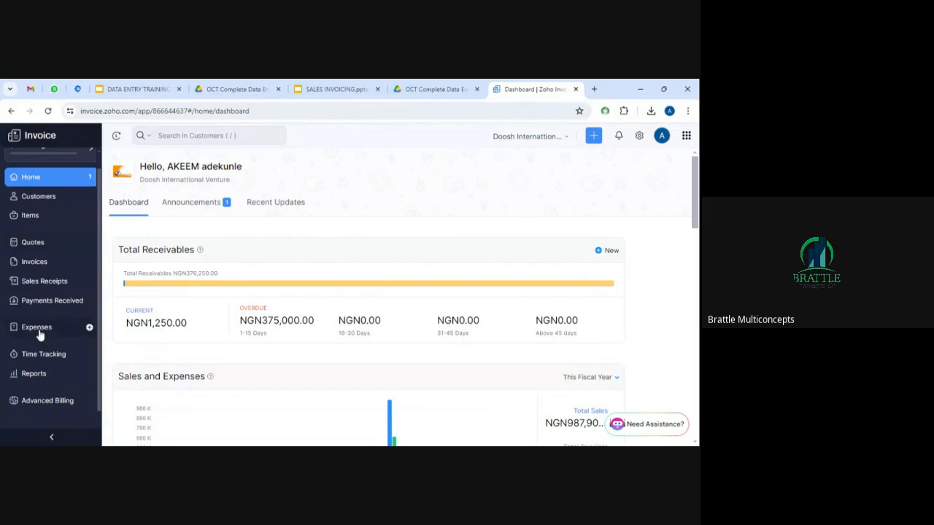
pyautogui.click(36, 376)
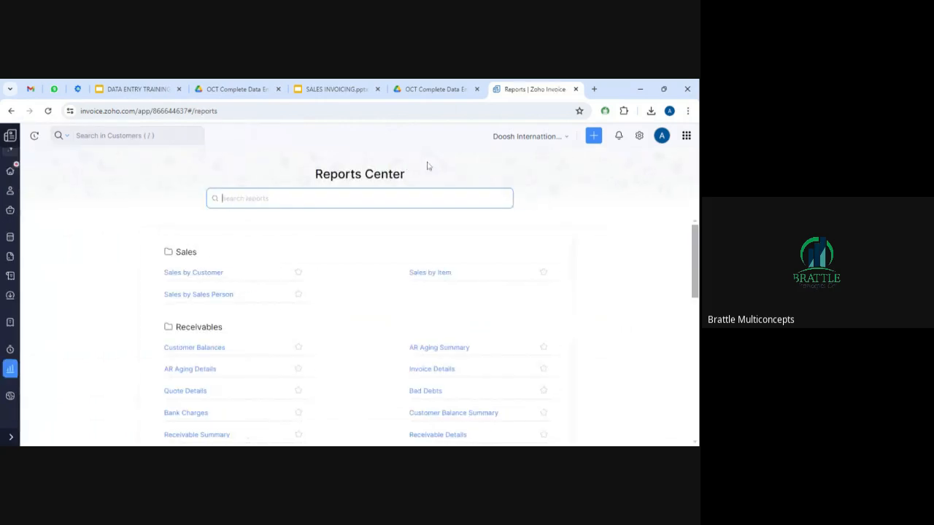
# View Sales by Customer (NGN960,500.00, 4 invoices) without exporting, then return to Reports.
pyautogui.click(201, 275)
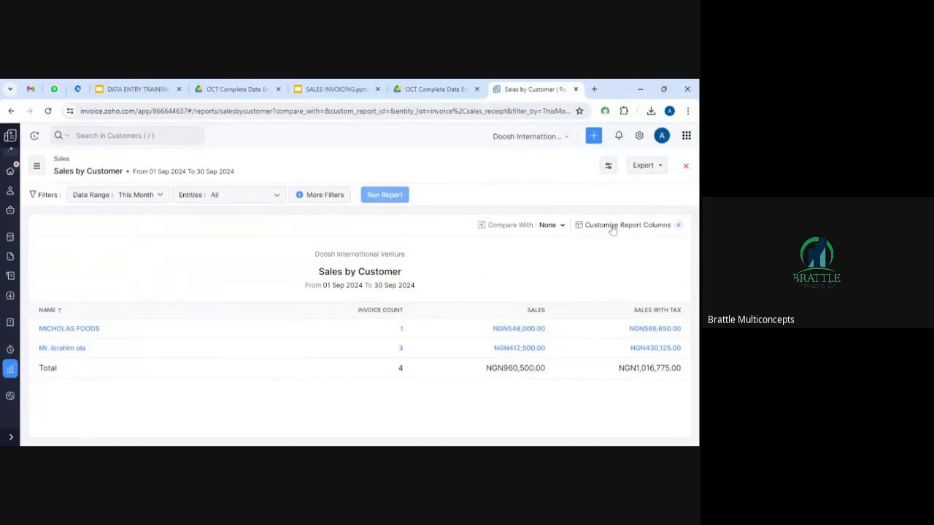
pyautogui.click(646, 168)
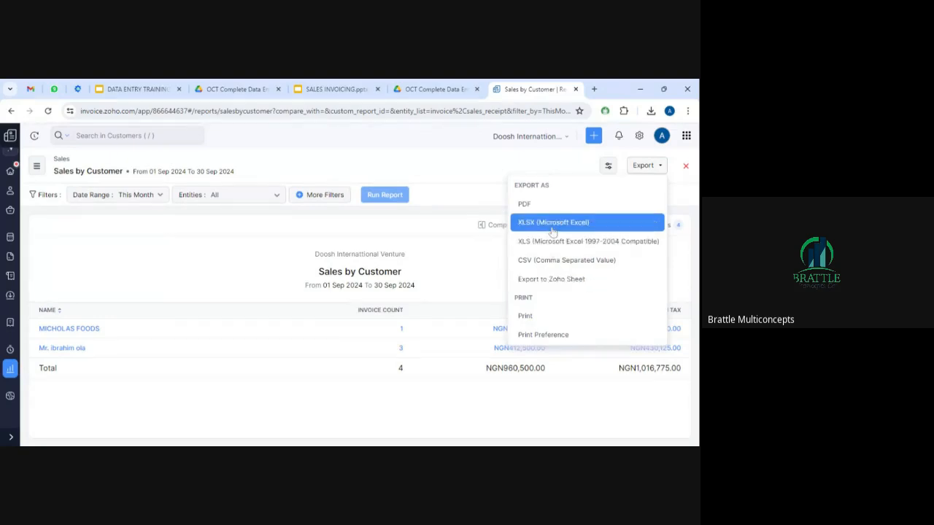
pyautogui.click(461, 187)
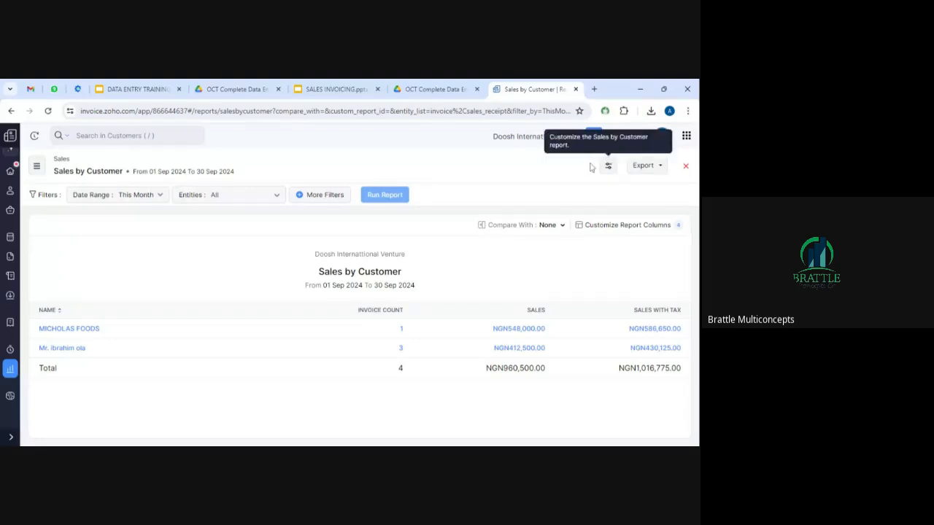
pyautogui.click(10, 369)
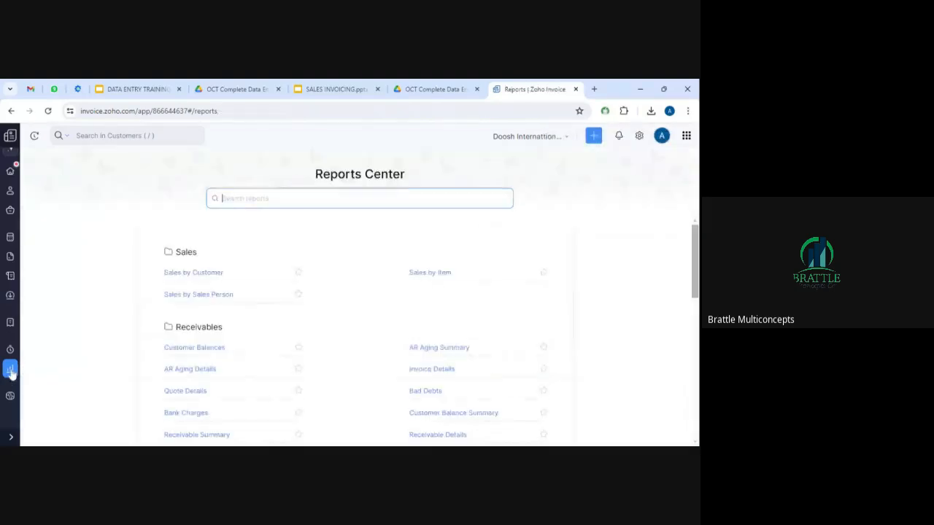
# View Customer Balances (NGN376,250.00 outstanding), then switch to the DATA ENTRY TRAINING SLIDE tab.
pyautogui.click(196, 351)
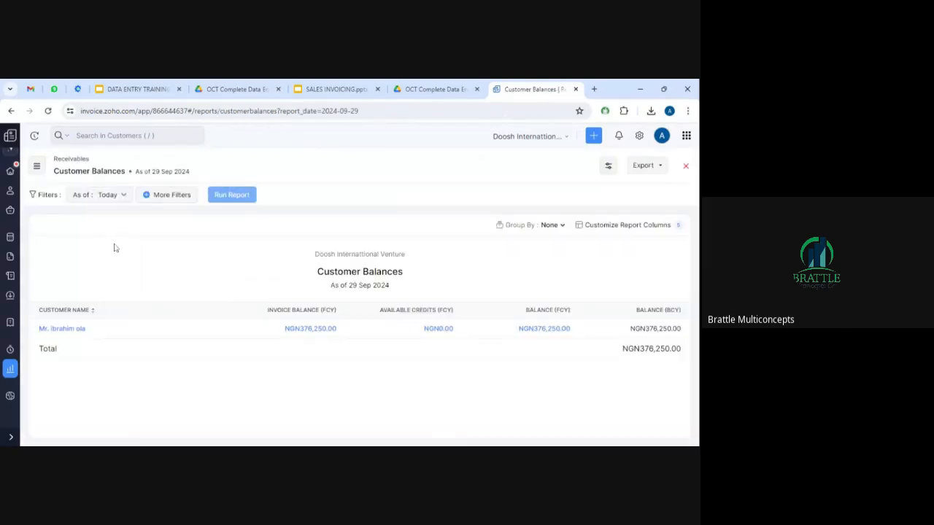
pyautogui.click(135, 88)
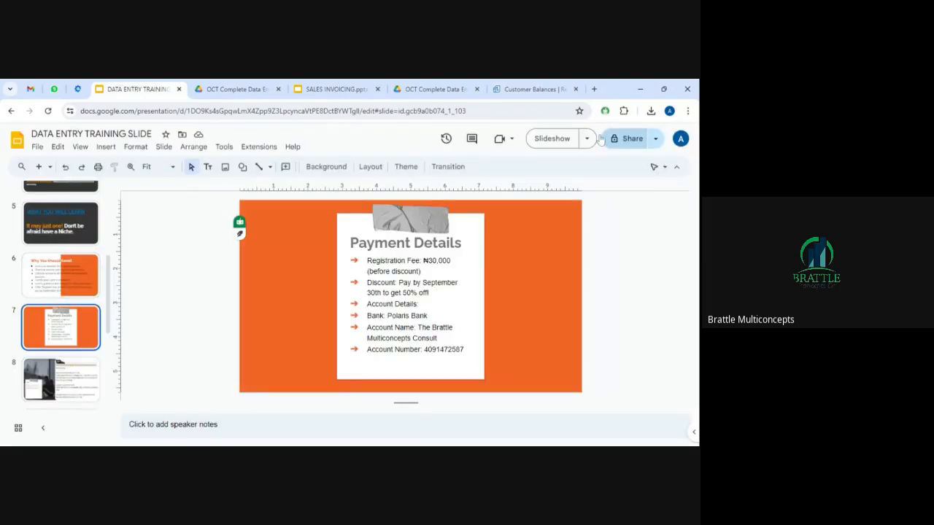
# Present the Payment Details and Why You Should Enroll slides, then switch to the OCT course outline PDF.
pyautogui.click(552, 139)
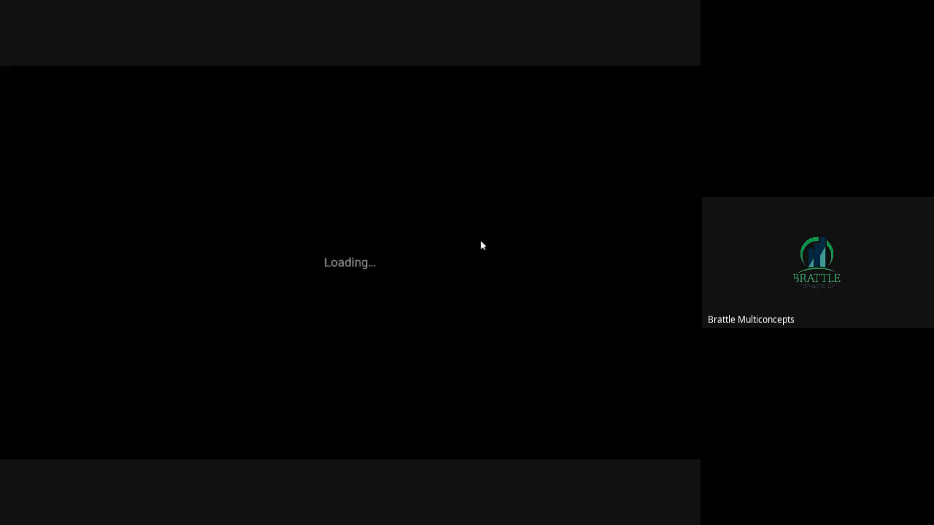
pyautogui.press('Right')
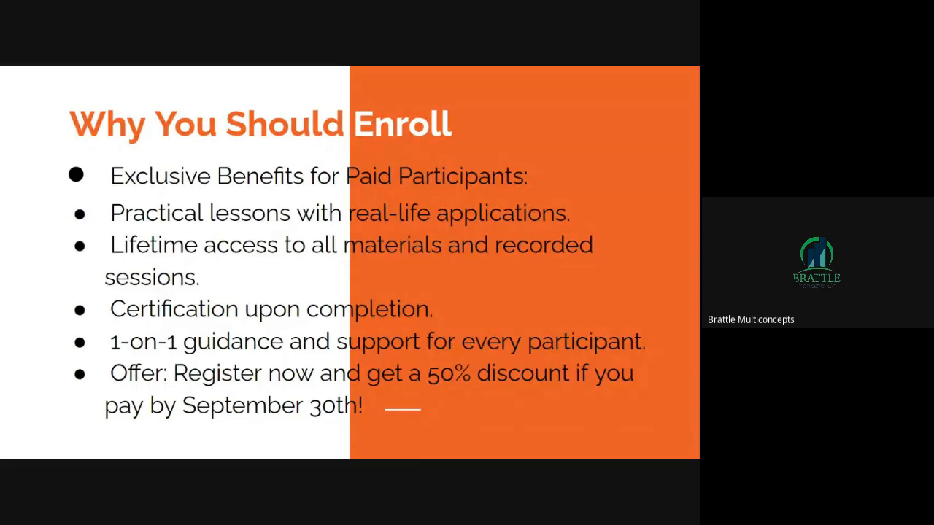
pyautogui.press('Escape')
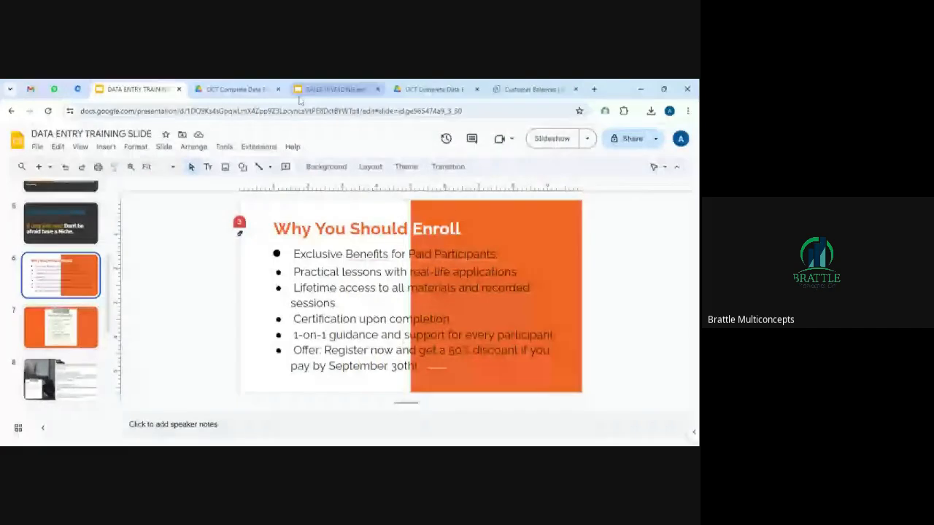
pyautogui.click(237, 89)
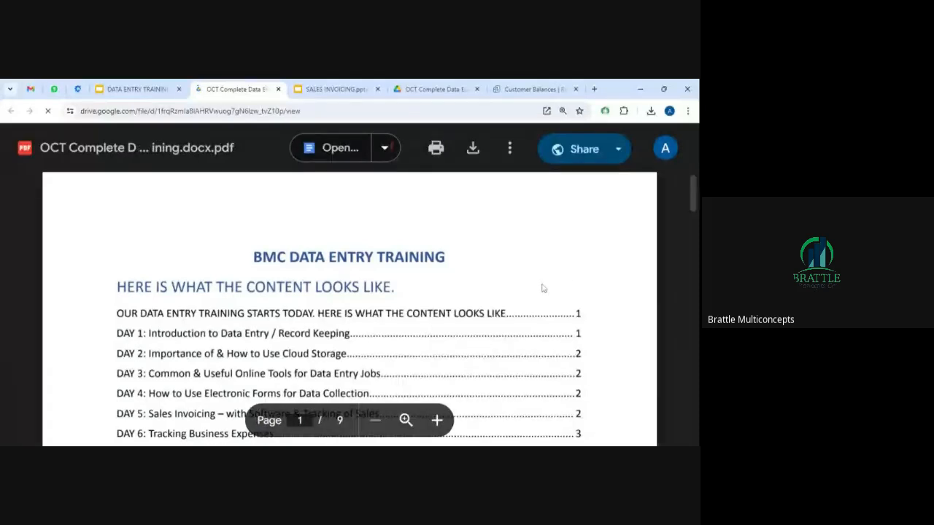
pyautogui.scroll(-1, 542, 288)
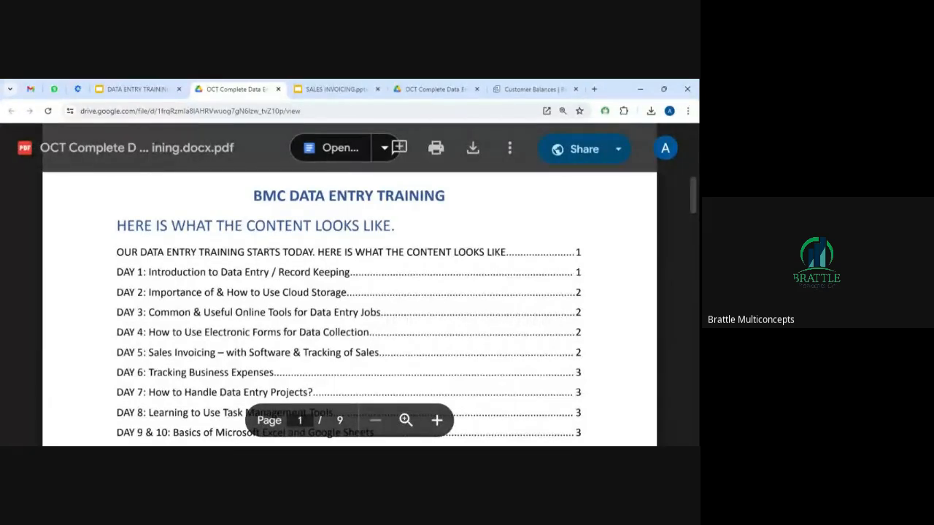
pyautogui.moveTo(148, 352); pyautogui.dragTo(573, 352)
pyautogui.click(573, 353)
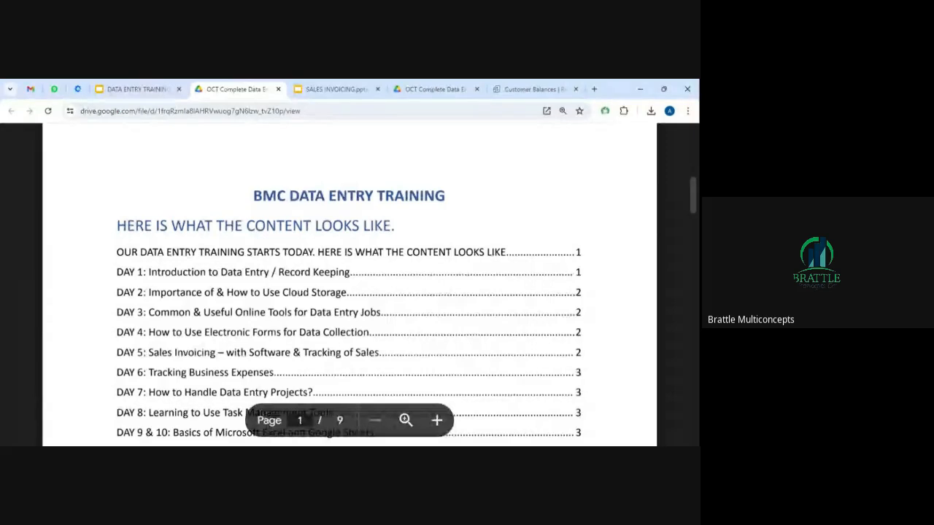
# Scroll the course outline and highlight Google Sheets on the DAY 9 & 10 line, then clear it.
pyautogui.scroll(-1, 349, 302)
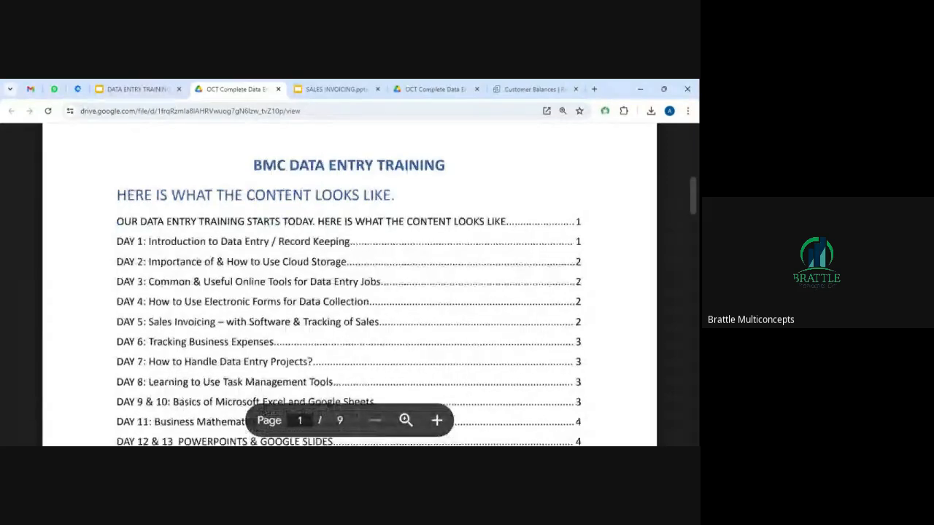
pyautogui.scroll(-1, 349, 302)
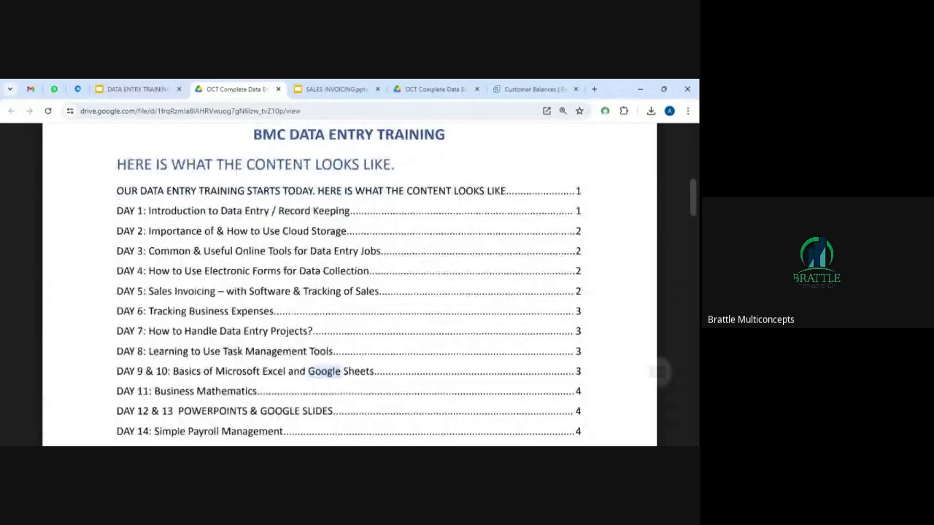
pyautogui.tripleClick(324, 372)
pyautogui.click(348, 372)
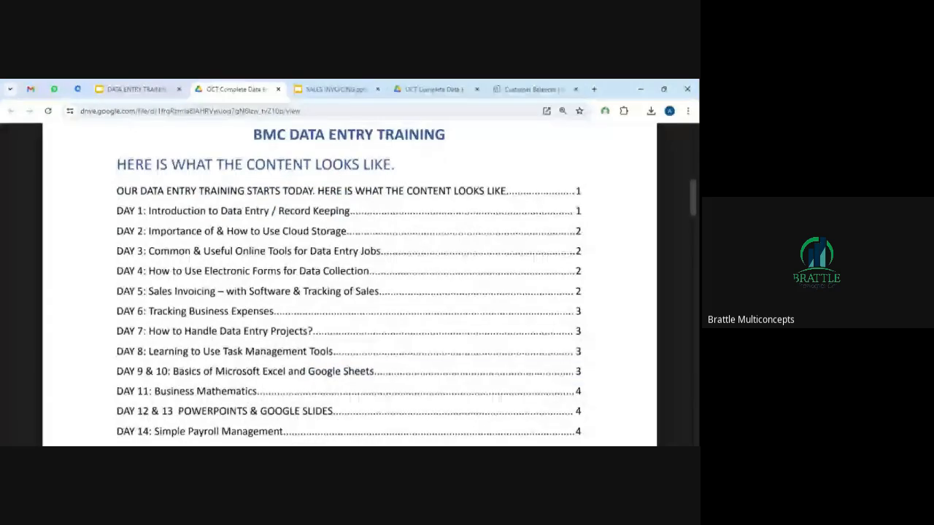
pyautogui.tripleClick(341, 372)
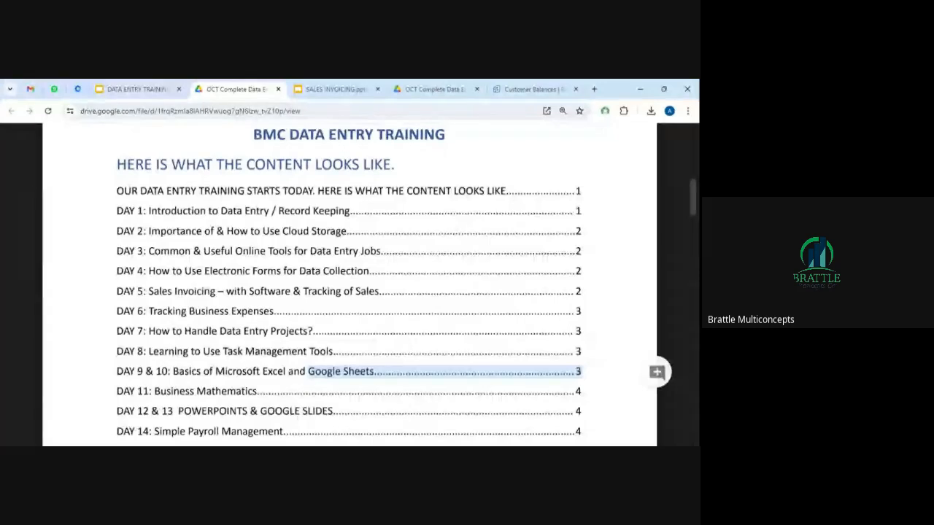
pyautogui.click(438, 328)
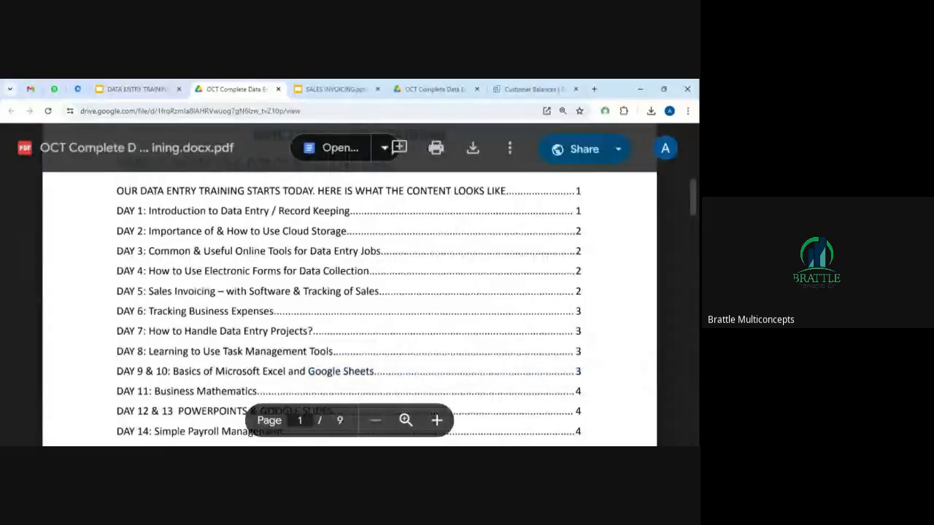
# Scroll further down and highlight Basic Accounting Software on the DAY 20 line, then clear it.
pyautogui.scroll(-1, 347, 284)
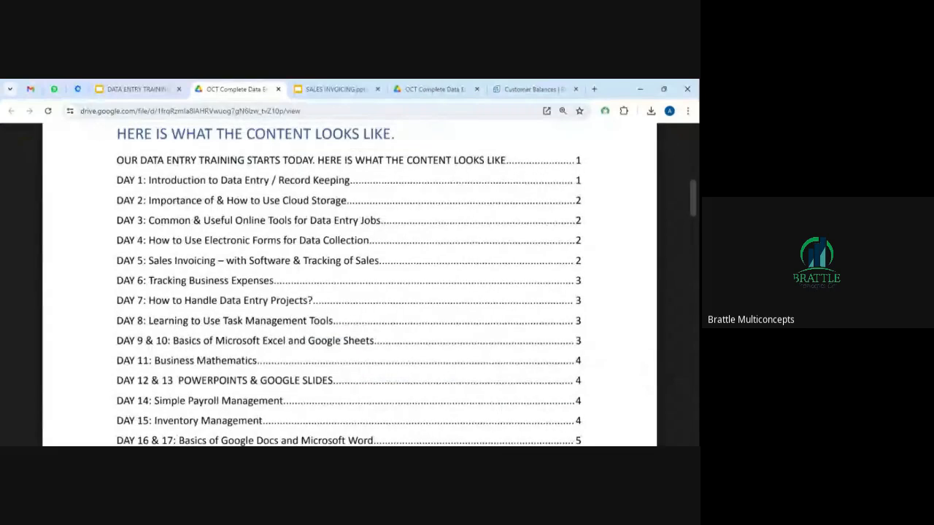
pyautogui.scroll(-1, 348, 284)
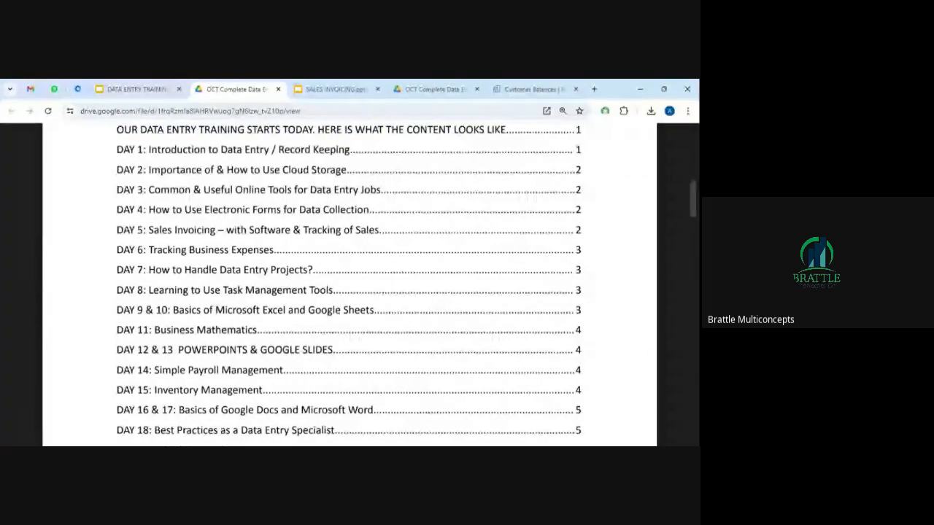
pyautogui.scroll(-1, 350, 284)
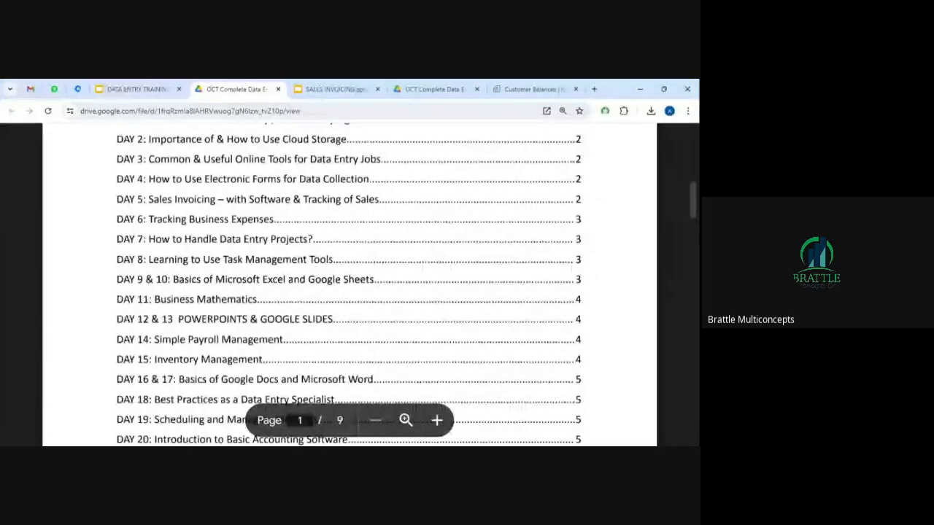
pyautogui.scroll(-1, 349, 285)
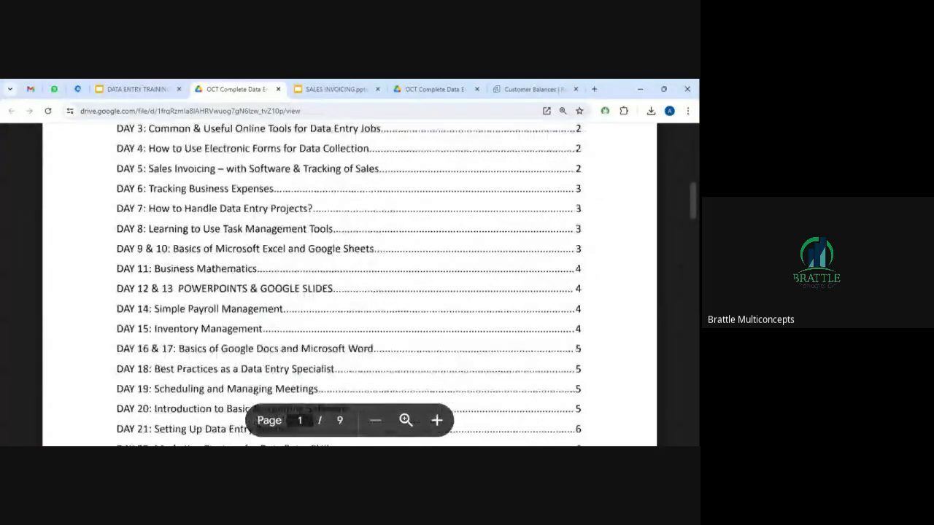
pyautogui.scroll(-1, 350, 285)
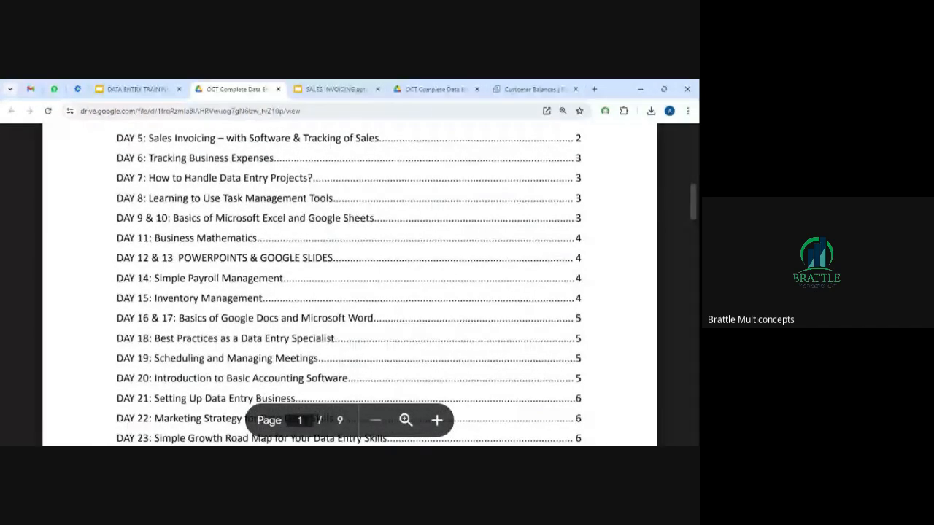
pyautogui.scroll(-1, 350, 284)
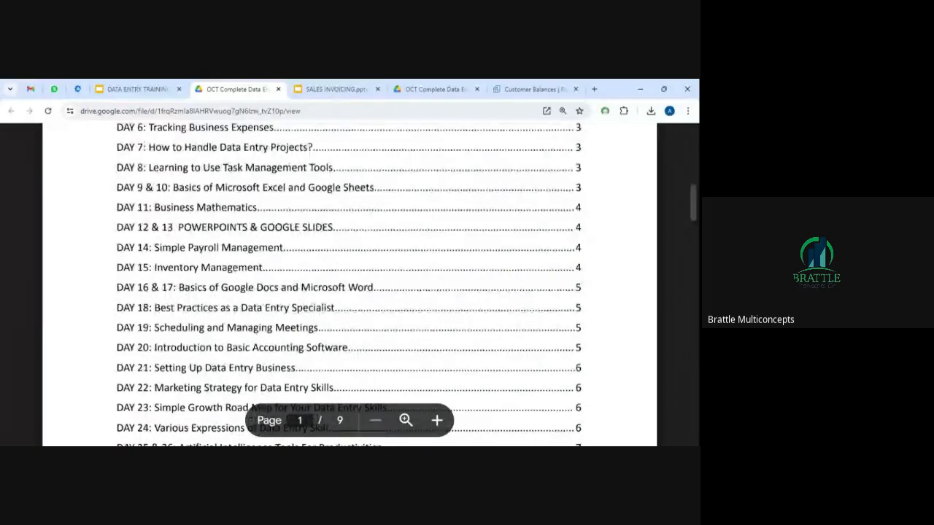
pyautogui.moveTo(226, 347); pyautogui.dragTo(573, 348)
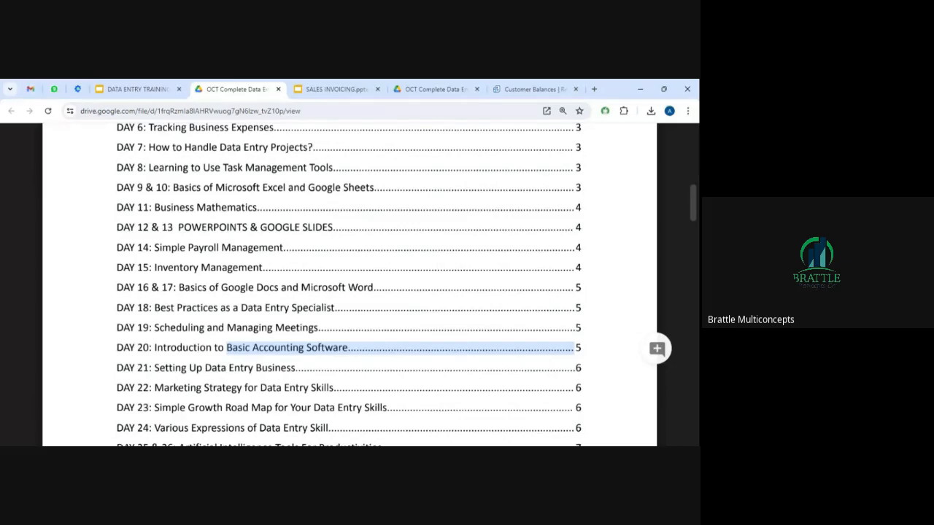
pyautogui.click(400, 348)
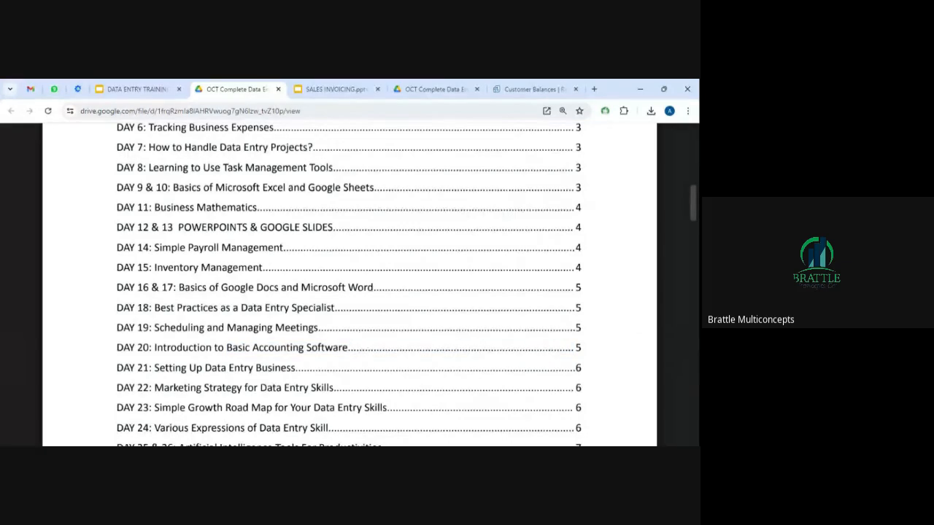
# Scroll through to DAY 25 & 26, then return to the Why You Should Enroll slide.
pyautogui.scroll(-1, 349, 284)
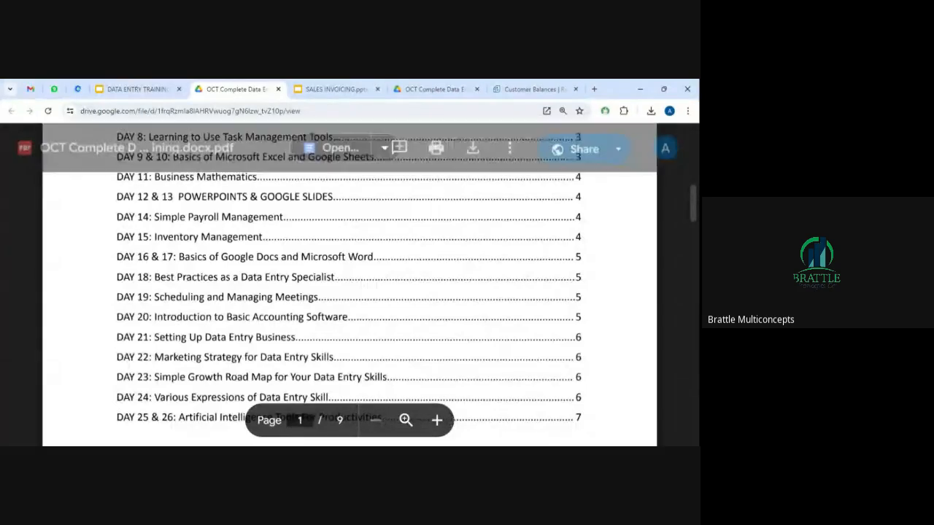
pyautogui.scroll(-2, 349, 291)
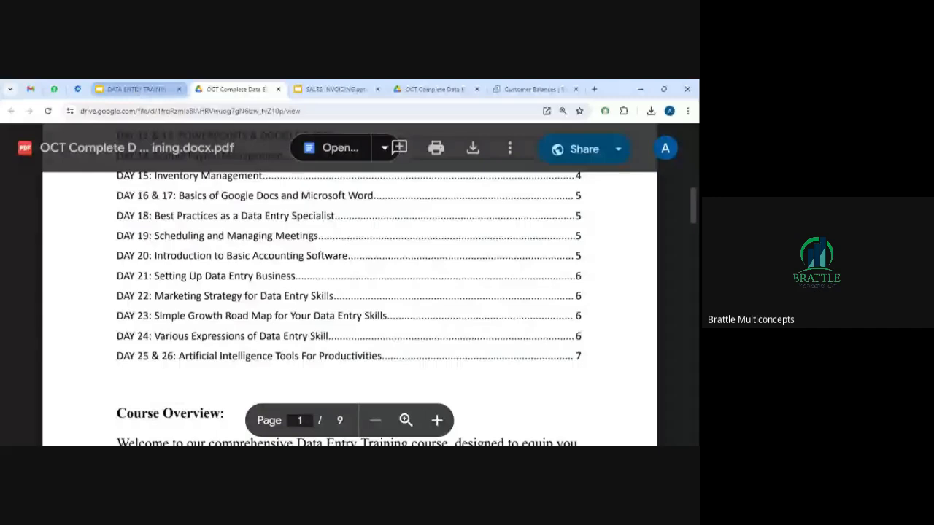
pyautogui.click(135, 90)
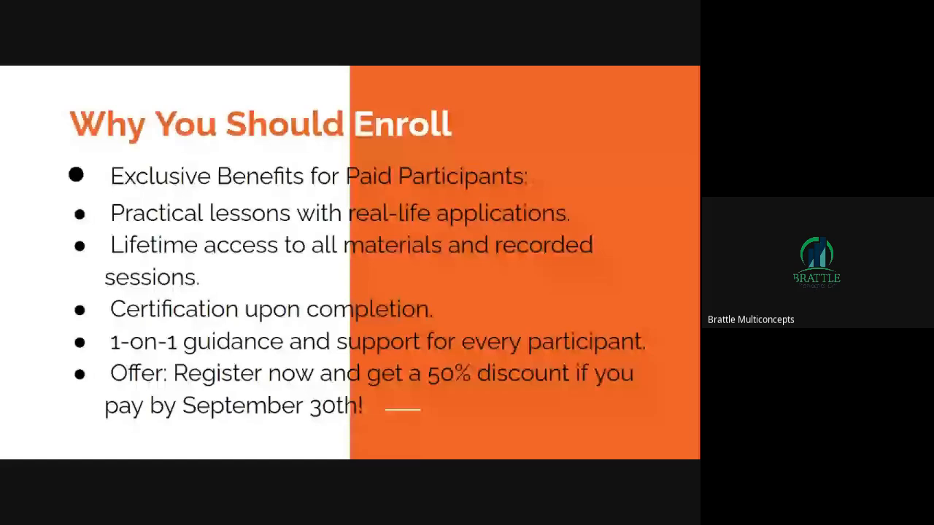